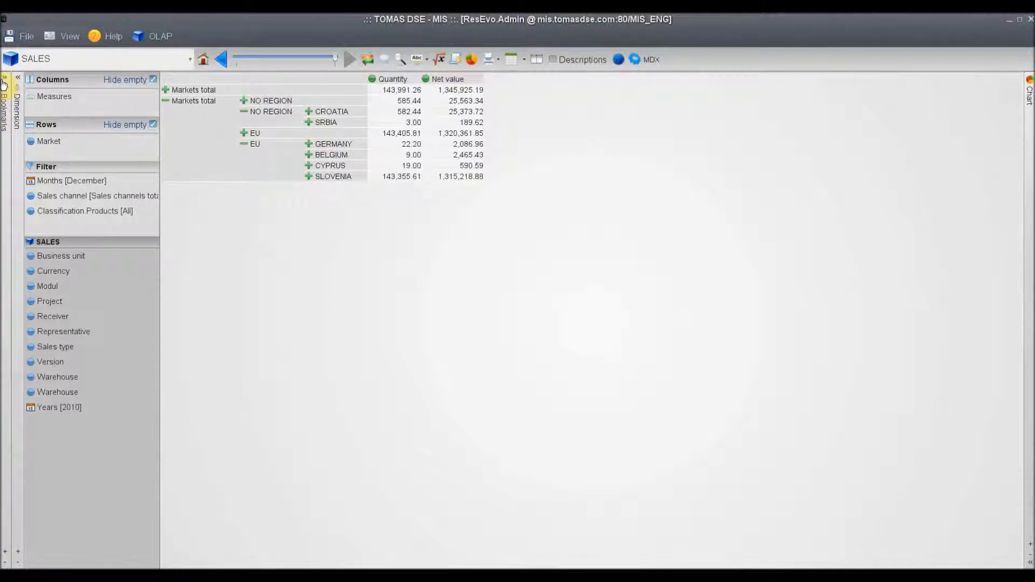
Show the bookmarks, expand the SALES group under CUBES and open the By Products basic view
left_click(5, 82)
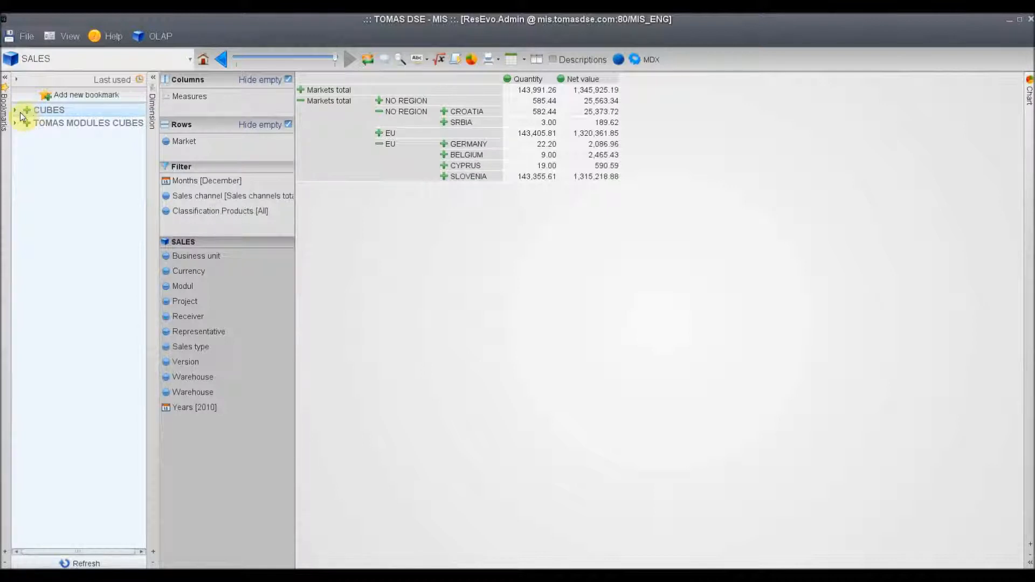
left_click(26, 109)
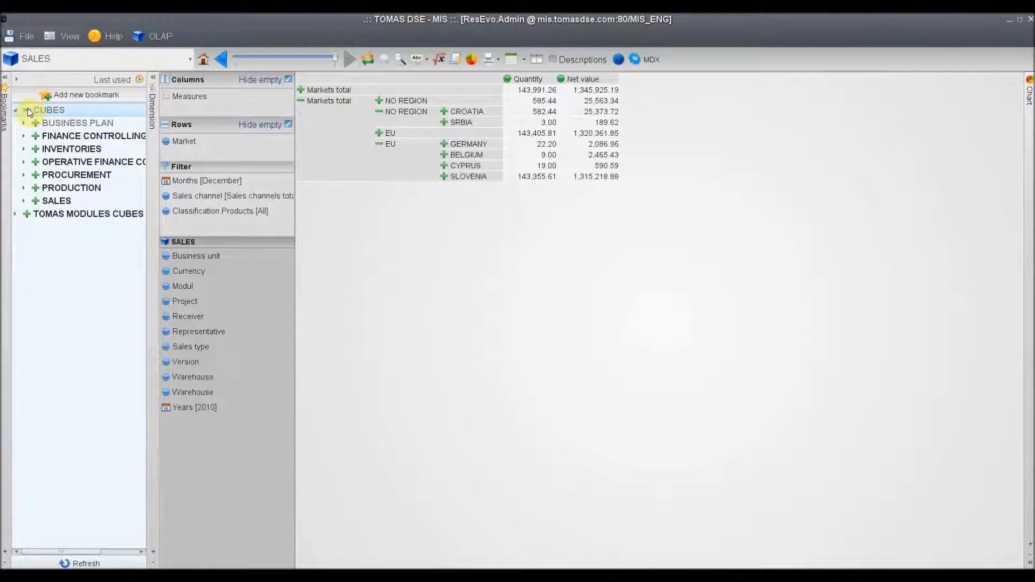
left_click(36, 201)
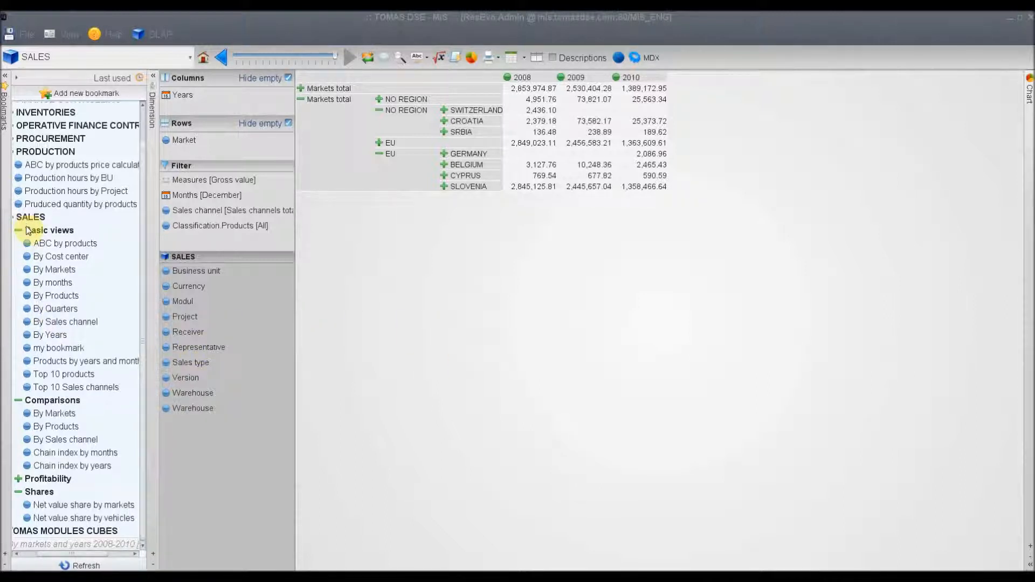
left_click(58, 301)
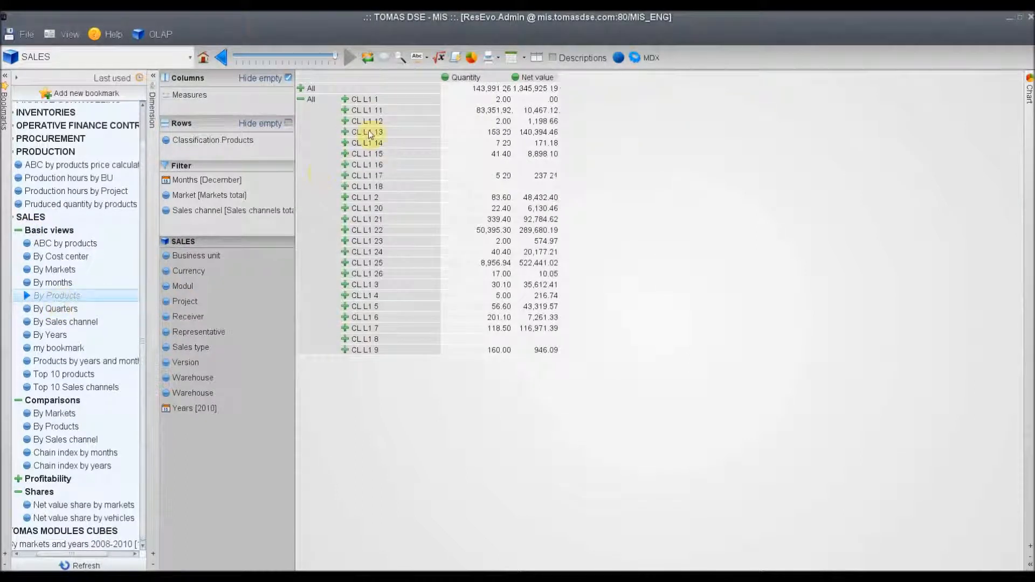
Drill down the product classification from CL L1 11 through CL L2 46 and CL L3 72 to its lowest level
double_click(368, 110)
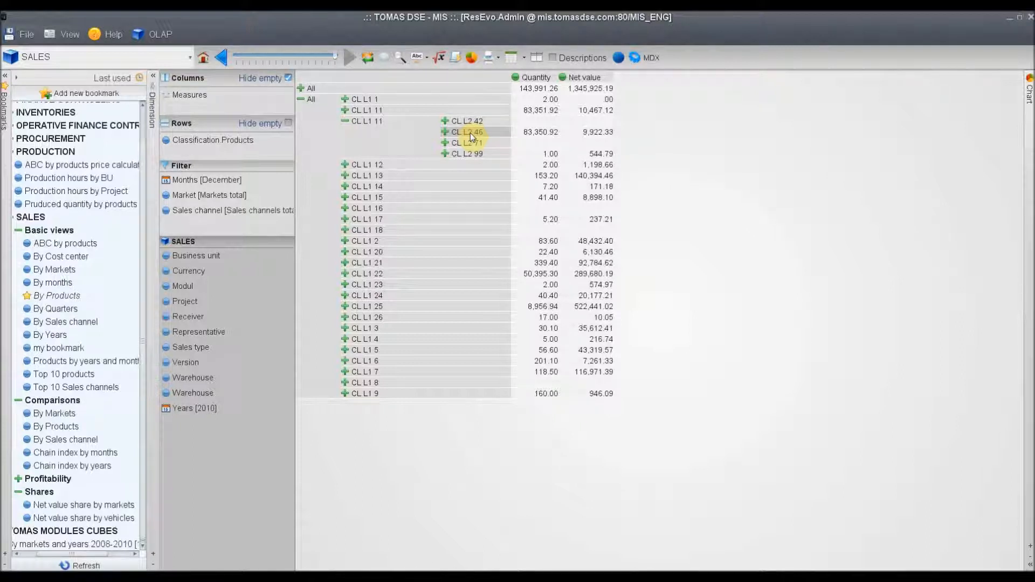
double_click(467, 135)
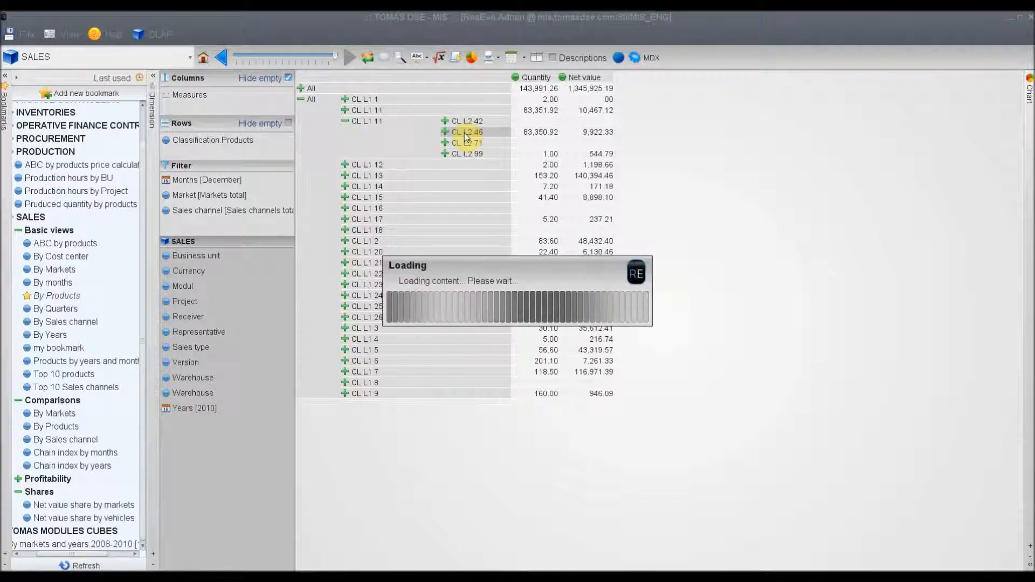
double_click(531, 144)
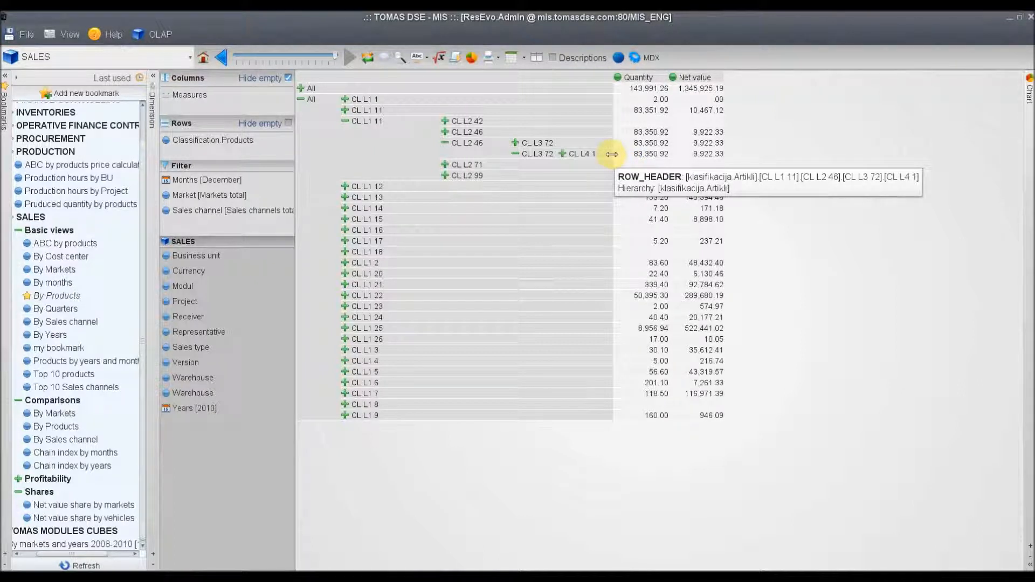
Open the produced quantity by products report and the ABC by products price report of the PRODUCTION group
left_click(71, 207)
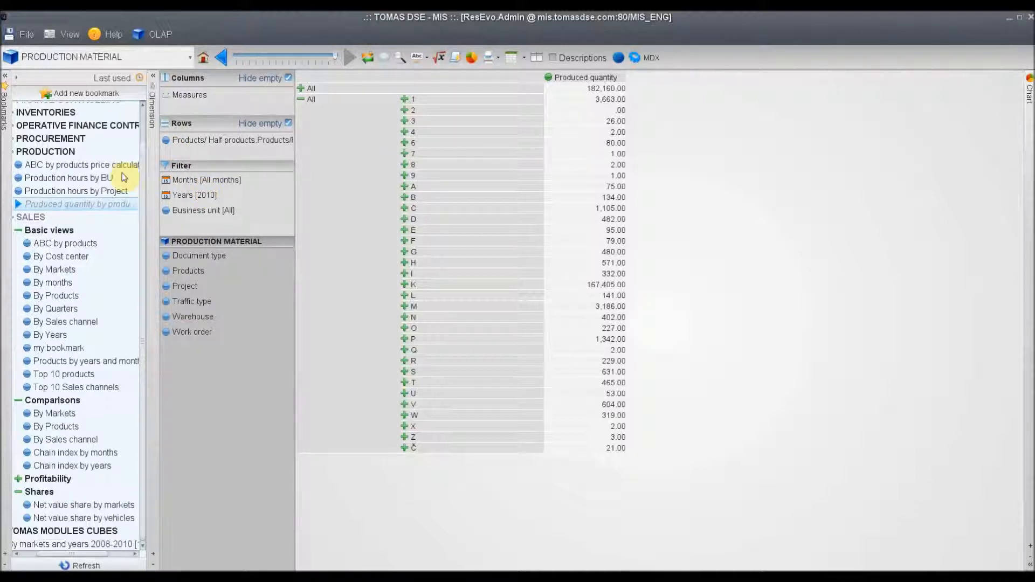
left_click(57, 165)
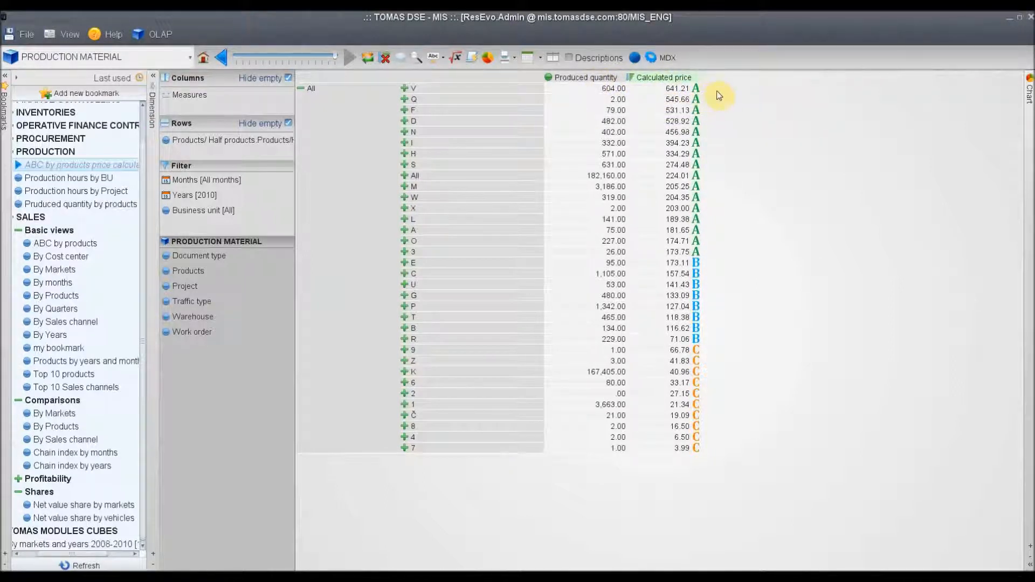
mouse_move(697, 140)
Collapse the PRODUCTION bookmark group and expand FINANCE CONTROLLING under CUBES
left_click_drag(74, 555, 60, 555)
left_click_drag(141, 276, 130, 179)
left_click(34, 189)
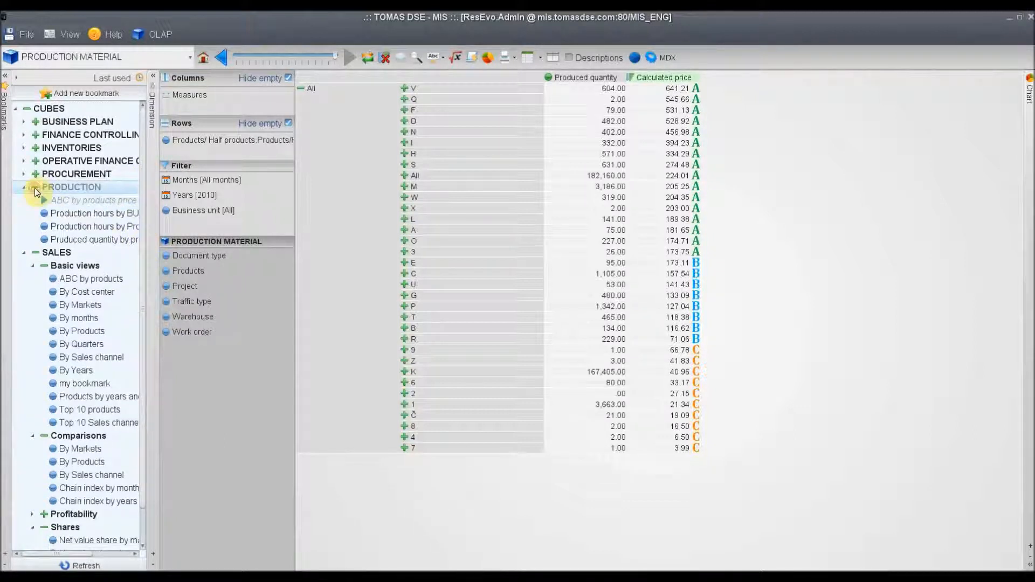
left_click(34, 187)
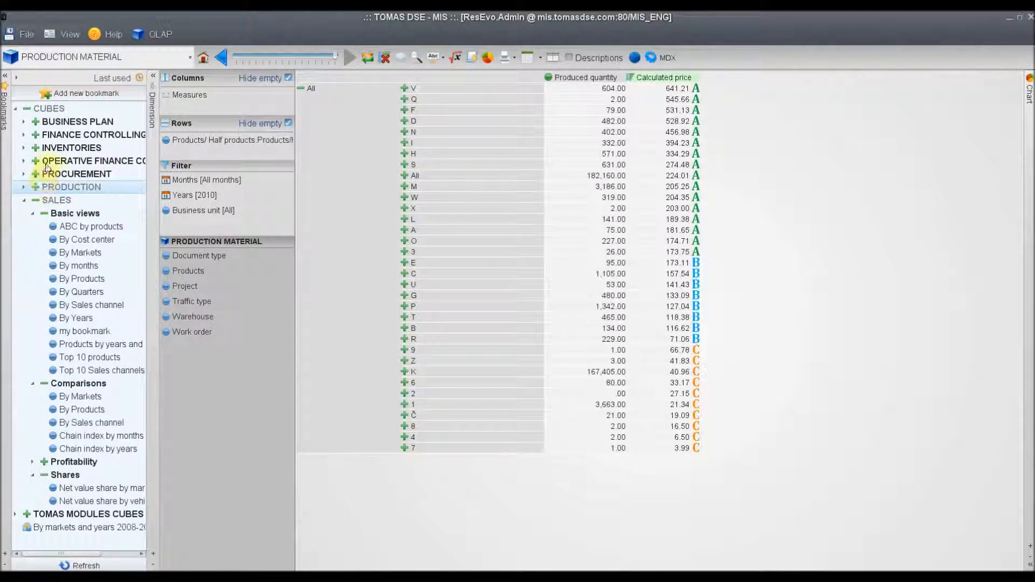
left_click(35, 134)
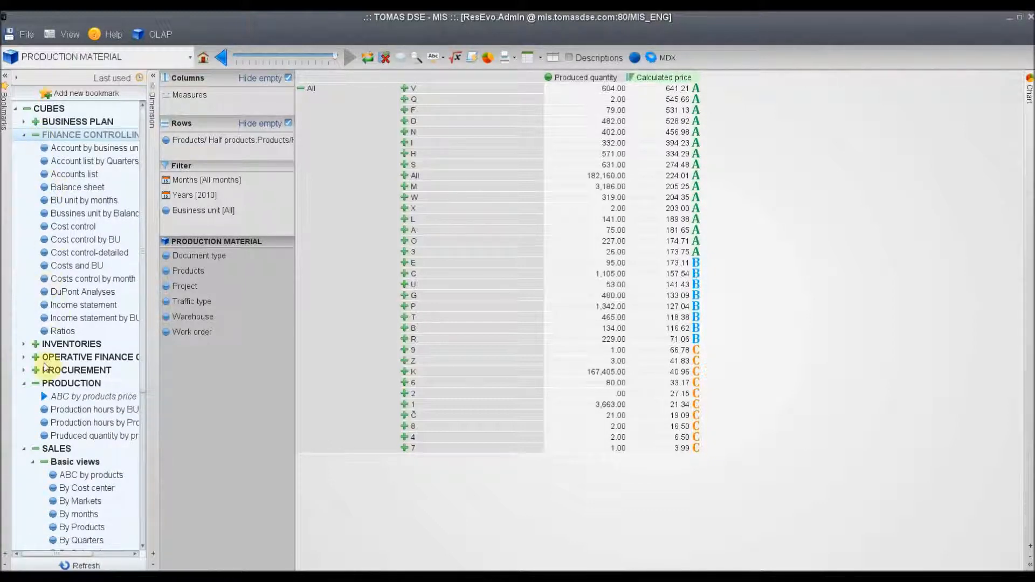
left_click(39, 384)
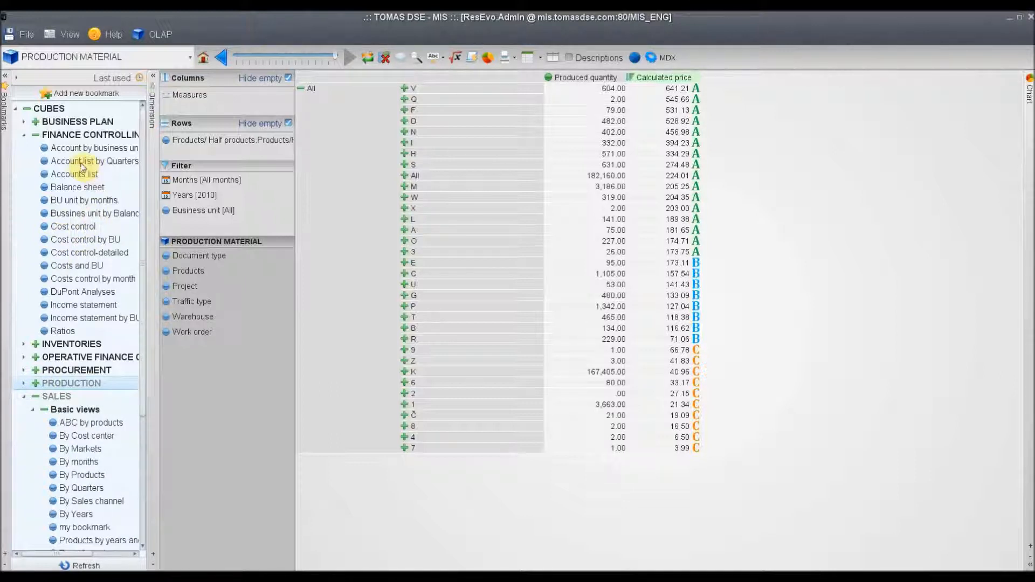
View the Income statement, Cost control by BU and Ratios reports of FINANCE CONTROLLING
left_click(70, 306)
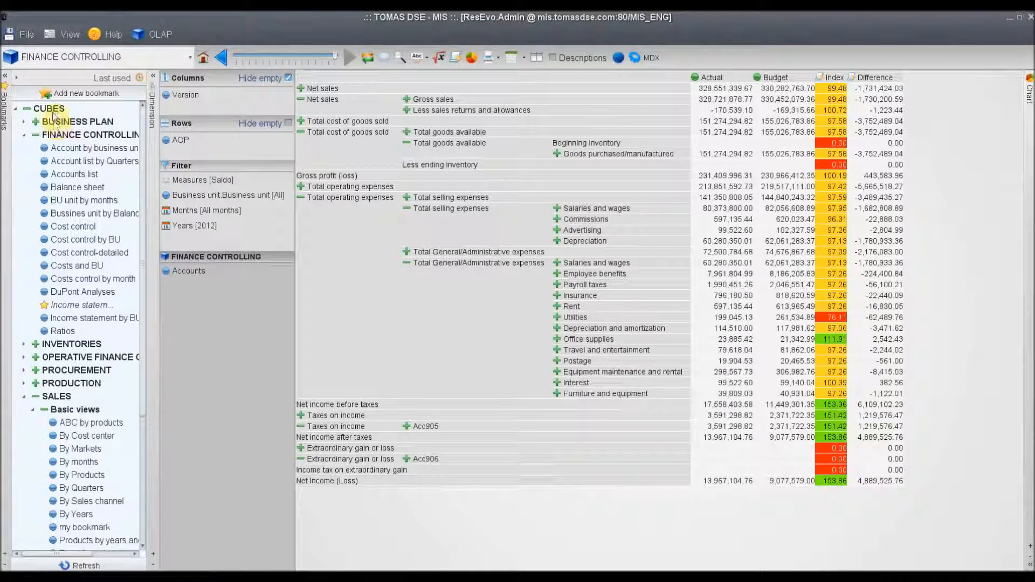
left_click(72, 239)
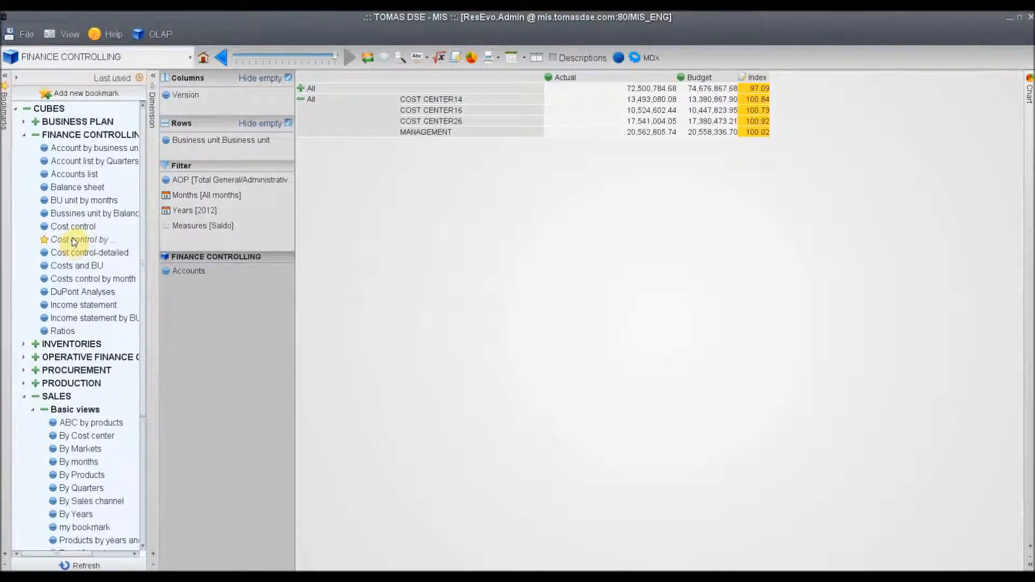
left_click(63, 332)
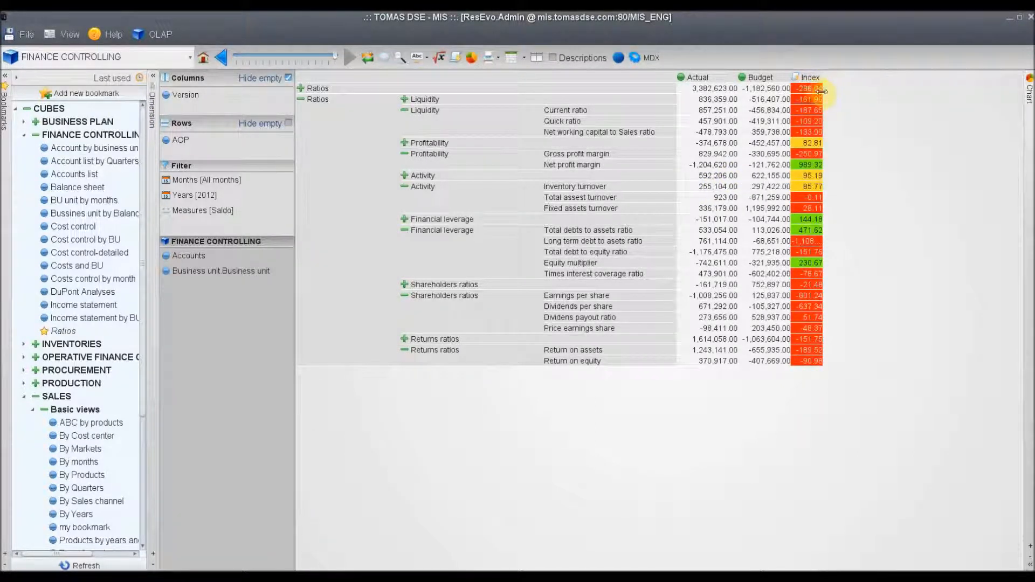
Expand the Receivables group of the operative finance controlling bookmarks and open the Average due report
left_click(38, 358)
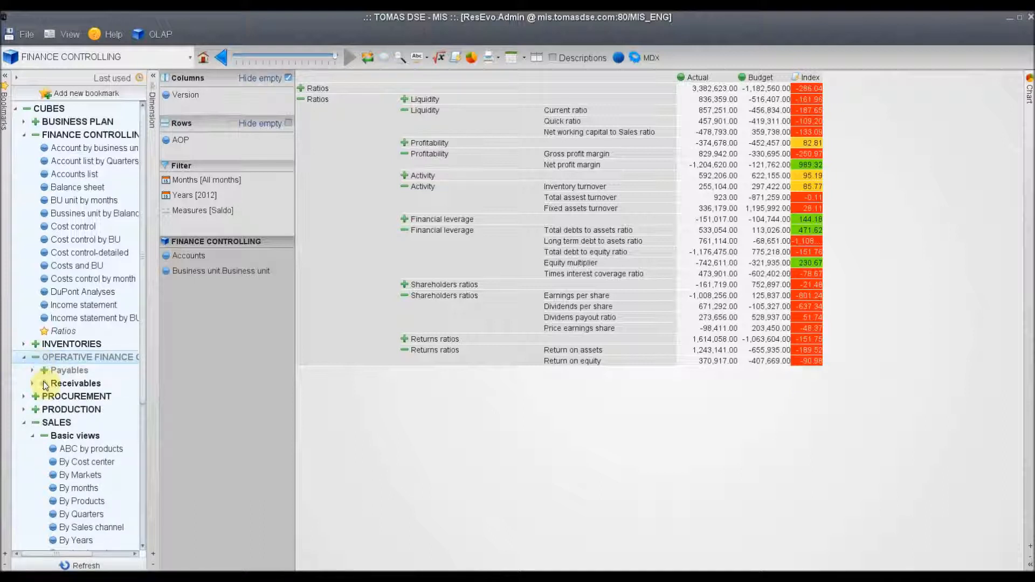
left_click(43, 381)
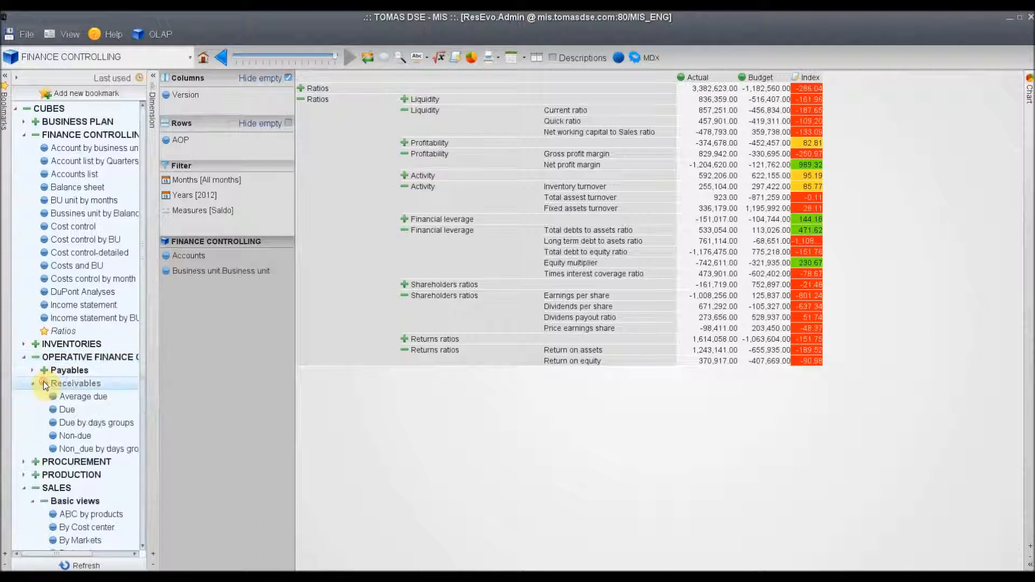
left_click(73, 399)
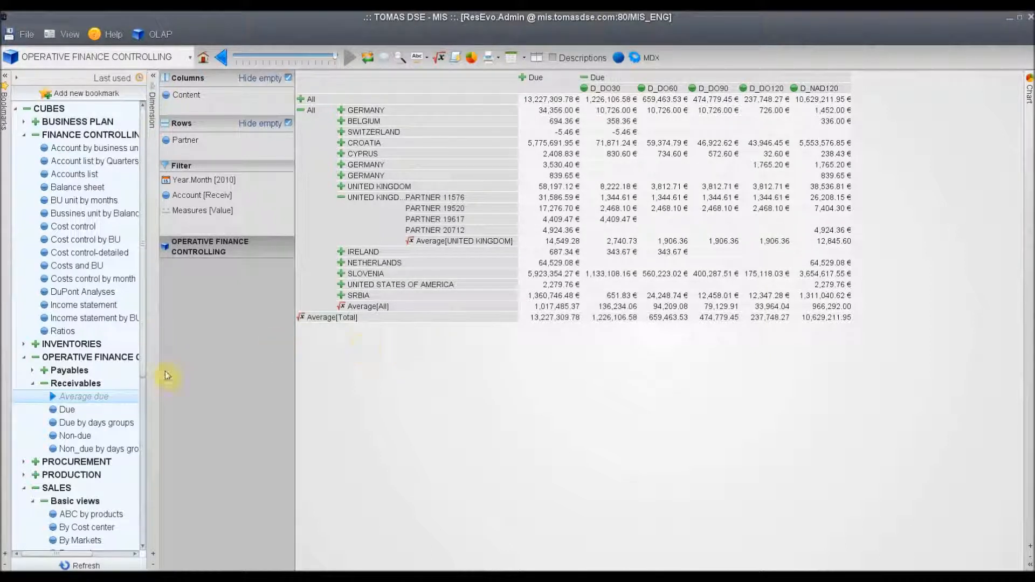
Expand the INVENTORIES basic views and open the report by materials and products
left_click(35, 346)
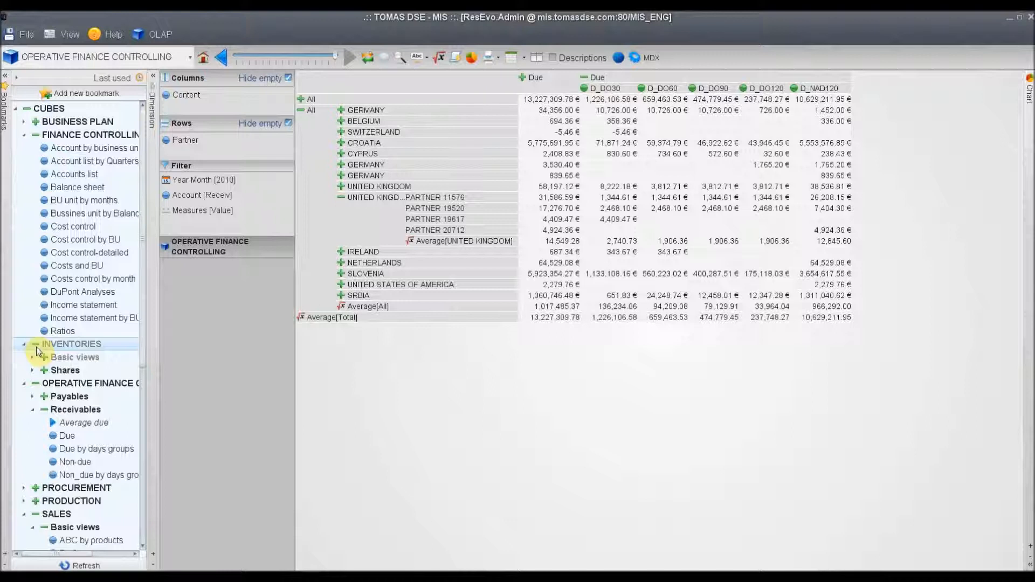
left_click(44, 358)
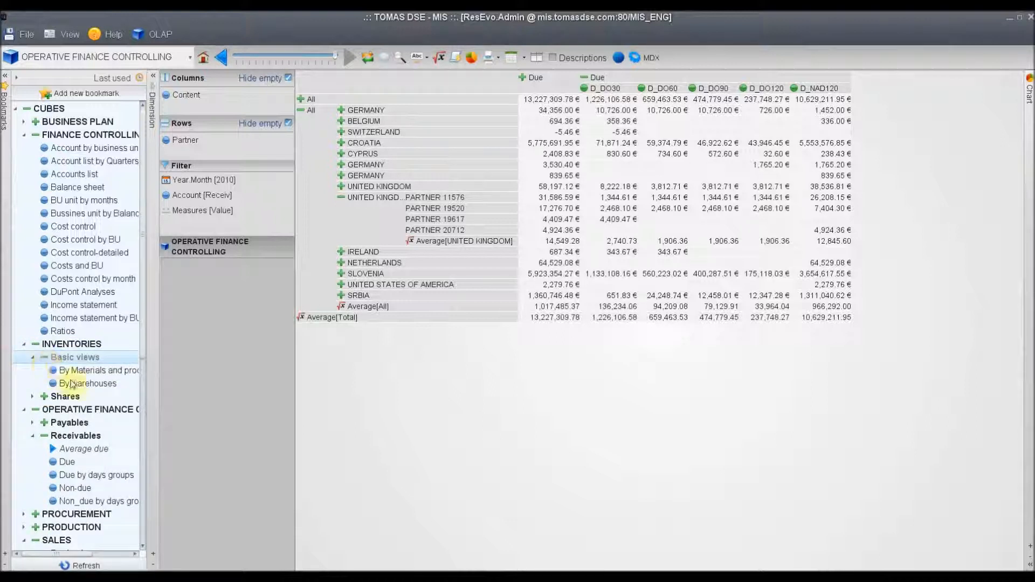
left_click(96, 371)
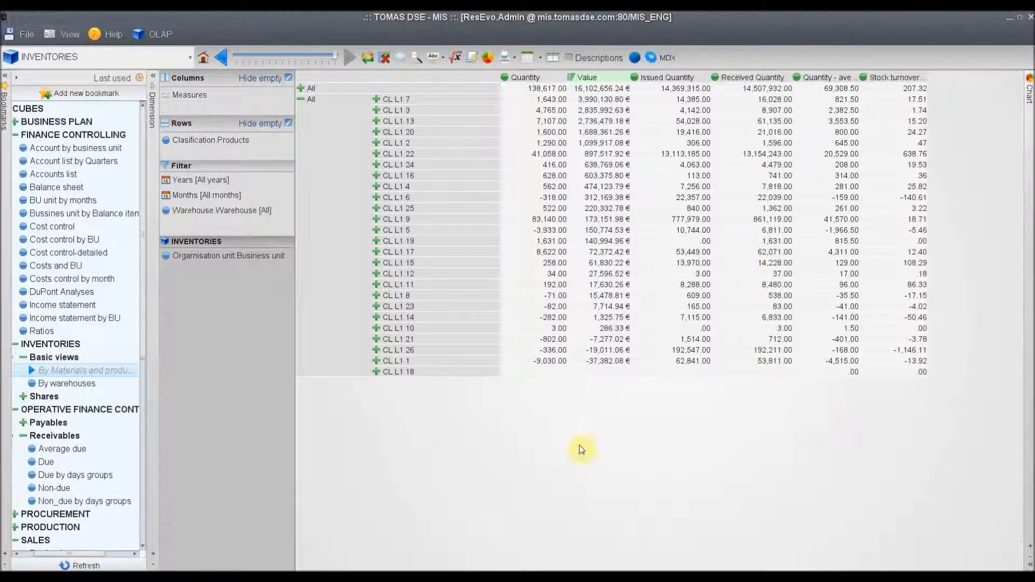
Expand the basic views of the PROCUREMENT group and open one of its reports
left_click(15, 515)
scroll(141, 336, "down", 5)
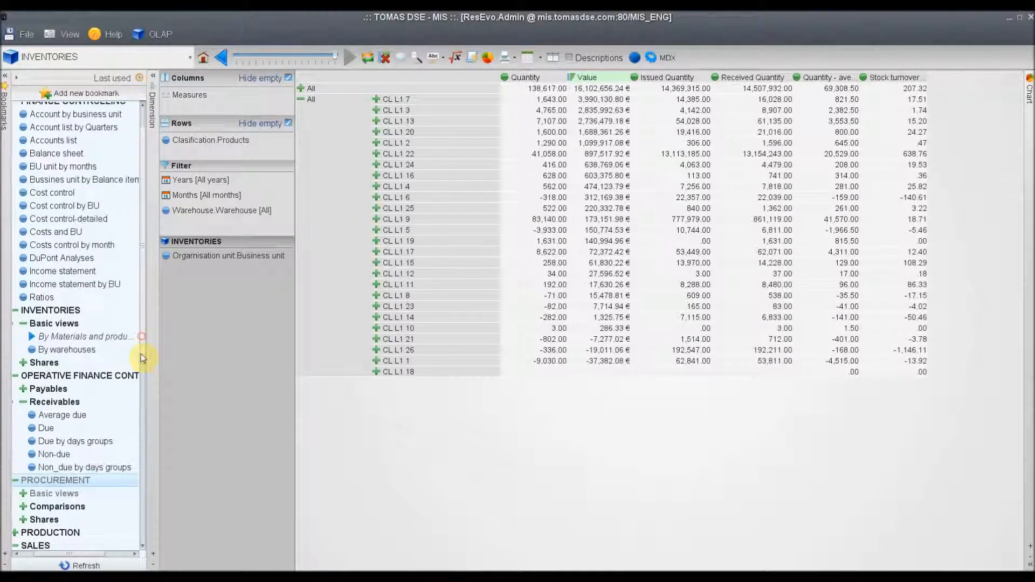
scroll(140, 408, "down", 2)
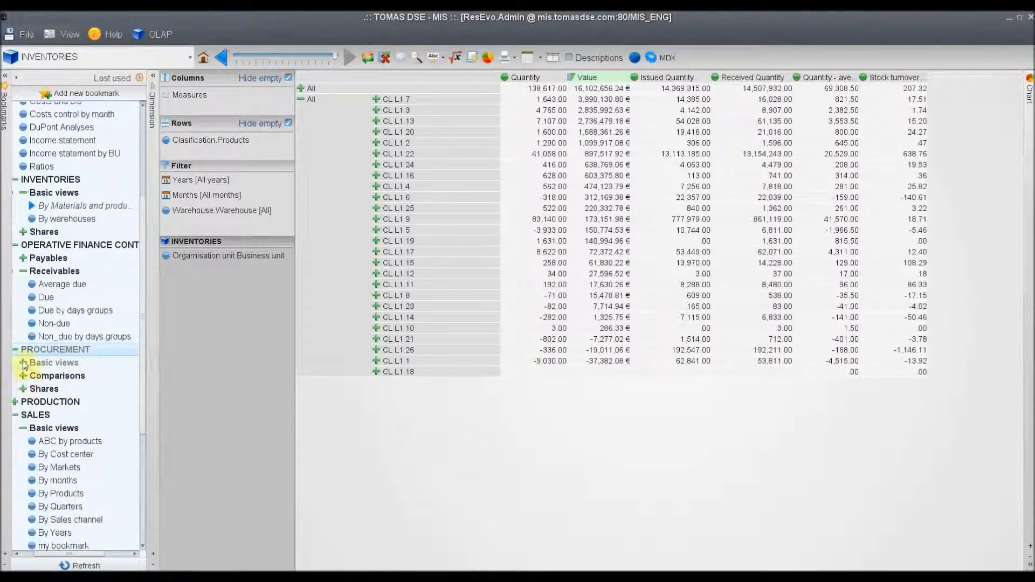
left_click(23, 362)
left_click(47, 389)
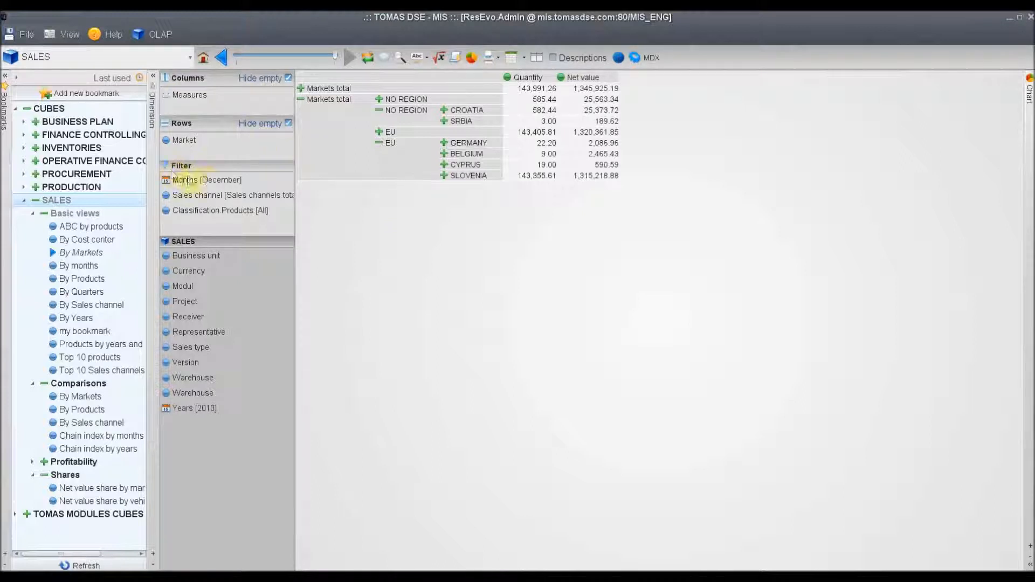
Set the Months filter of the SALES By Markets view to November only
left_click(199, 179)
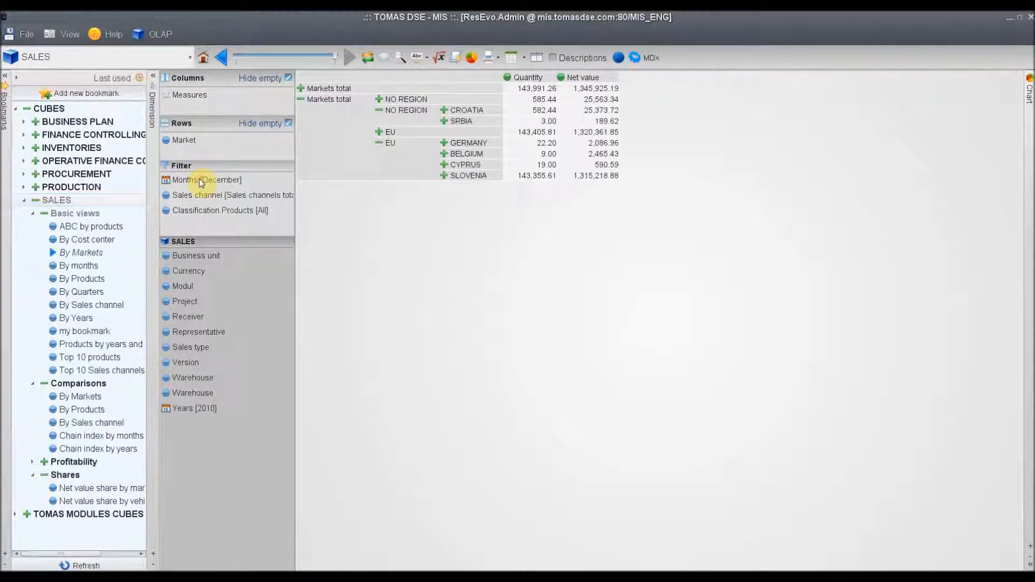
double_click(199, 179)
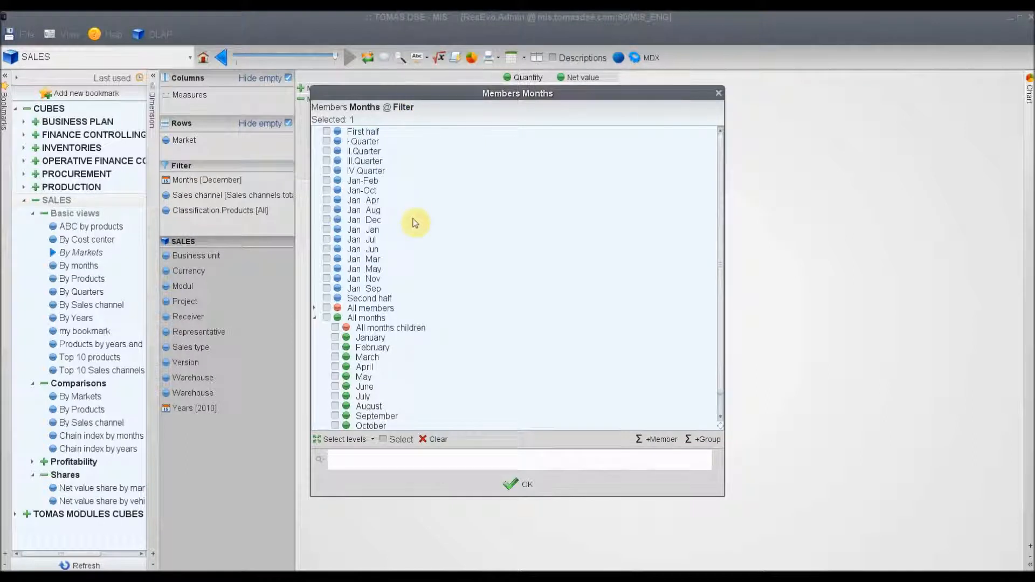
scroll(416, 221, "down", 1)
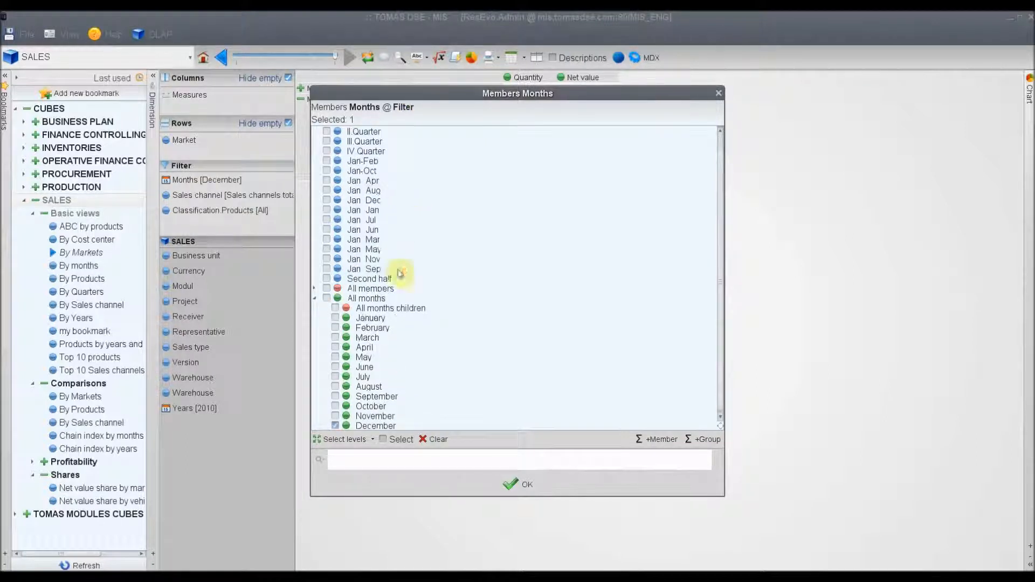
left_click(335, 416)
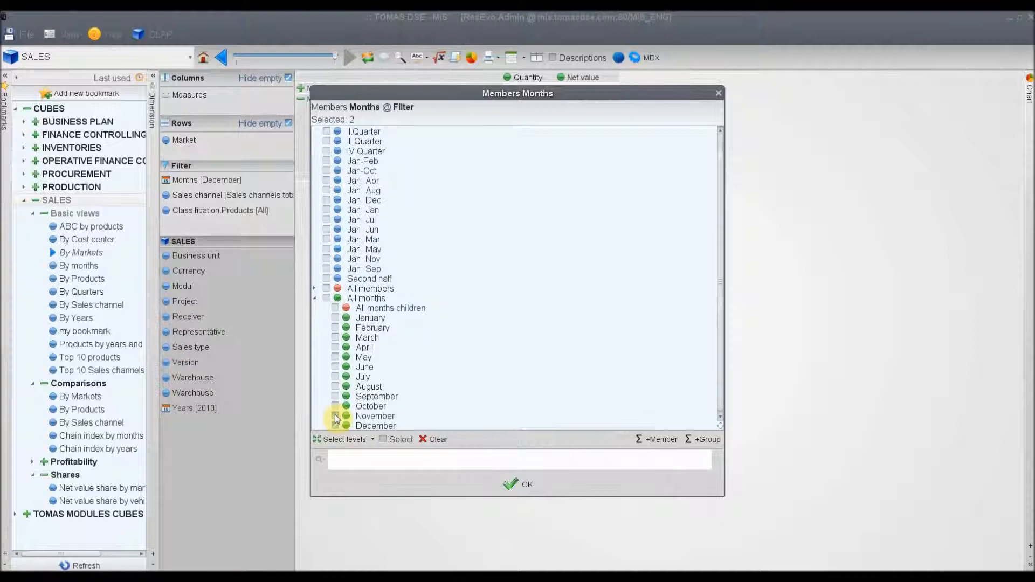
left_click(335, 426)
left_click(515, 486)
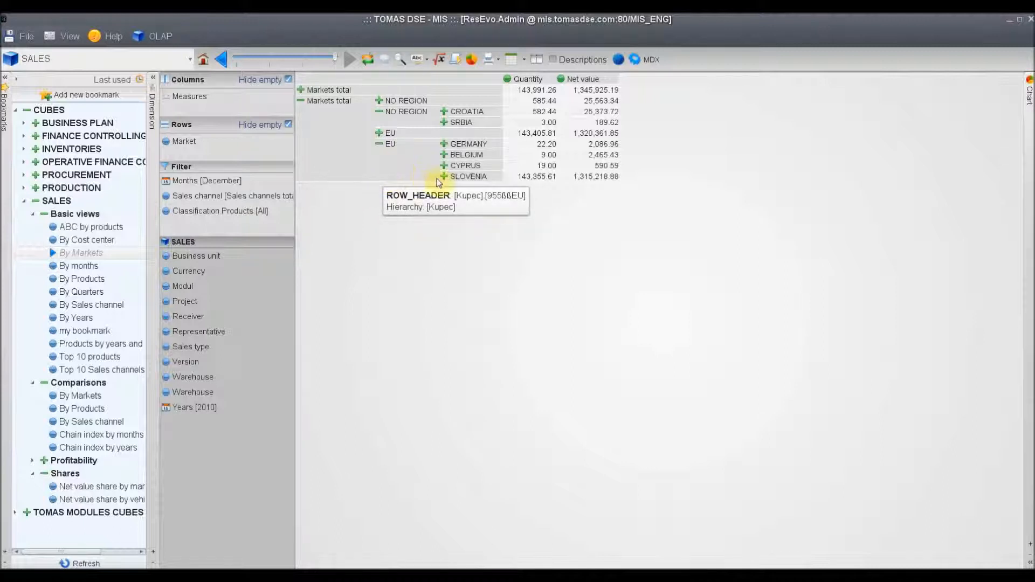
Drill into the BELGIUM row and reload the By Markets view from the SALES bookmarks
double_click(443, 156)
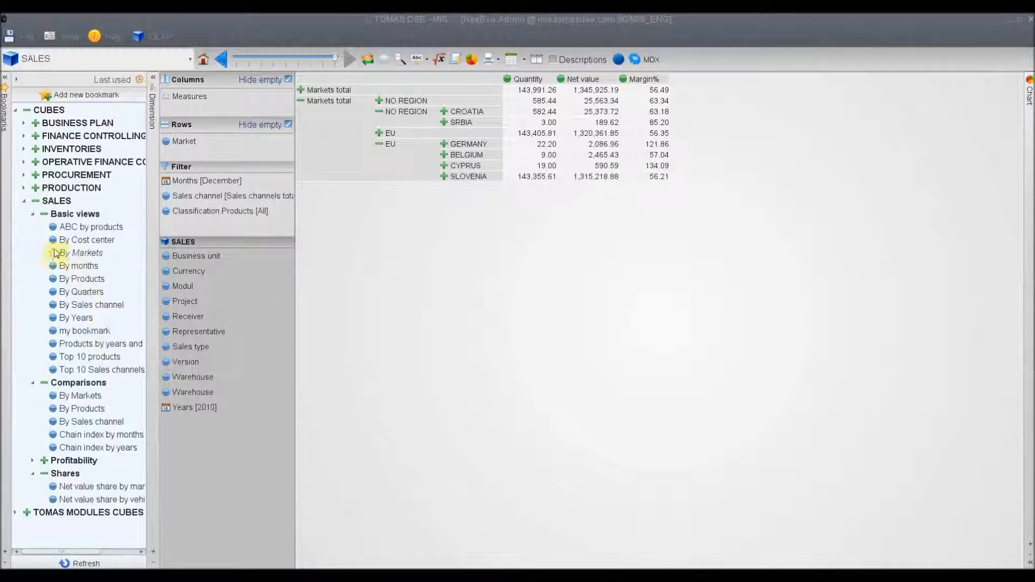
left_click(74, 253)
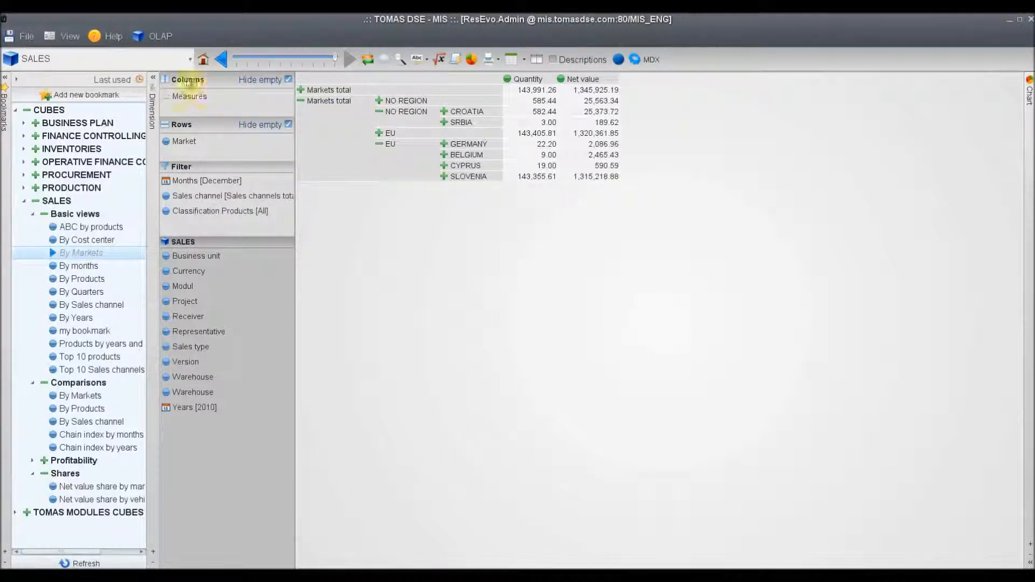
Add the Margin% measure to the columns of the By Markets view
double_click(183, 96)
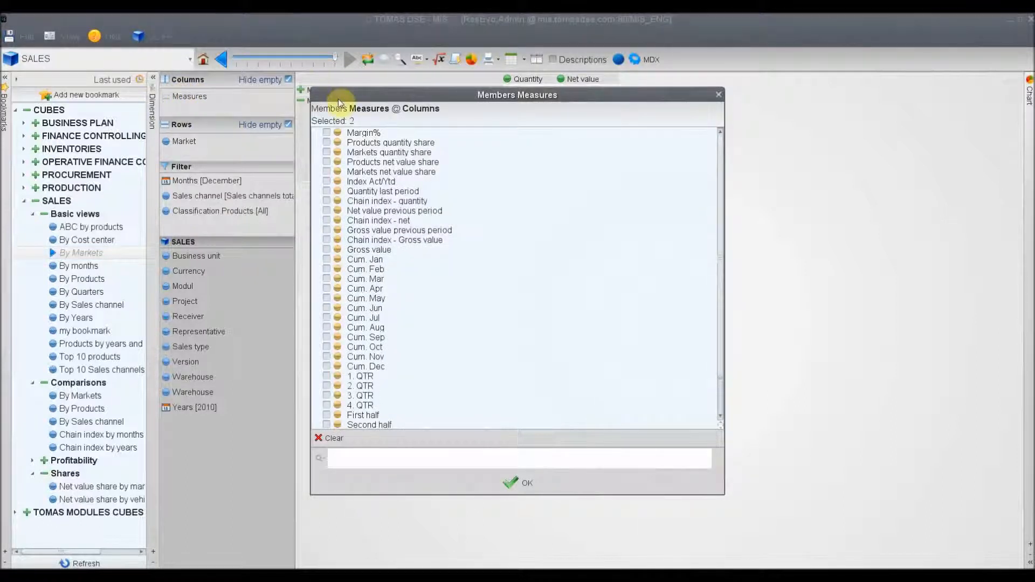
left_click(326, 132)
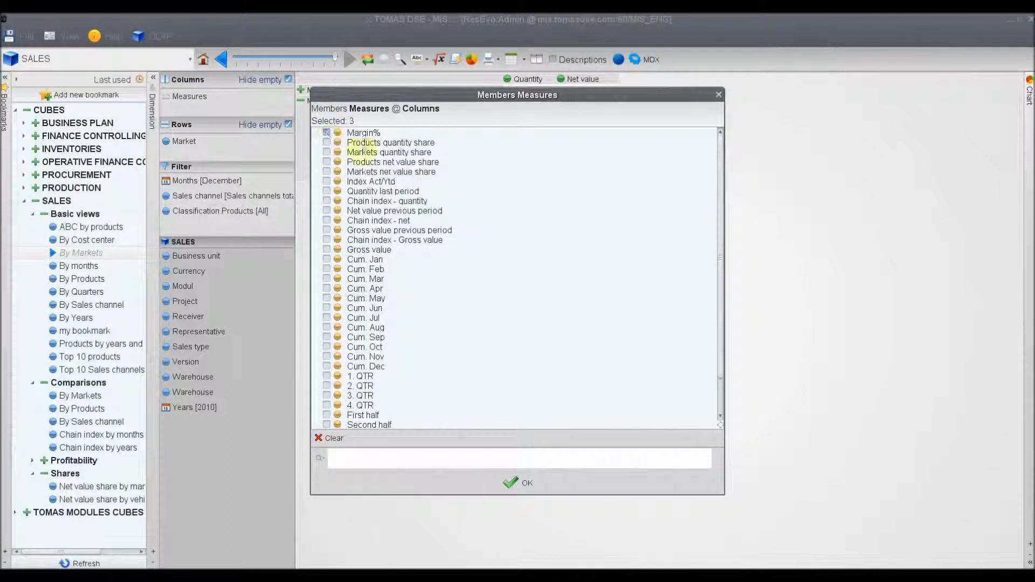
left_click(520, 486)
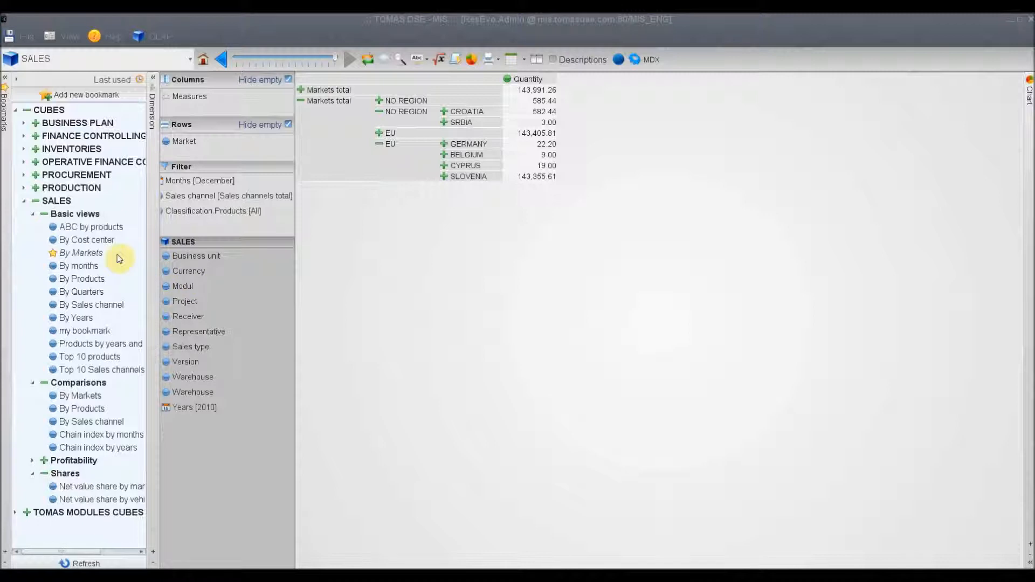
Reload the SALES By Markets view, placing Years in the columns and moving Measures to the filter
left_click(69, 254)
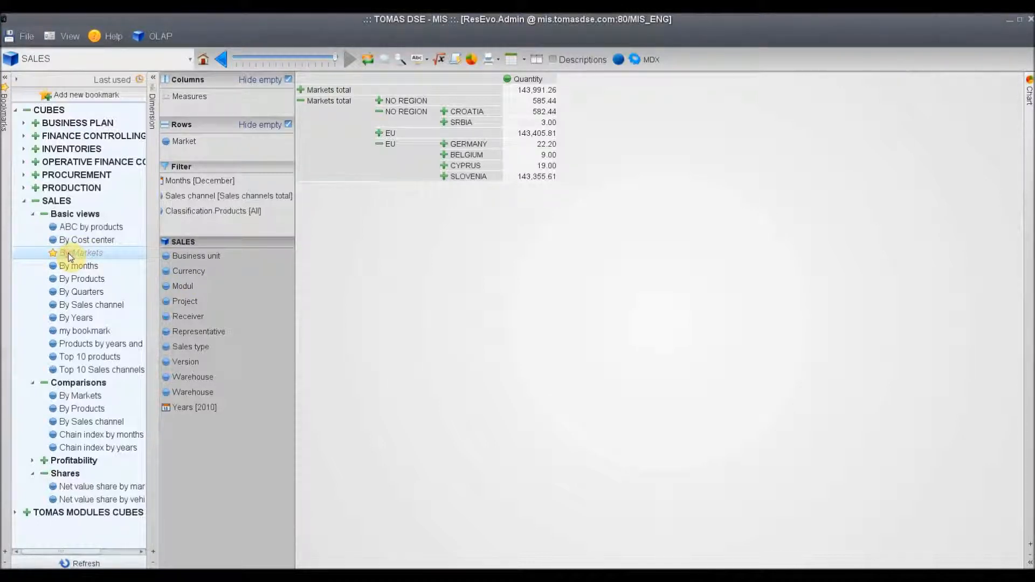
double_click(69, 256)
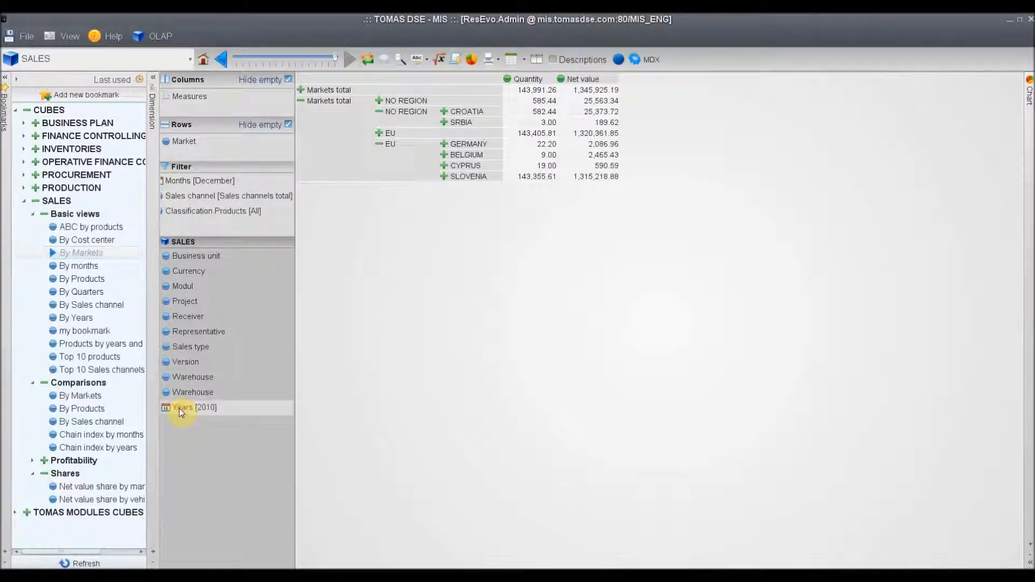
left_click_drag(179, 410, 219, 93)
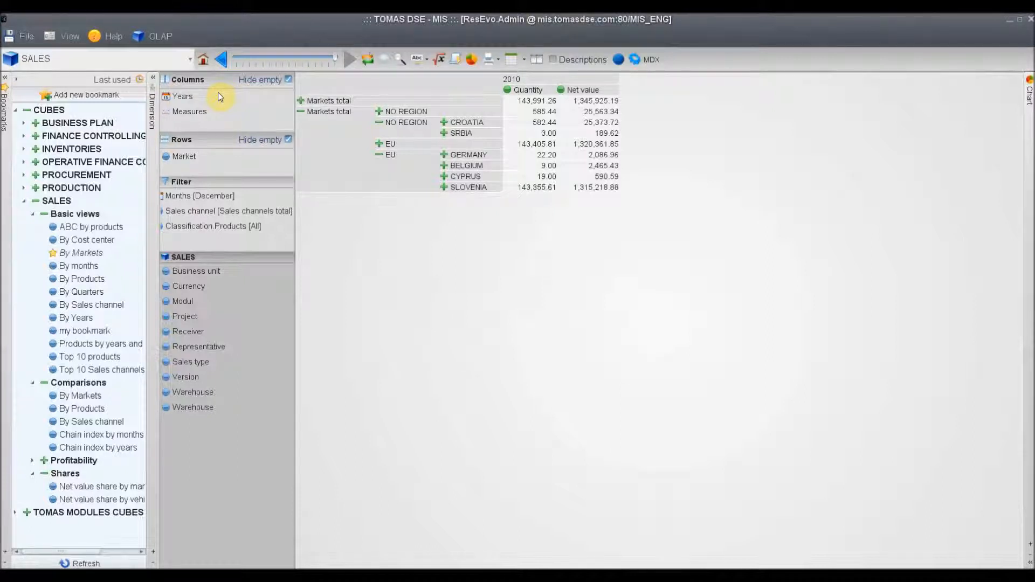
left_click_drag(182, 111, 201, 236)
left_click_drag(198, 234, 199, 234)
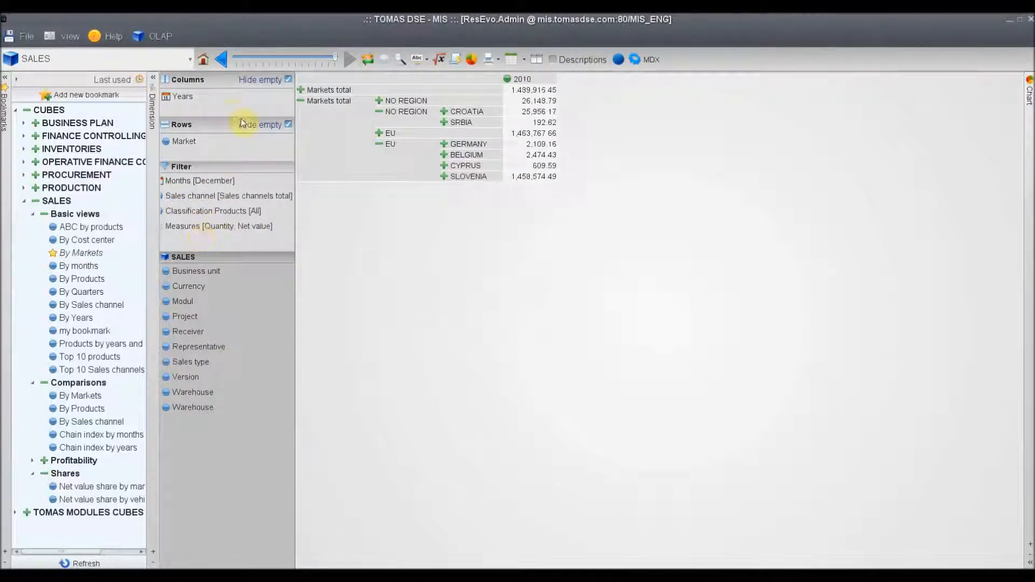
Add the year 2009 alongside 2010 in the Years columns
double_click(184, 97)
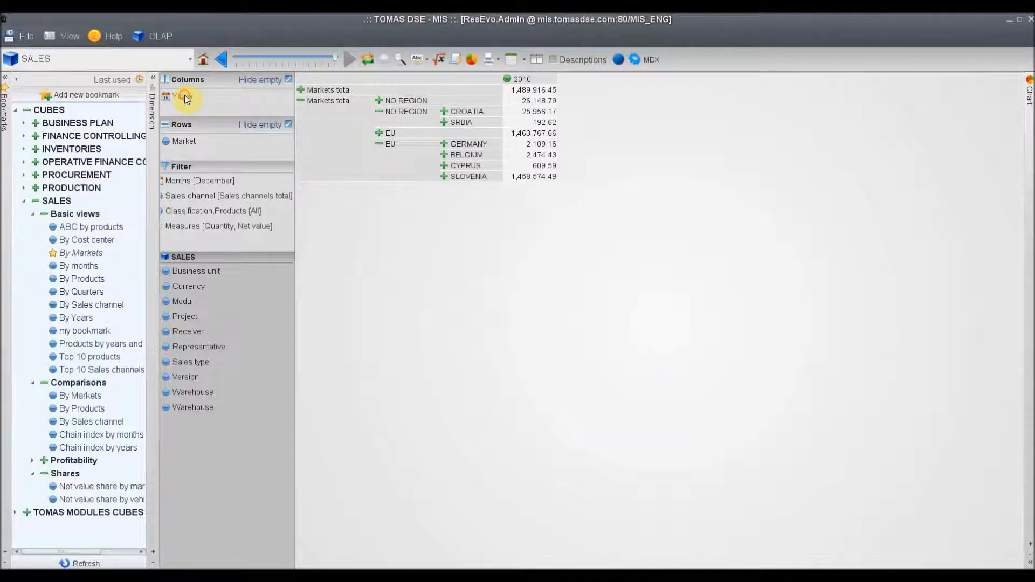
left_click(335, 171)
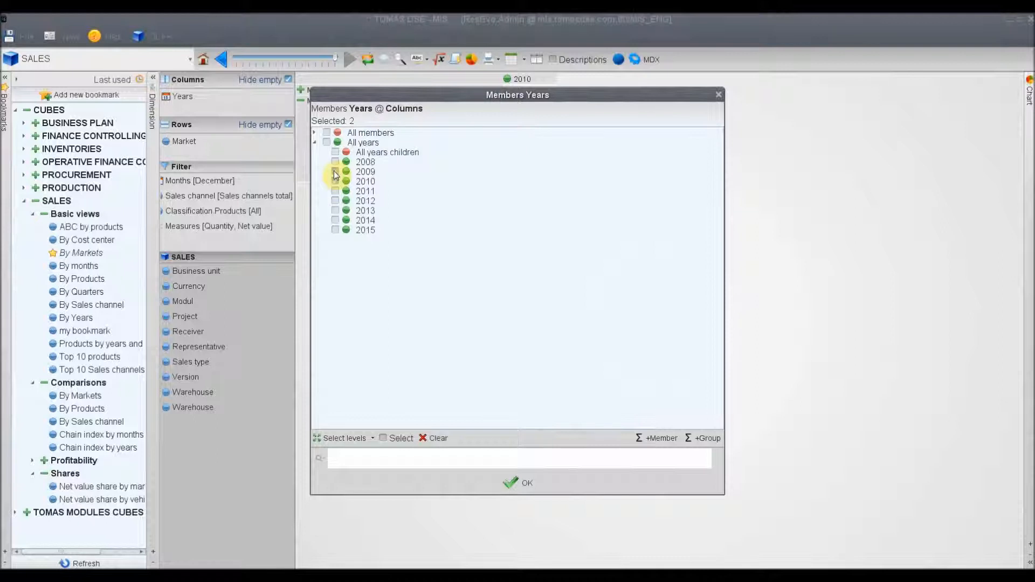
left_click(517, 484)
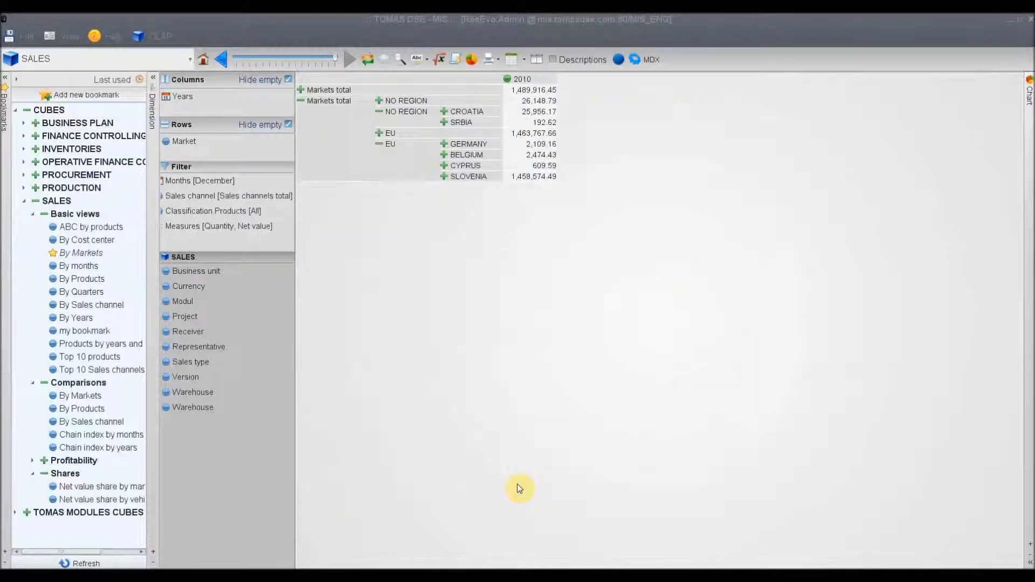
Set the Measures filter to Gross value only, clearing the other selected measures
double_click(186, 227)
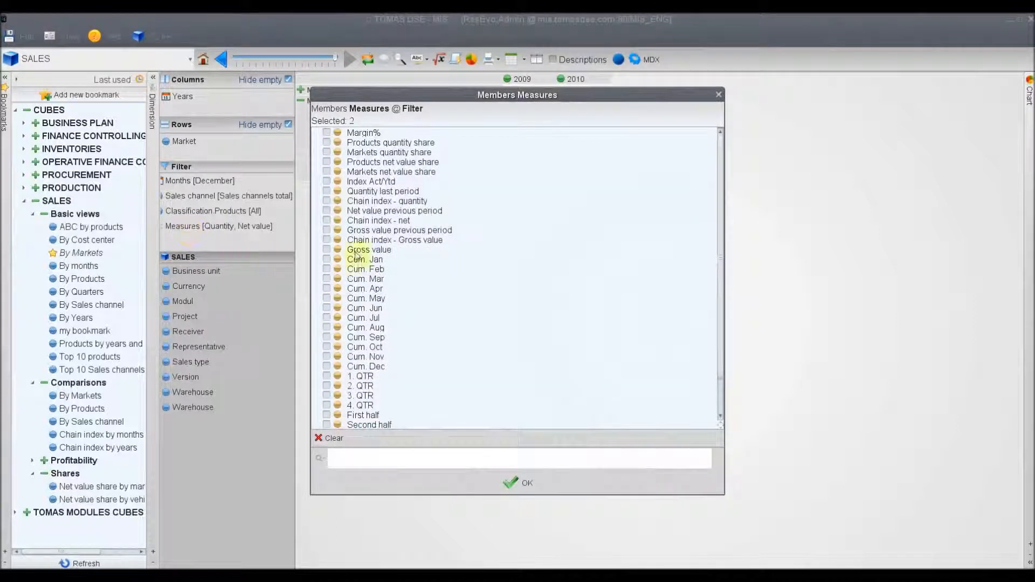
scroll(356, 256, "down", 2)
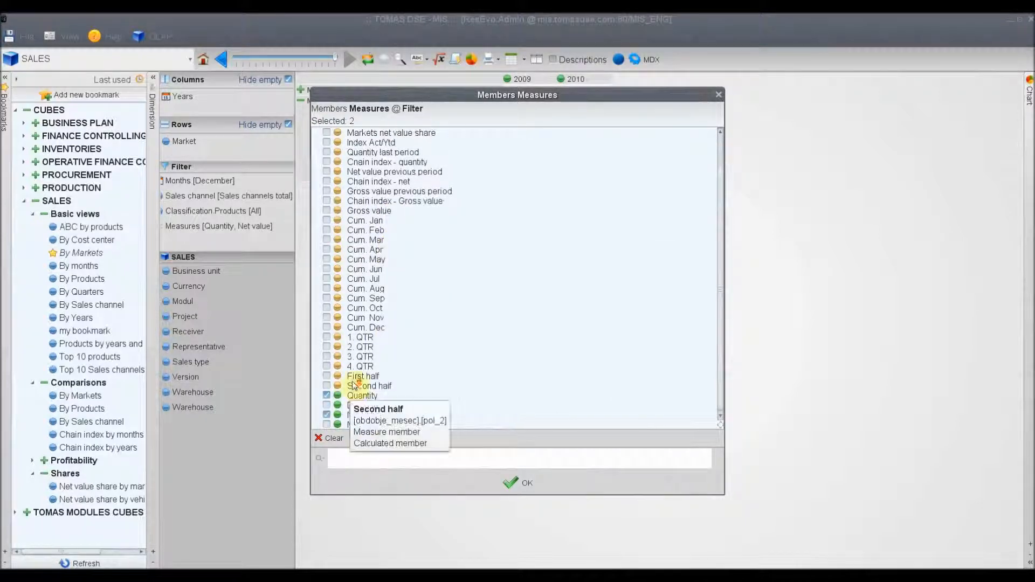
left_click(326, 438)
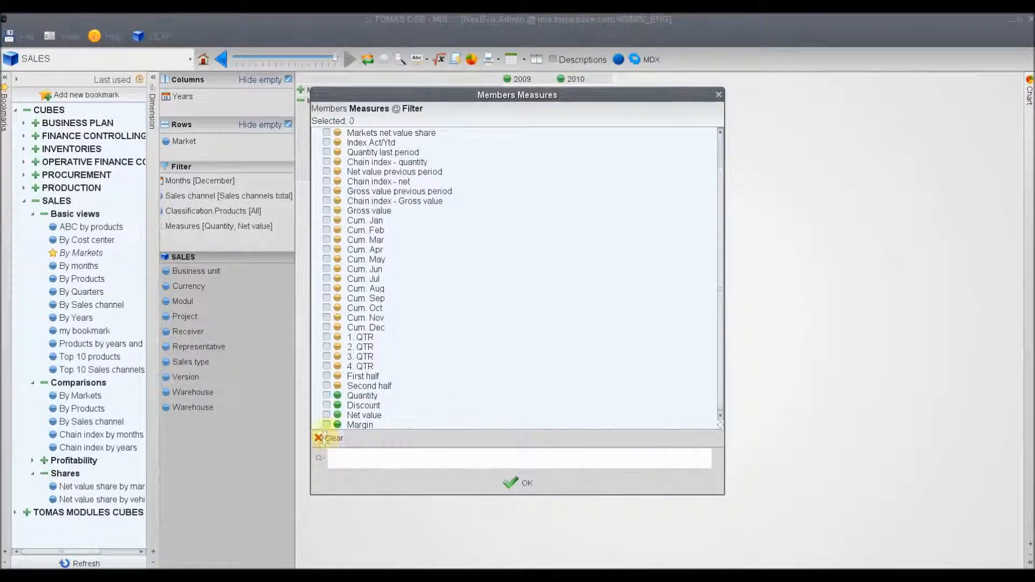
scroll(349, 308, "up", 2)
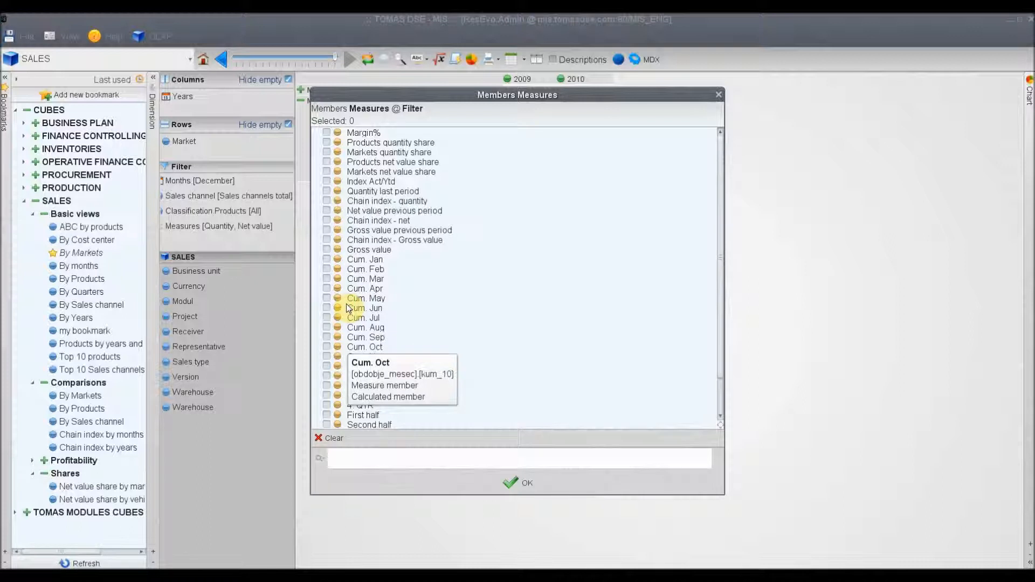
left_click(326, 250)
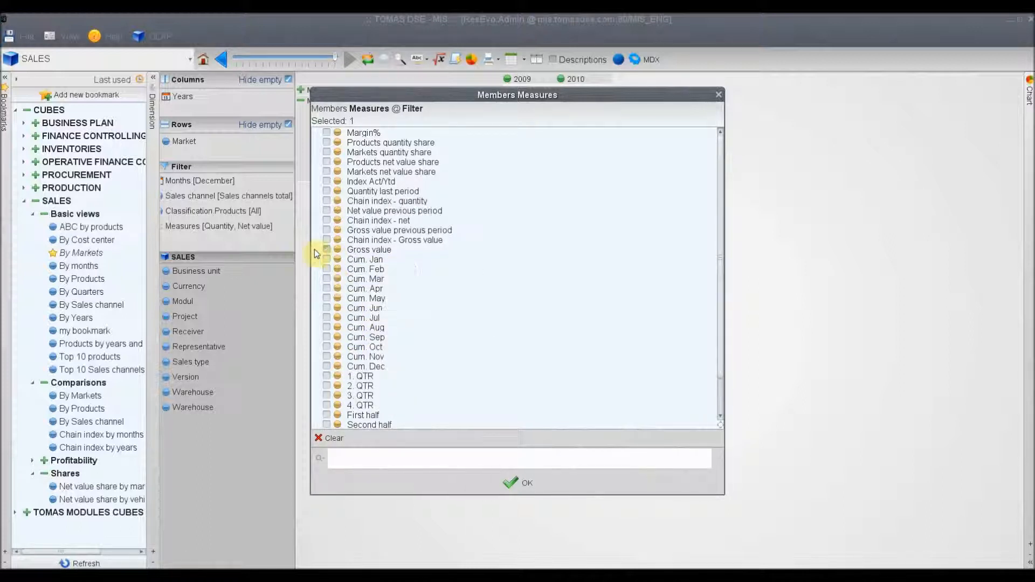
left_click(517, 488)
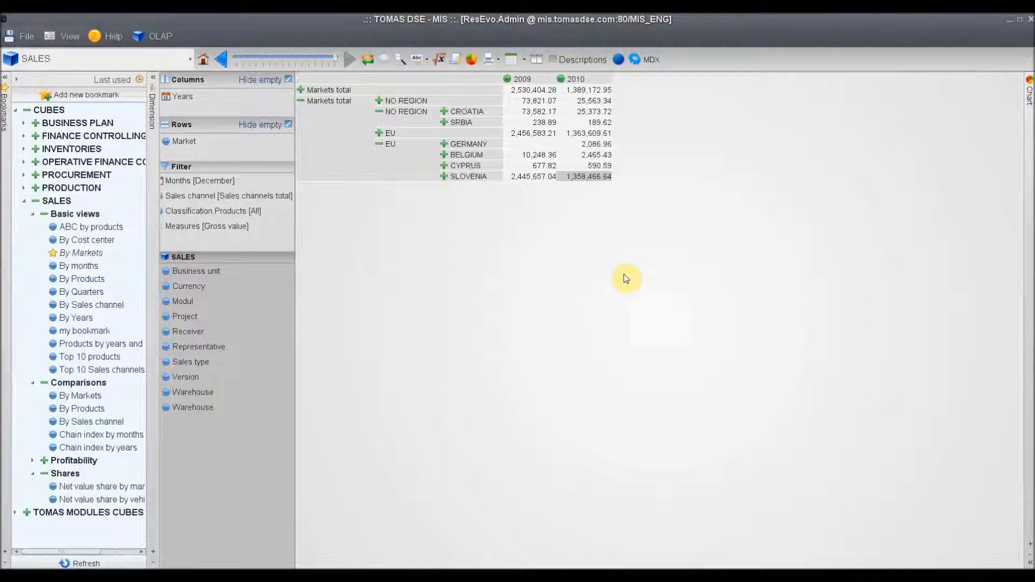
Save the current view as a new public bookmark named "By markets and years"
mouse_move(537, 130)
left_click(73, 97)
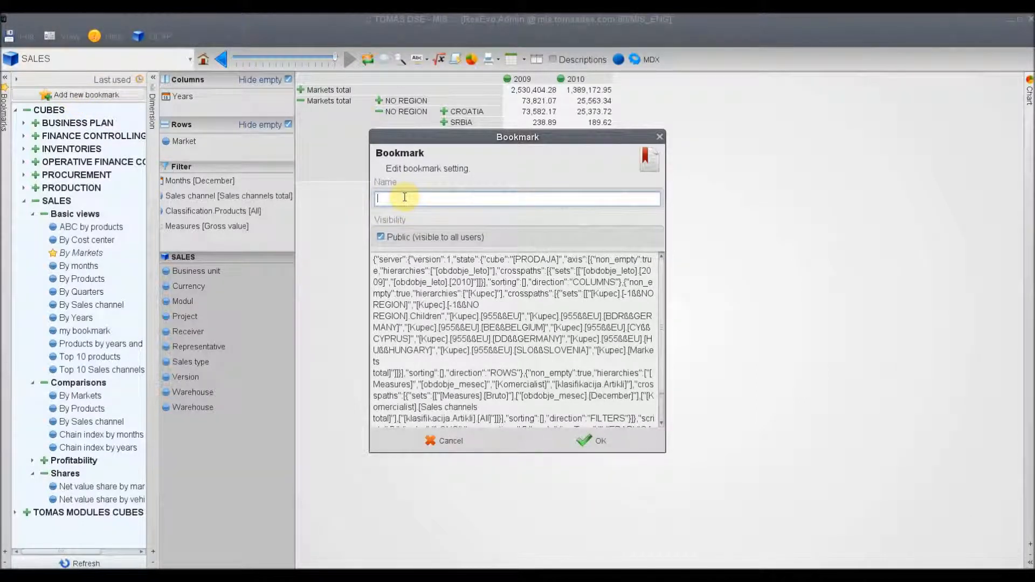
type("By markets and years")
left_click(584, 442)
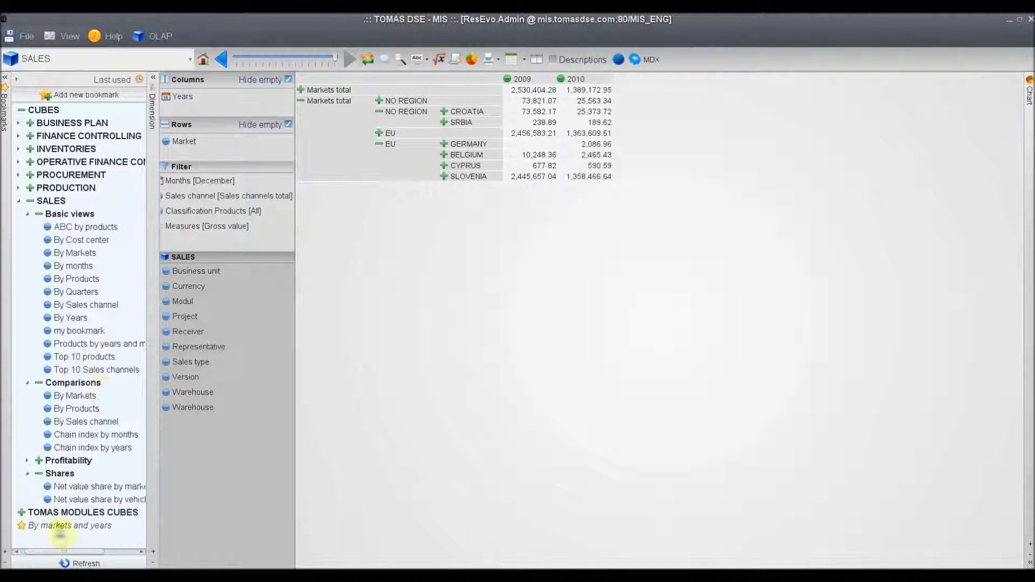
Load the "By markets and years" bookmark and add 2008 to its Years columns
left_click(81, 525)
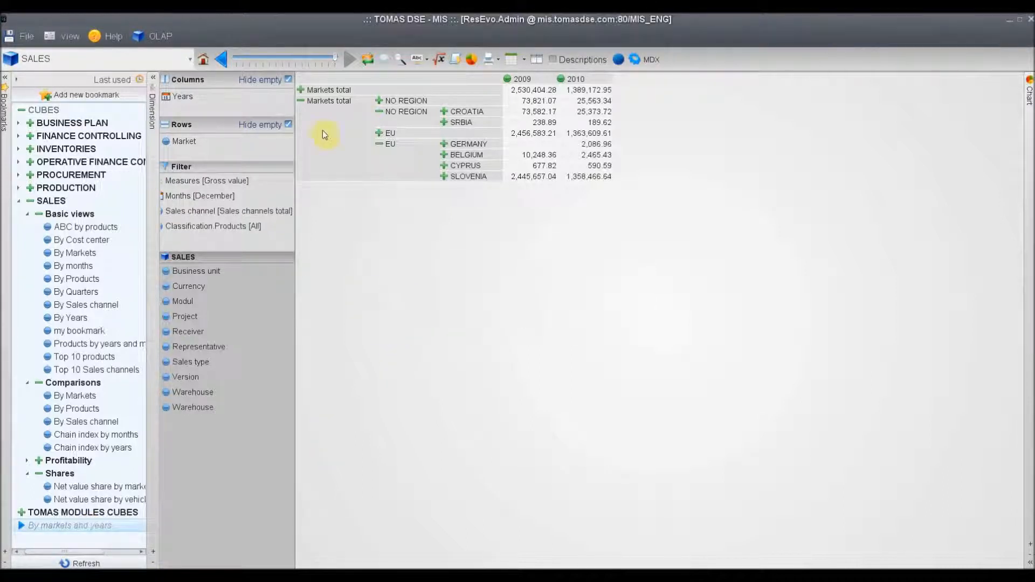
left_click(183, 98)
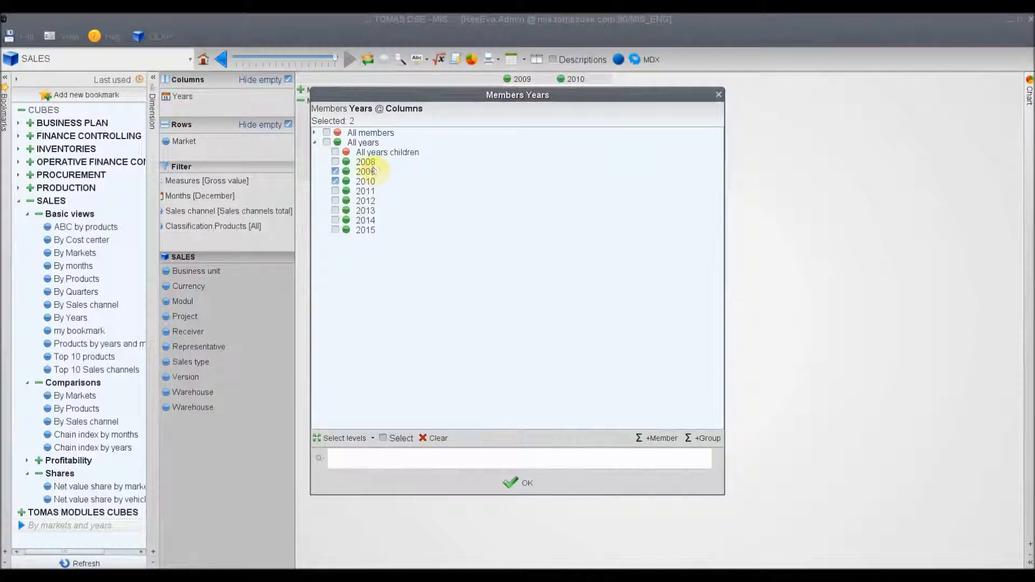
left_click(335, 162)
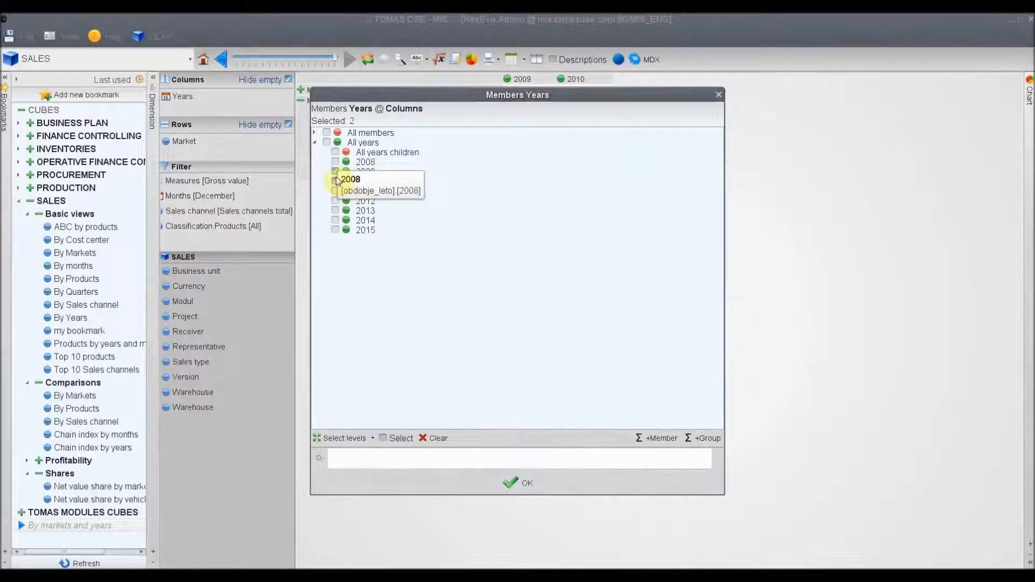
left_click(503, 481)
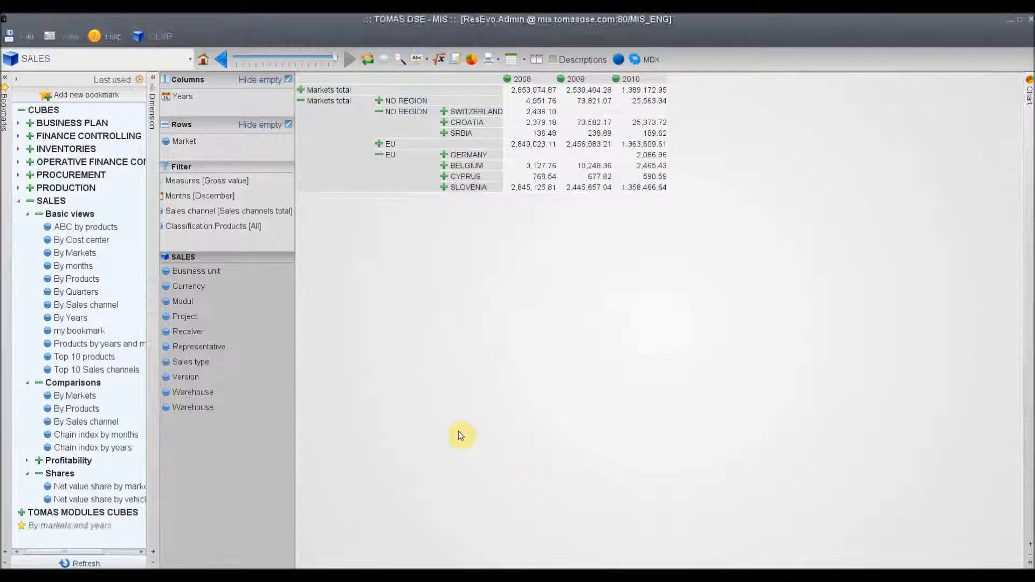
Update the "By markets and years" bookmark with the current view
right_click(77, 528)
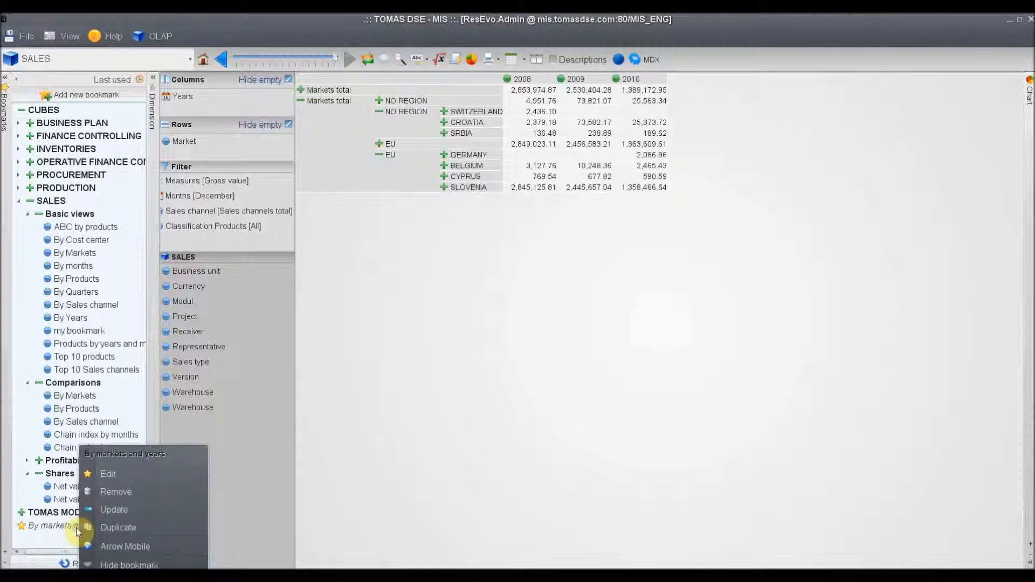
left_click(102, 515)
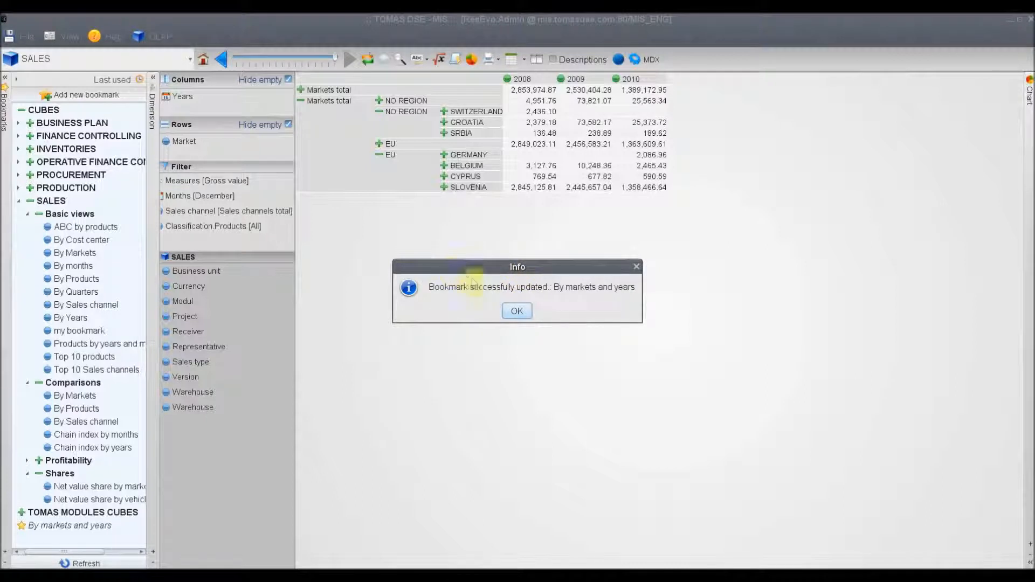
left_click(524, 312)
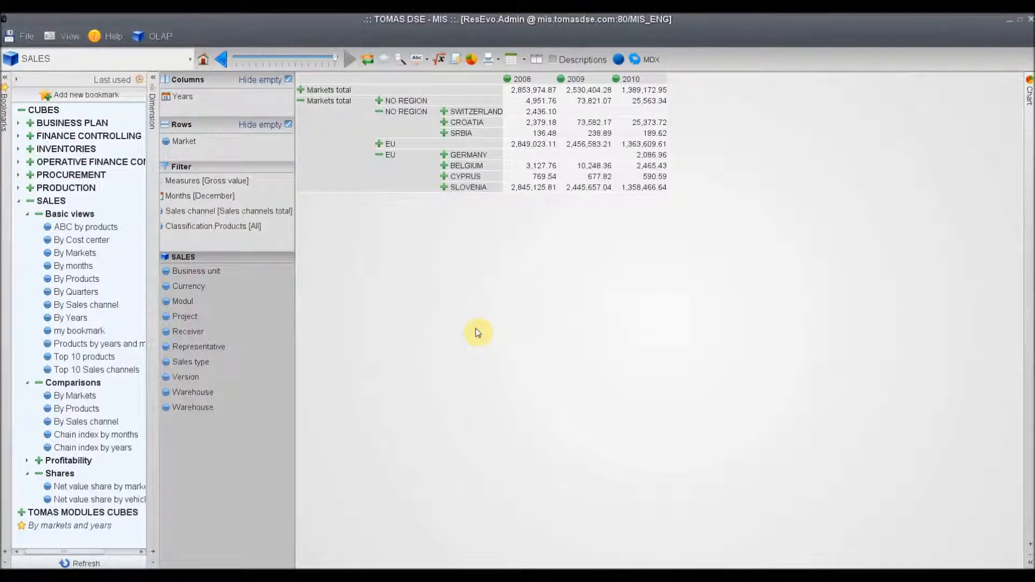
Rename the "By markets and years" bookmark to "By markets and years 2008-2010"
right_click(37, 527)
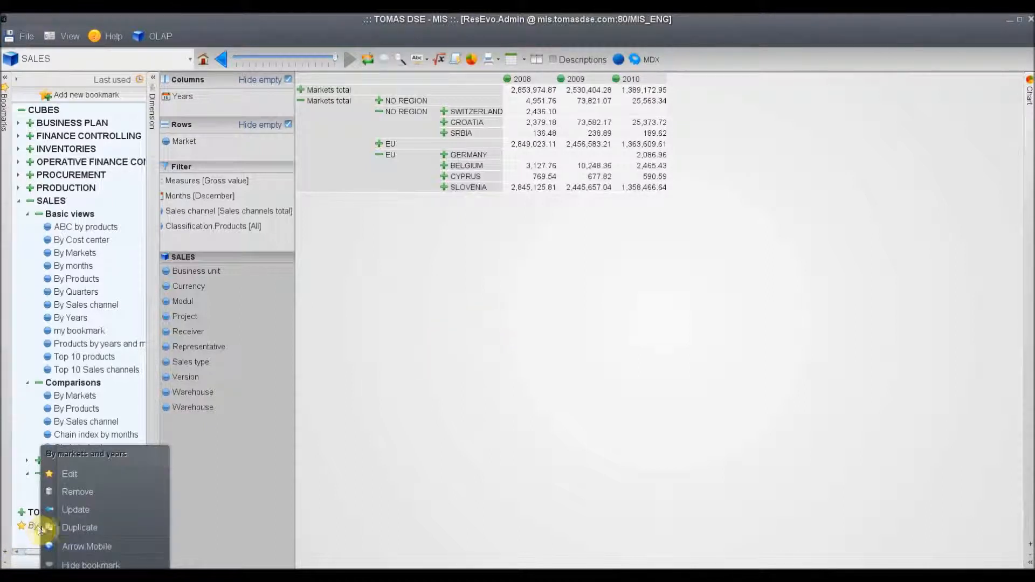
left_click(70, 474)
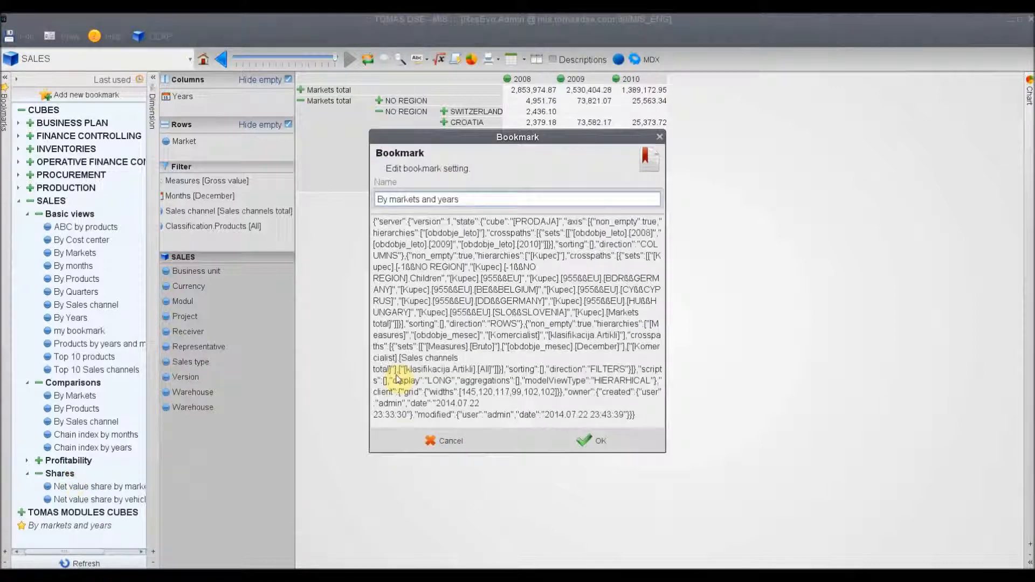
left_click(467, 200)
type("2008-2010")
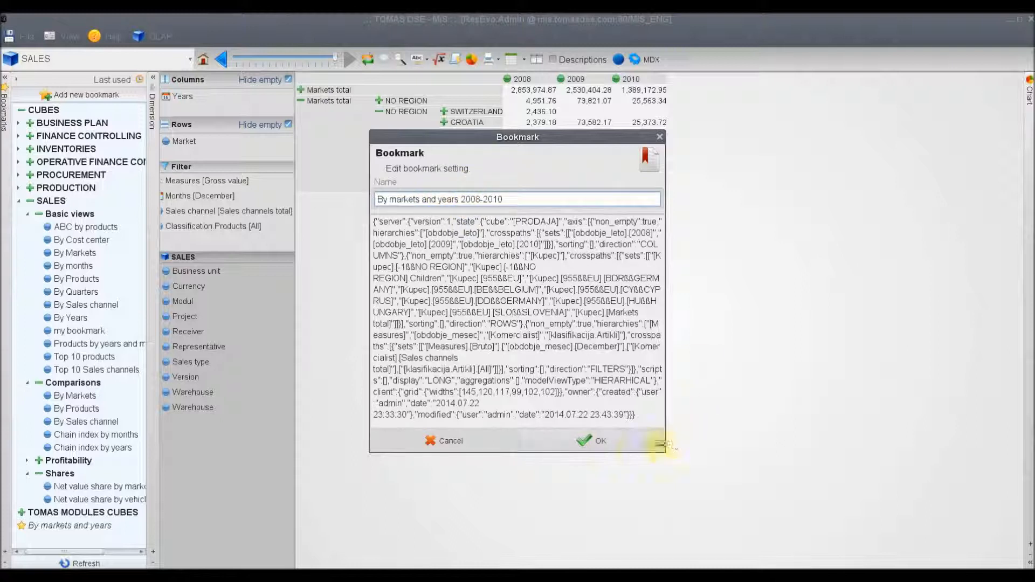
left_click(606, 446)
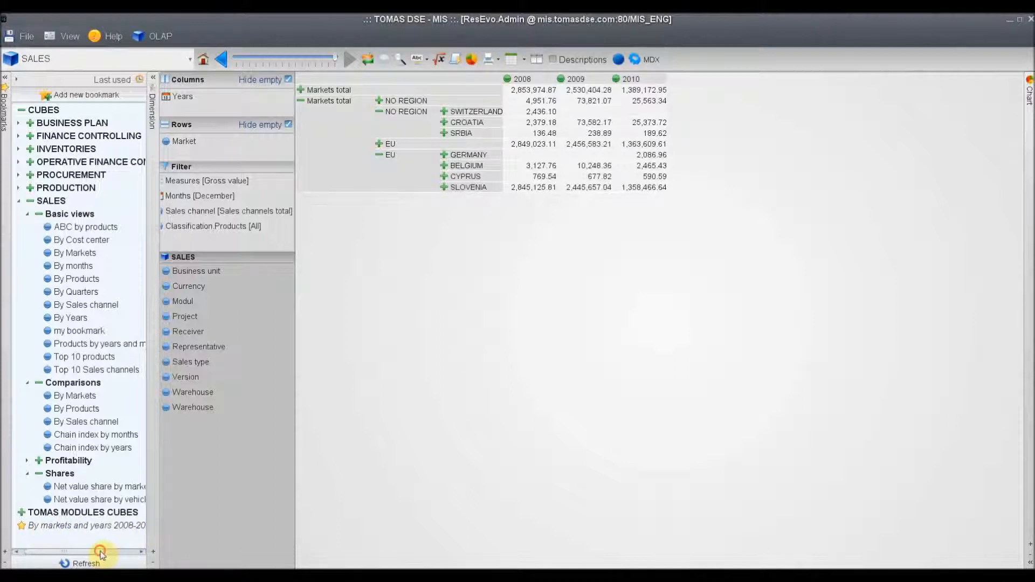
left_click_drag(101, 552, 115, 551)
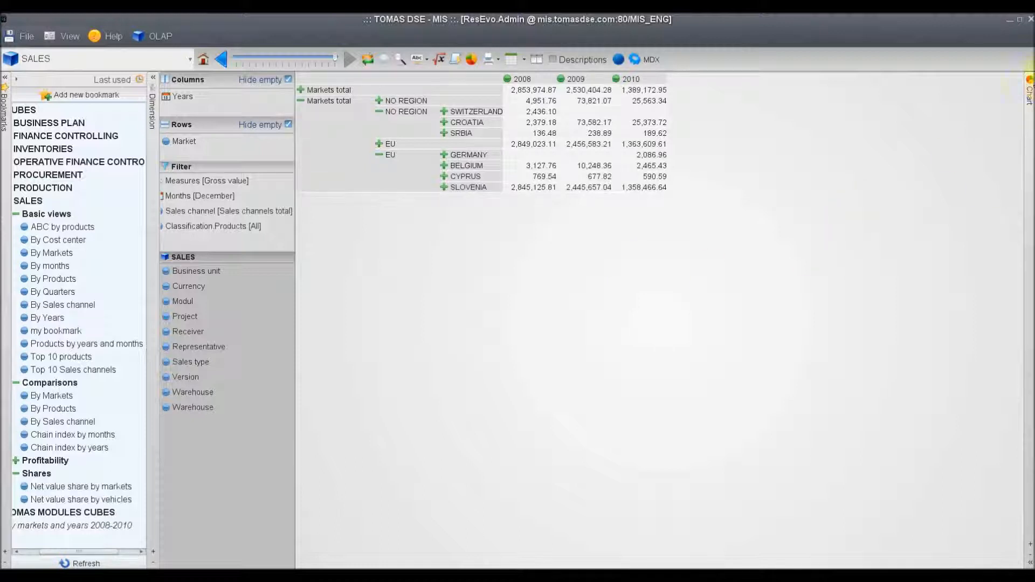
View the report's chart beside the table as Pie and as Vertical Group, and hide it again
left_click(1029, 104)
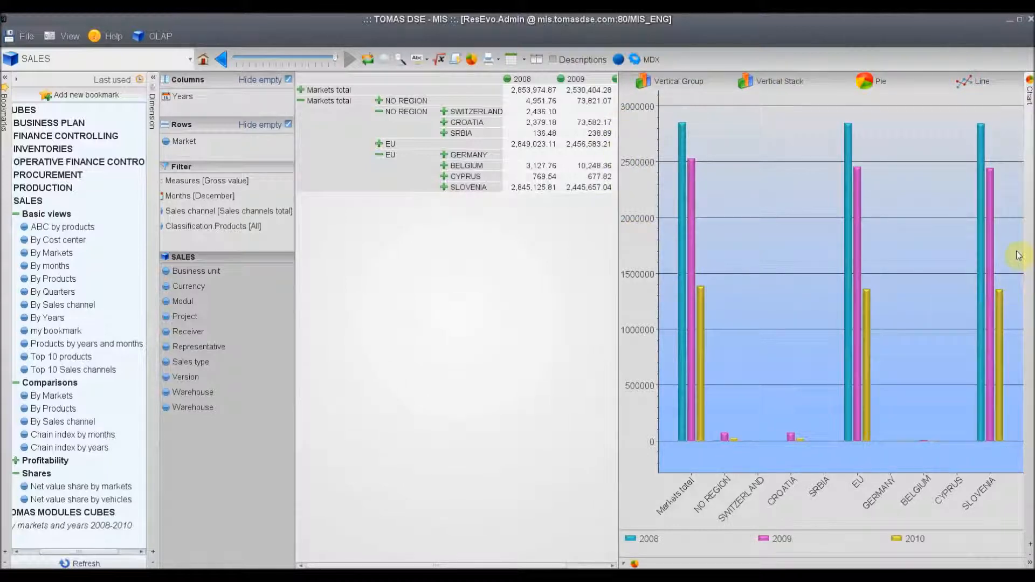
left_click(1030, 555)
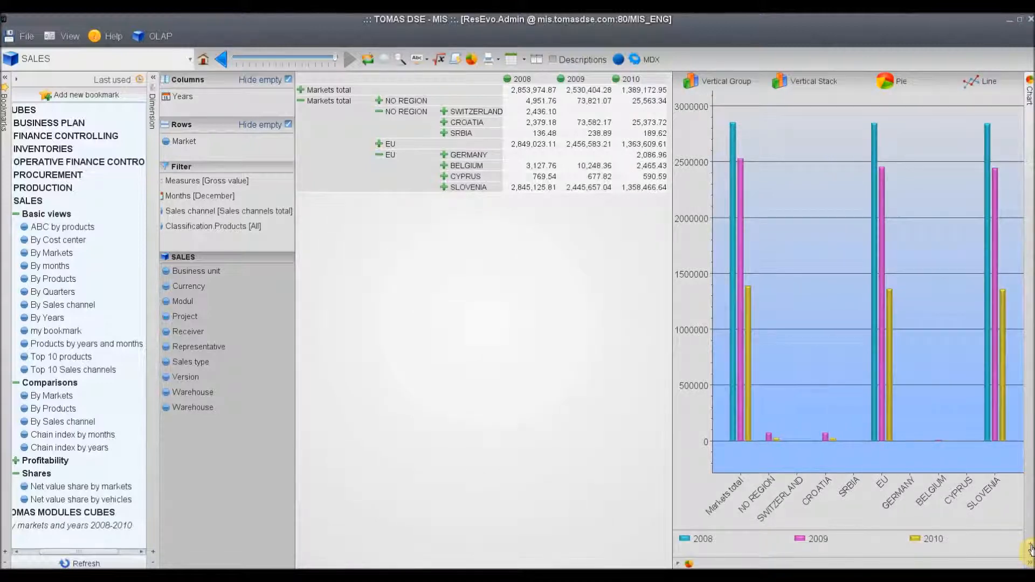
left_click(1030, 549)
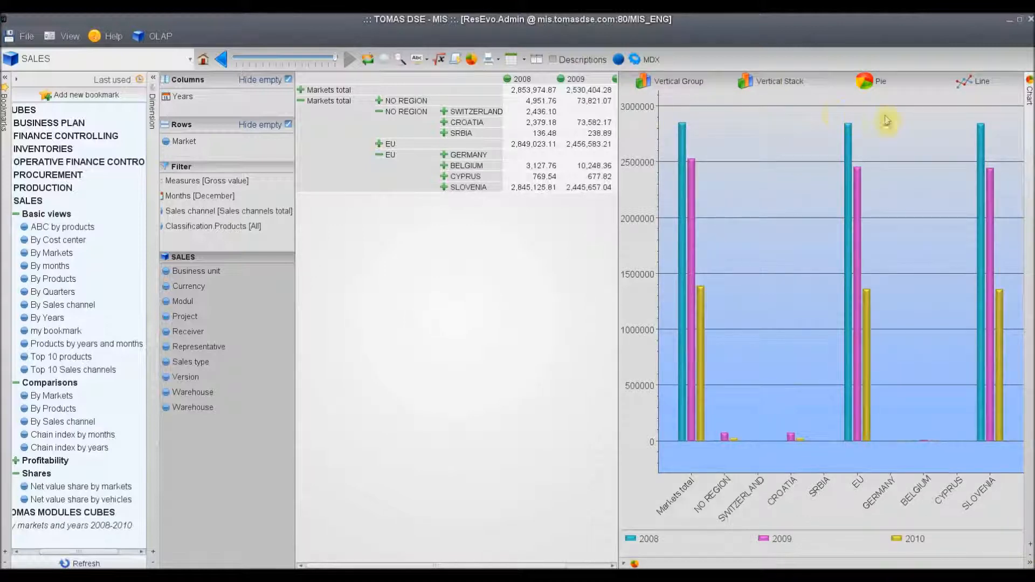
left_click(861, 82)
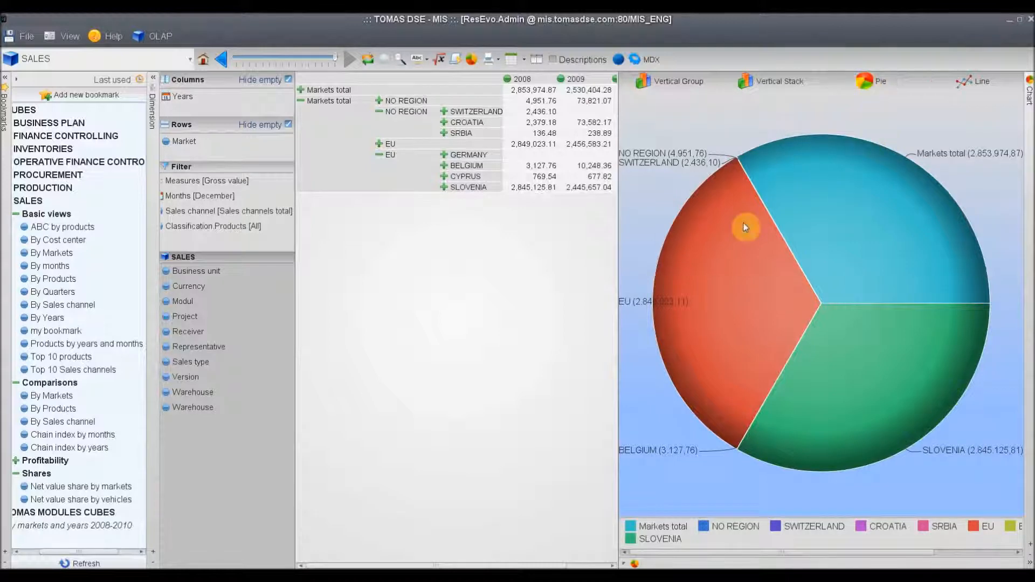
left_click(682, 84)
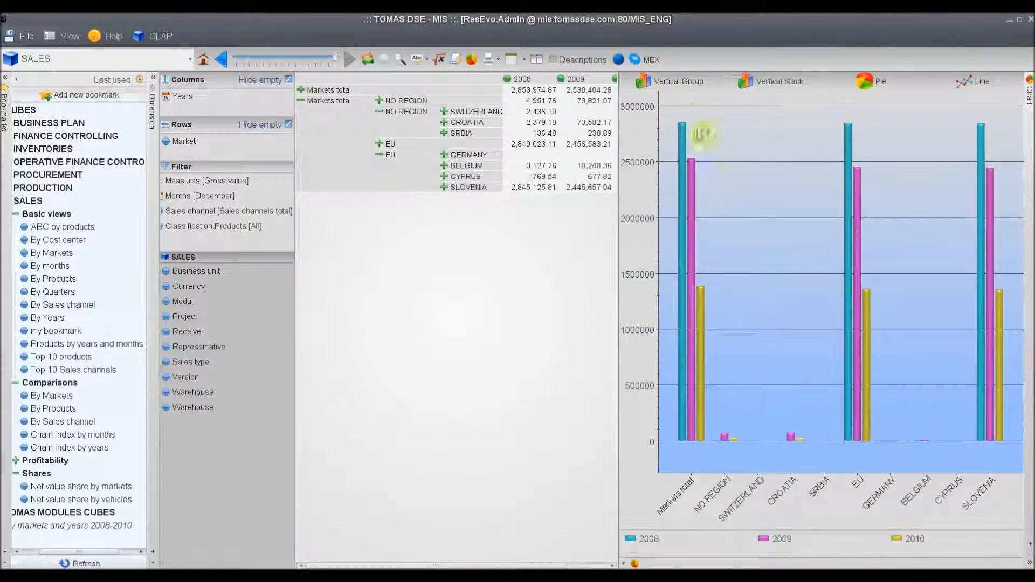
left_click(1029, 100)
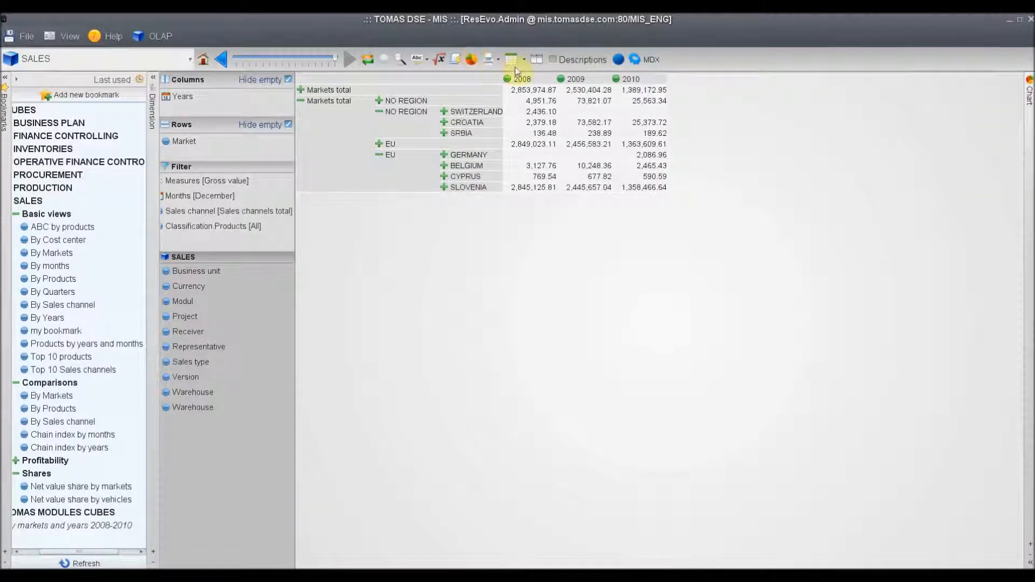
Open the report's chart in a separate window and move that window slightly upward
left_click(473, 60)
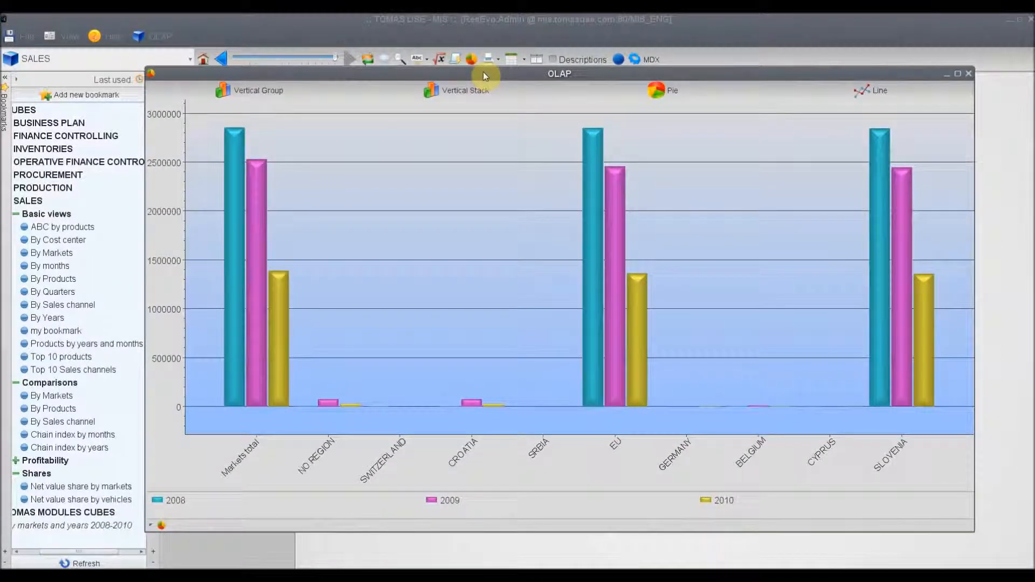
left_click_drag(483, 72, 482, 65)
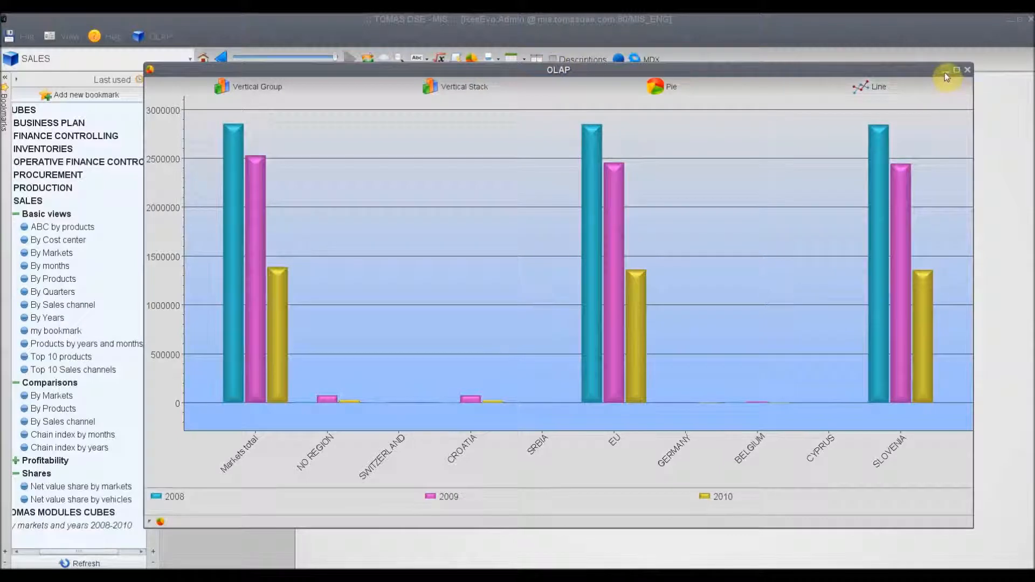
Close the separate OLAP chart window and return to the sales table with its bookmarks tree
left_click_drag(872, 70, 855, 84)
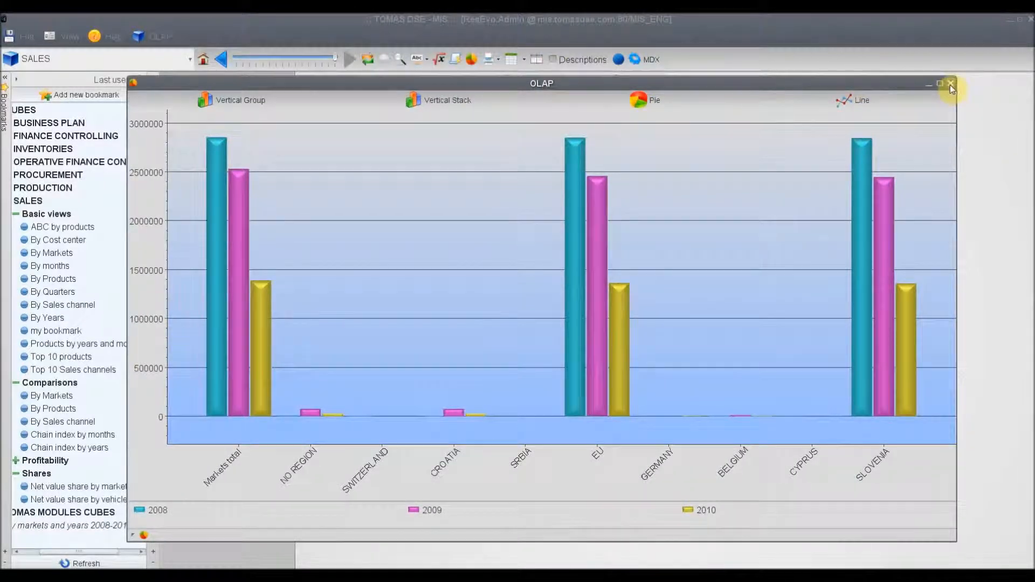
left_click(950, 85)
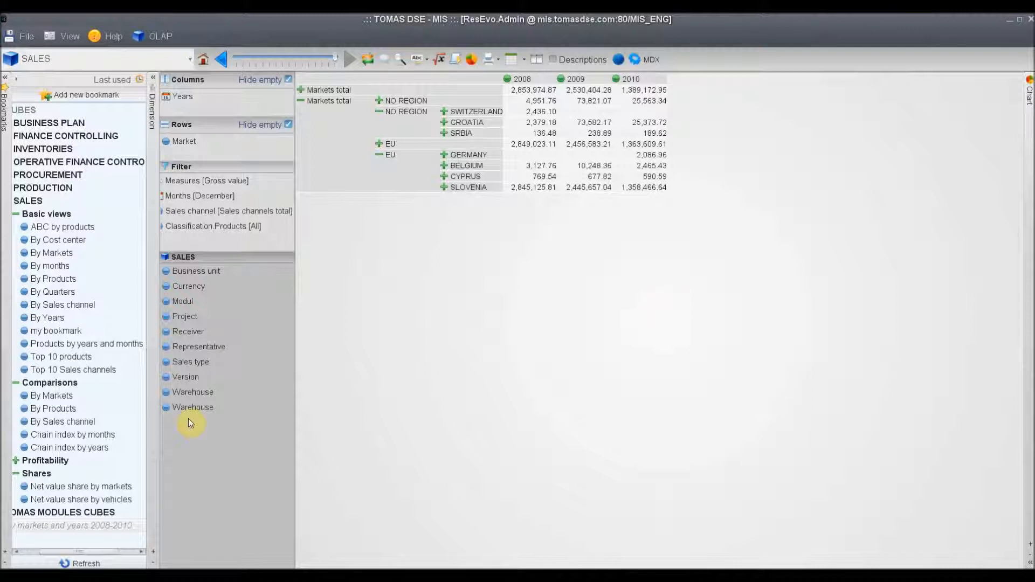
mouse_move(103, 551)
left_mouse_down()
mouse_move(82, 551)
mouse_move(86, 558)
left_mouse_up()
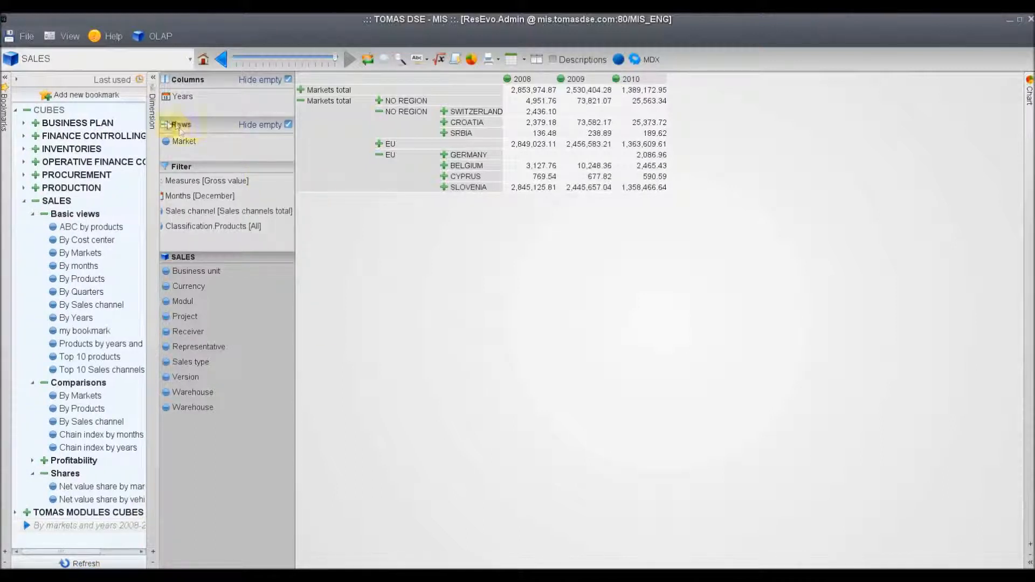
left_click(282, 128)
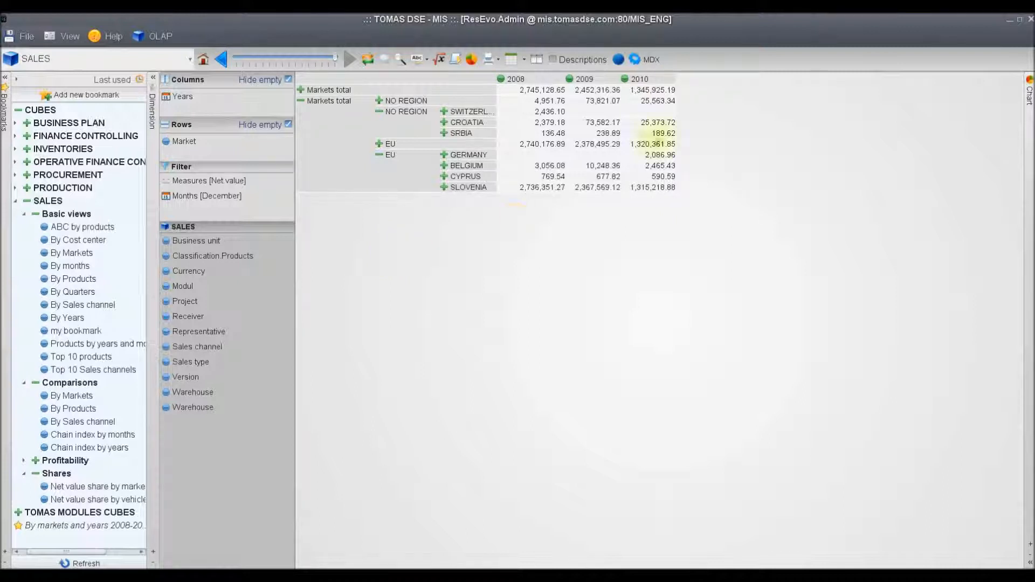
Try sorting the markets by 2008 in linear decreasing and linear increasing order, removing each sort
left_click(521, 81)
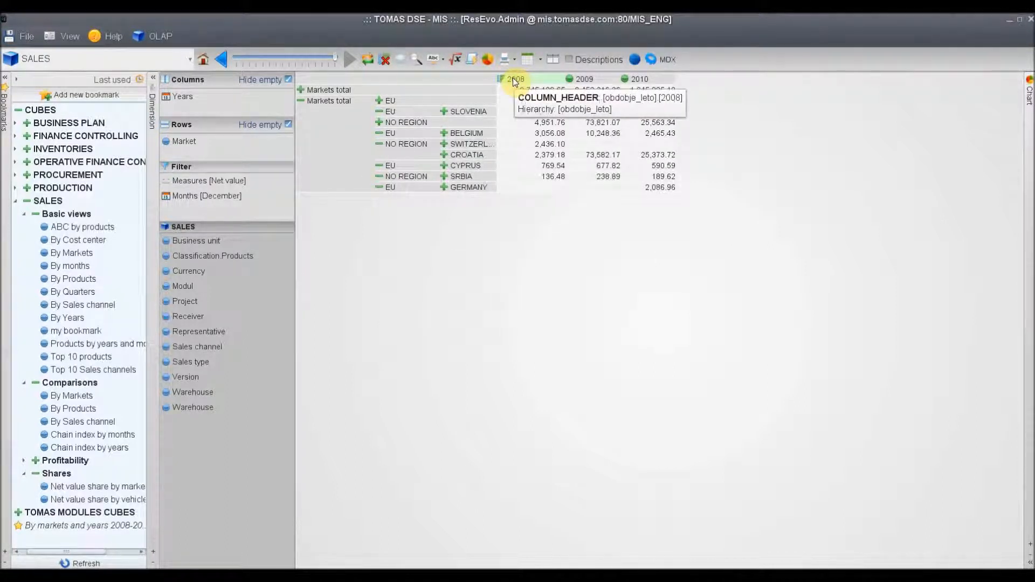
left_click(514, 81)
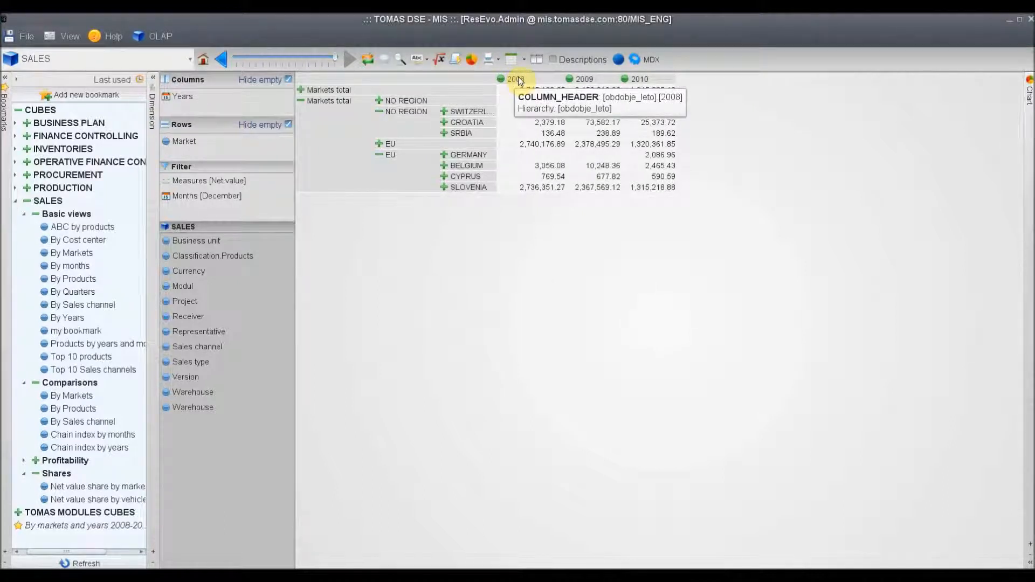
right_click(518, 78)
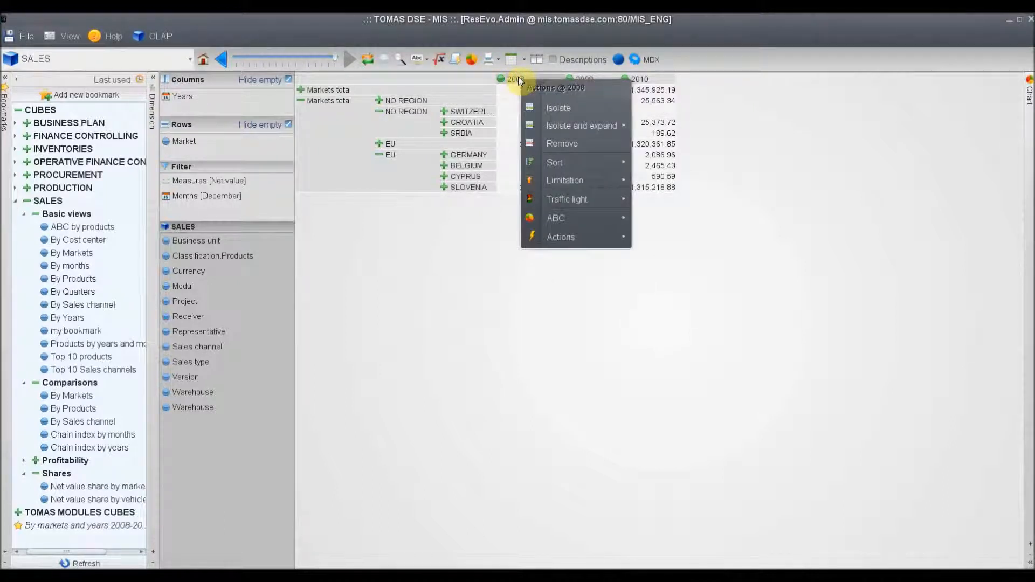
mouse_move(547, 161)
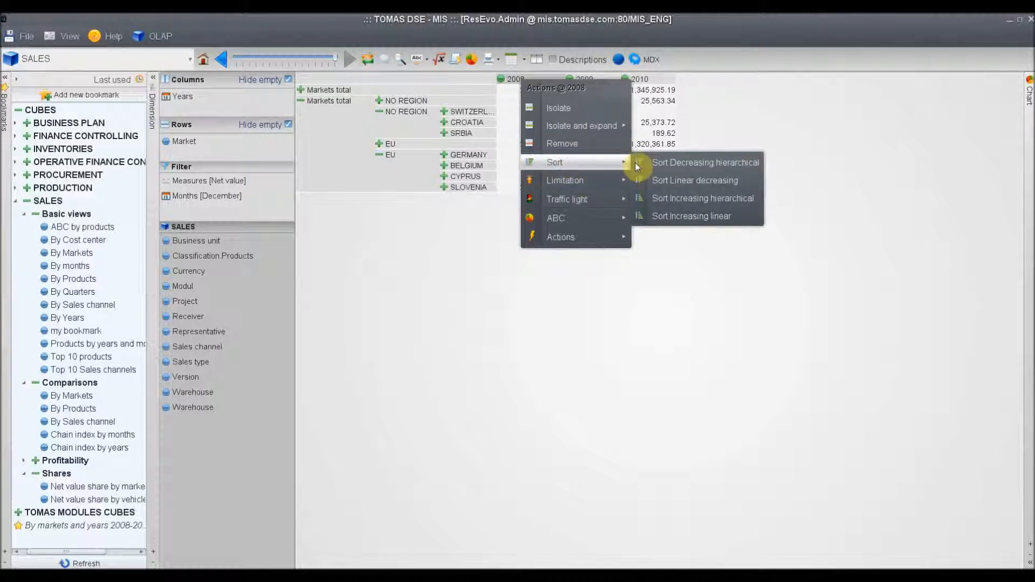
left_click(694, 217)
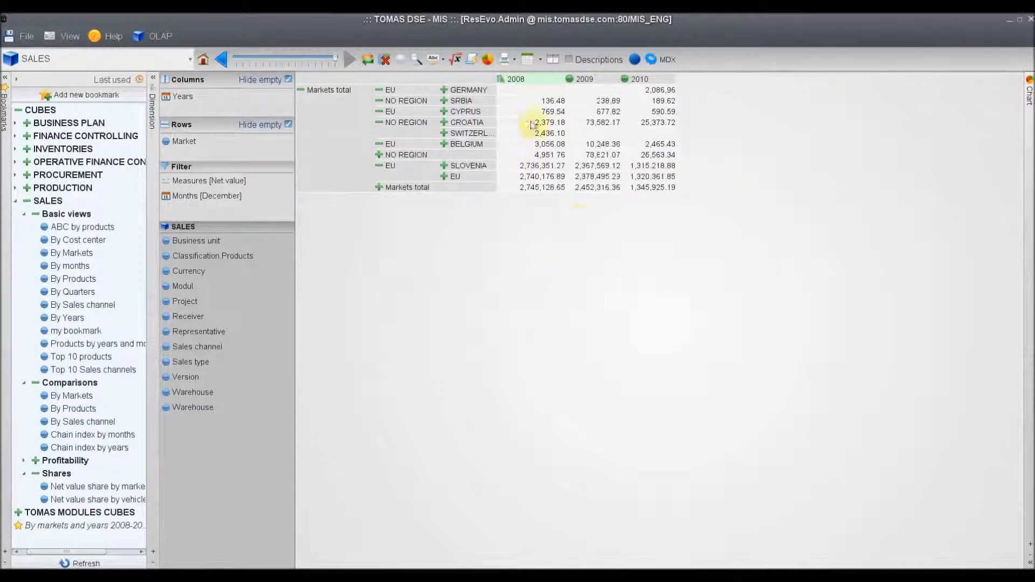
left_click(515, 79)
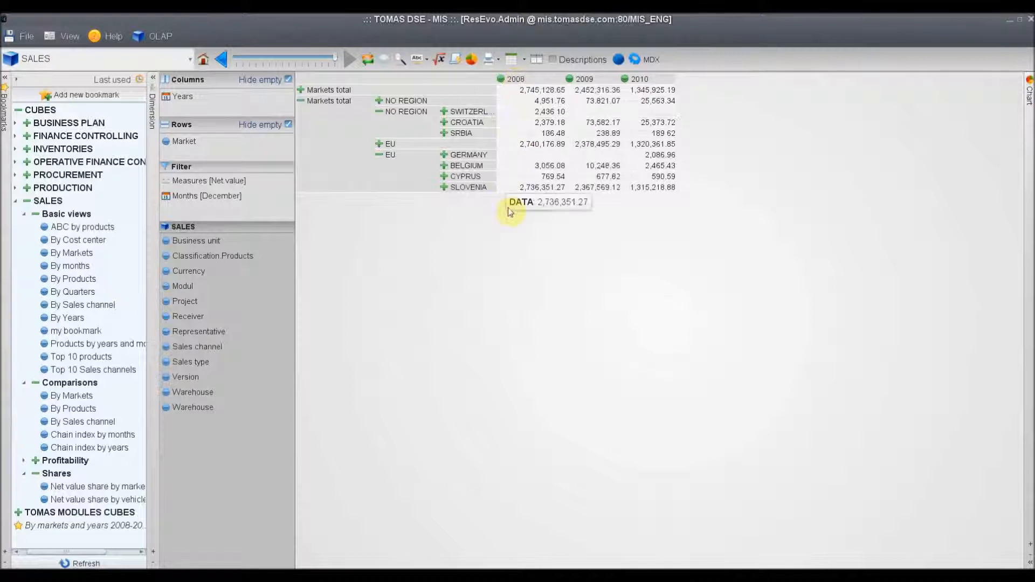
Expand Slovenia to its partners and apply a traffic light to the 2008 column with top bound 20000 and a higher bottom bound
left_click(466, 187)
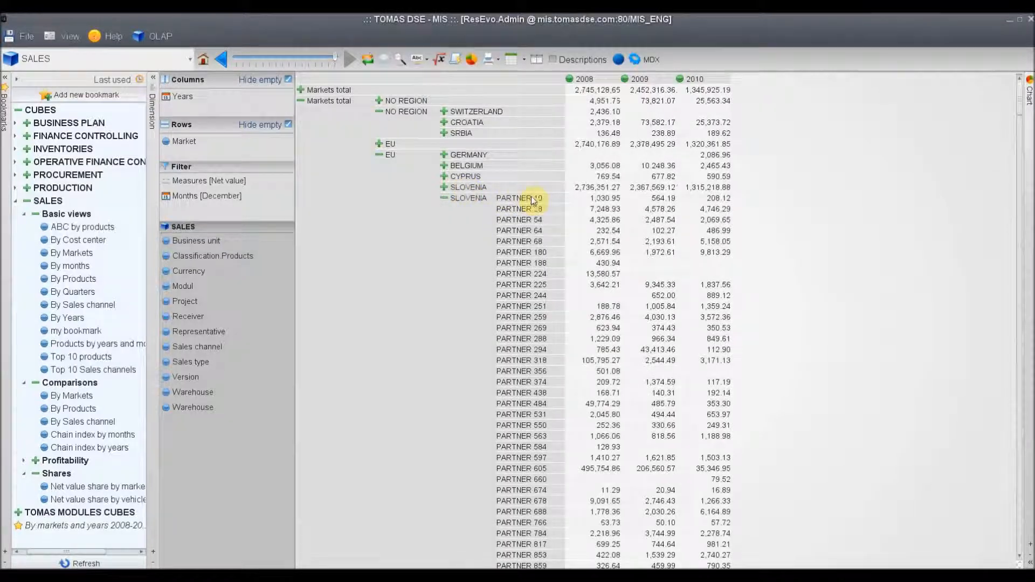
right_click(582, 82)
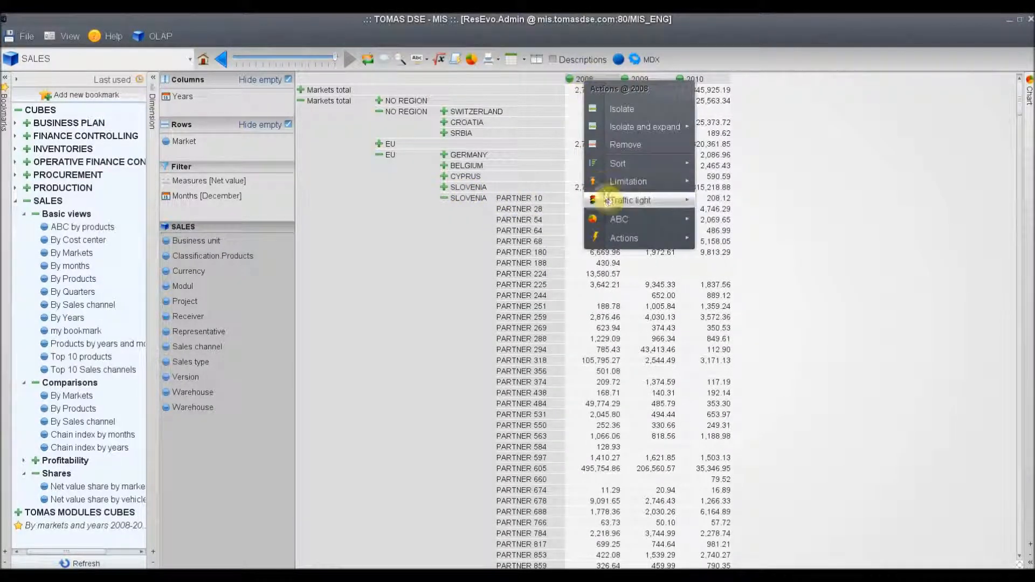
mouse_move(608, 201)
left_click(719, 203)
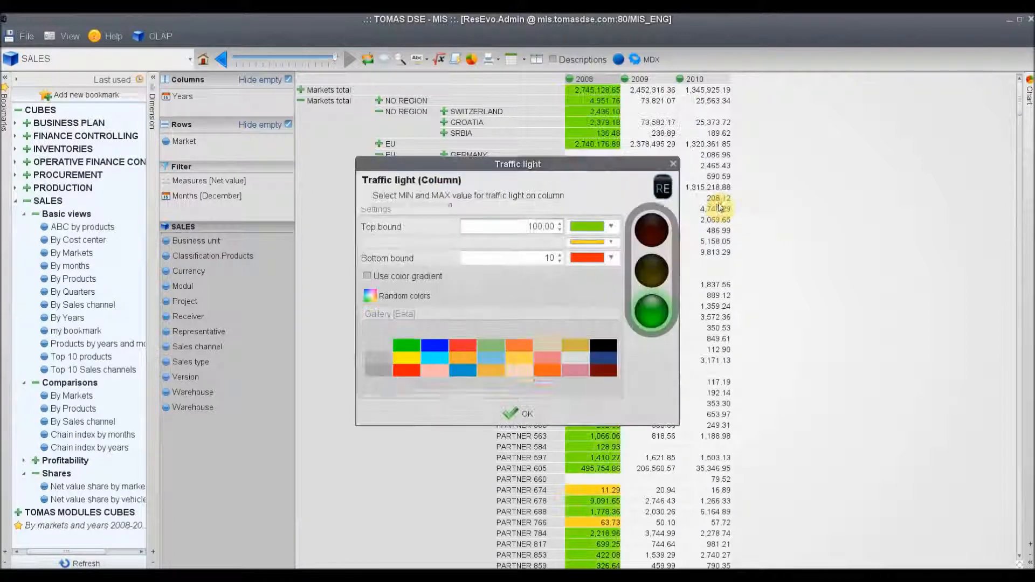
left_click_drag(527, 236, 546, 236)
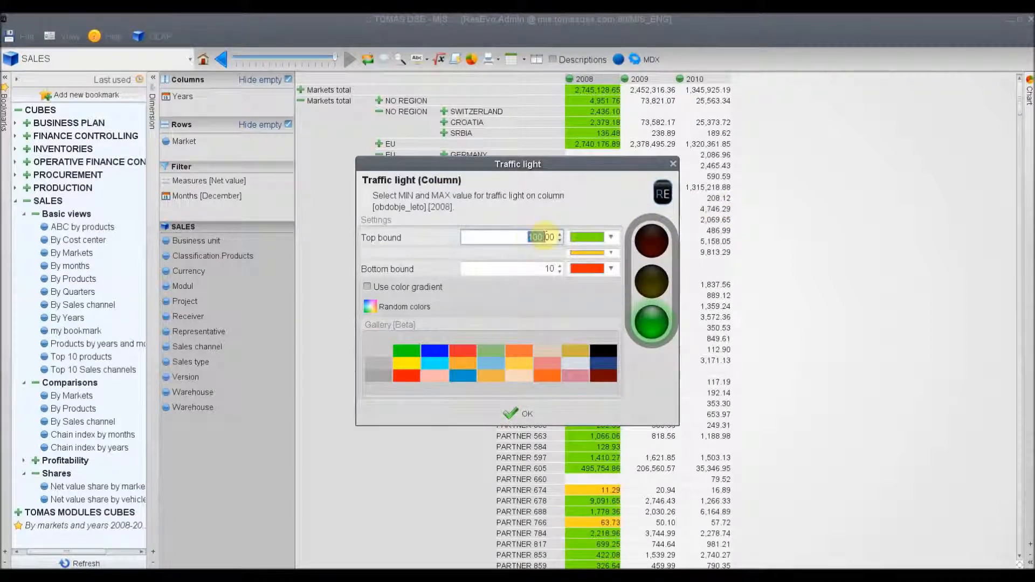
type("20000")
left_click_drag(532, 269, 559, 273)
type("5000")
left_click(519, 413)
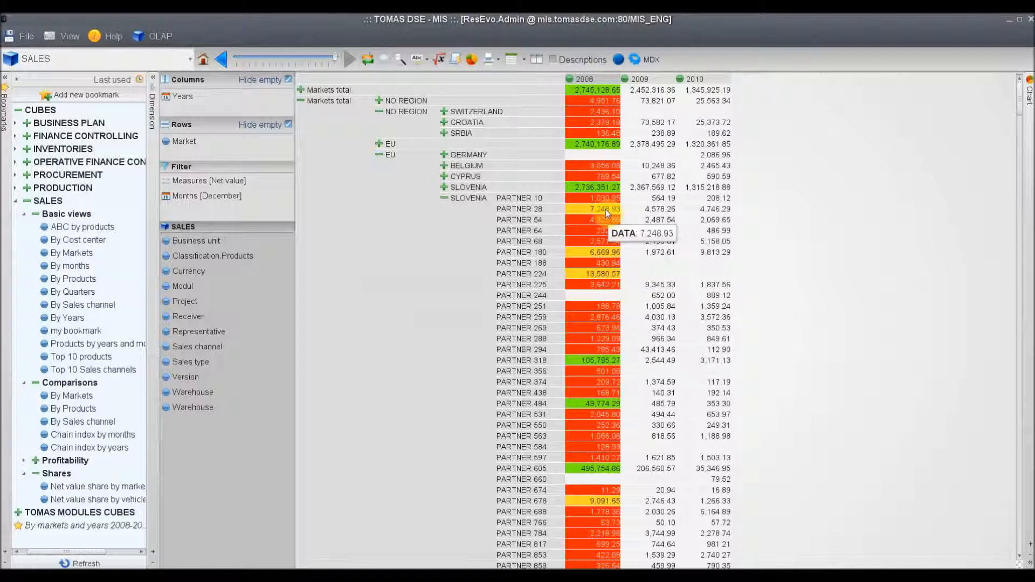
Remove the current traffic light from the 2008 column
right_click(585, 80)
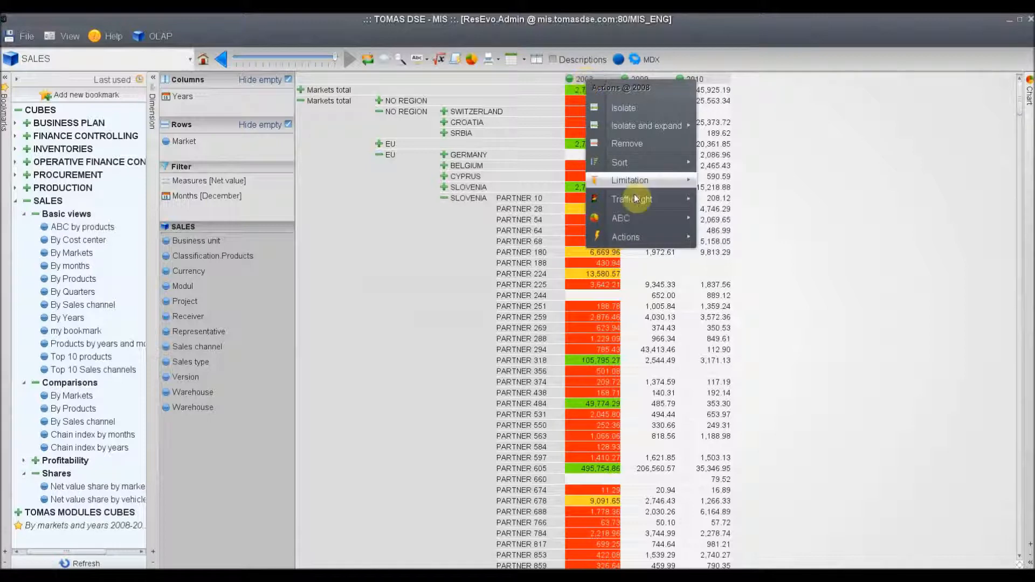
mouse_move(642, 205)
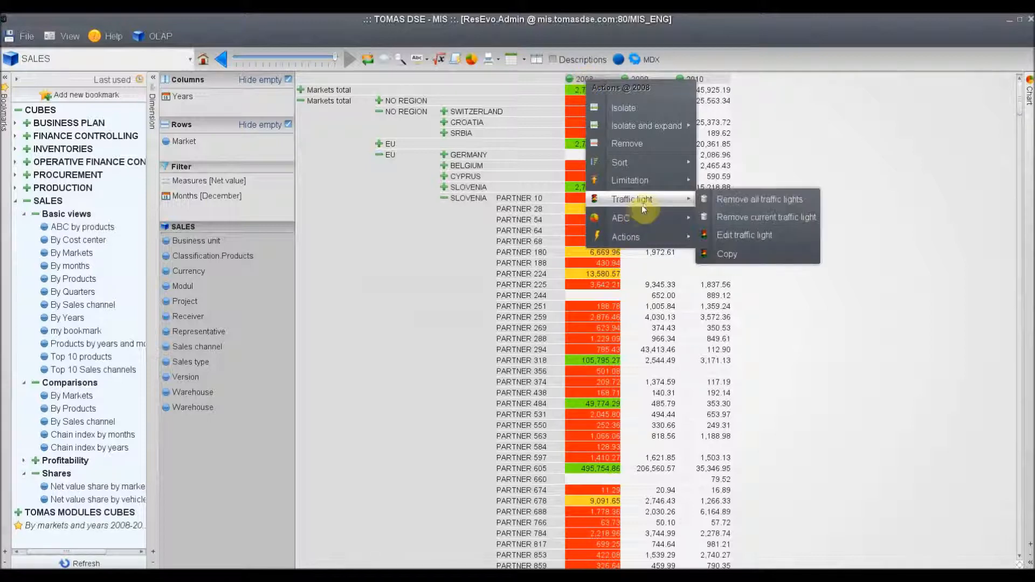
left_click(728, 218)
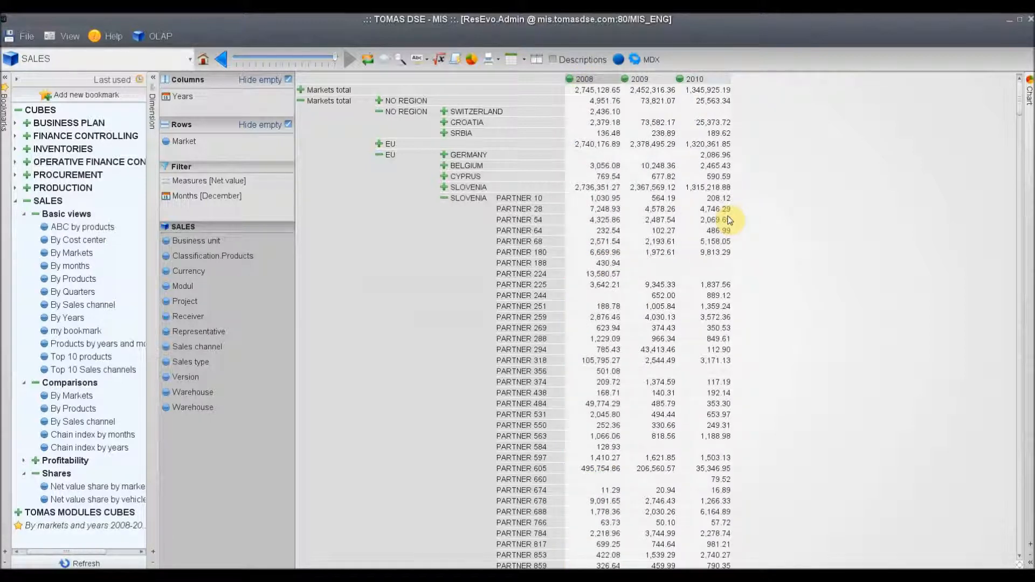
Apply an ABC analysis to the 2008 column with bounds of 80% for Group A and 10% for Group C
right_click(589, 81)
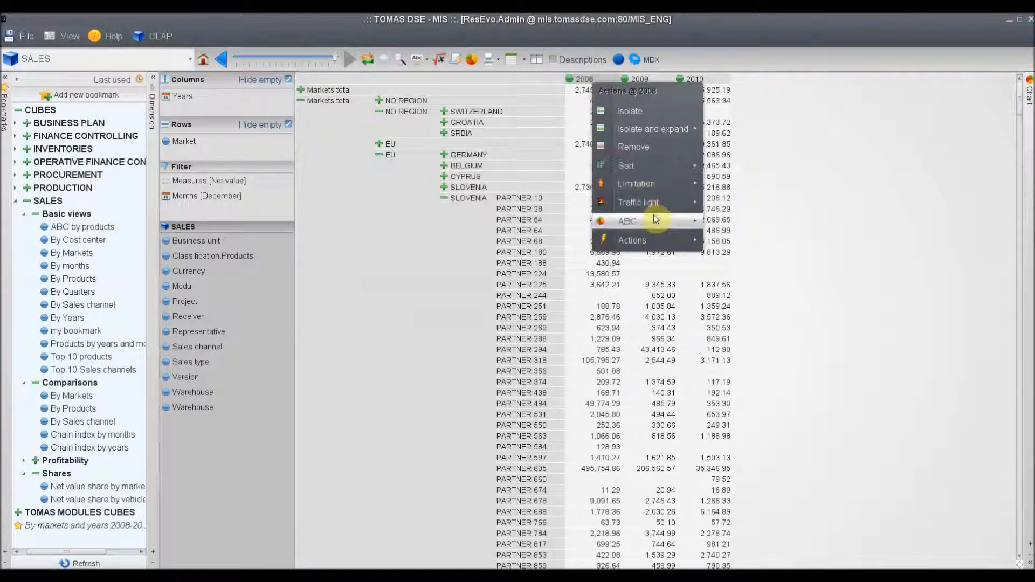
mouse_move(654, 220)
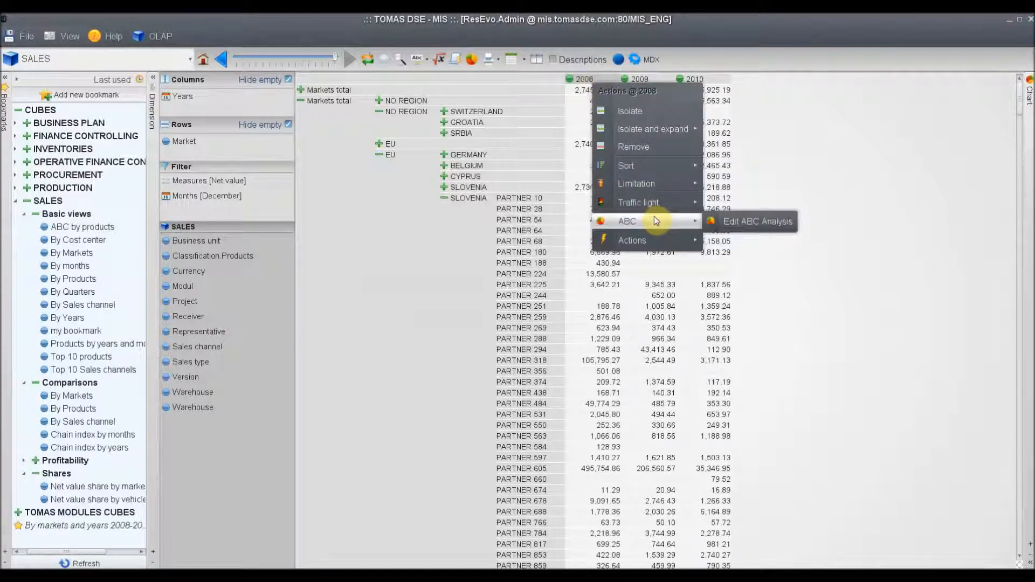
left_click(759, 227)
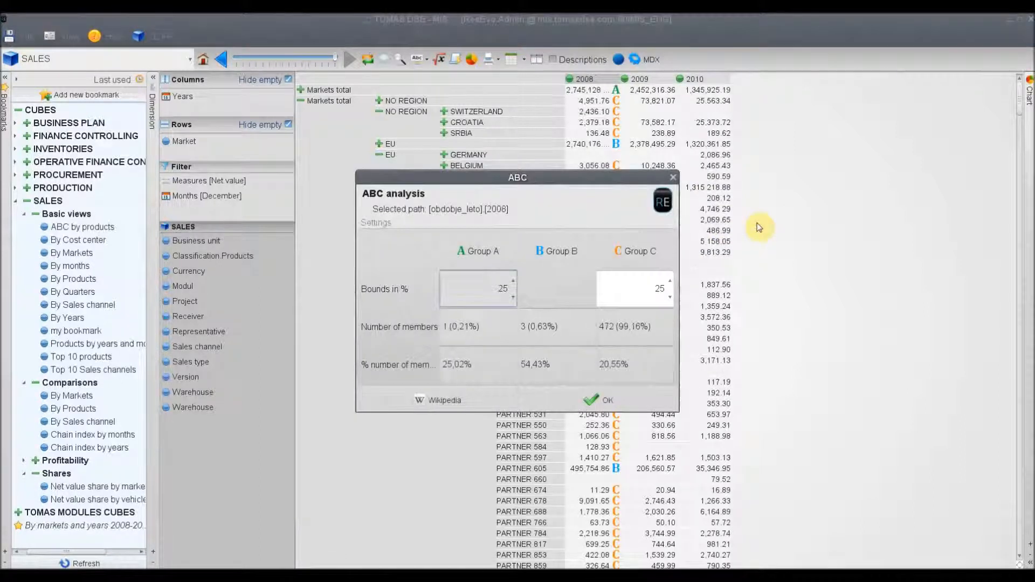
double_click(494, 287)
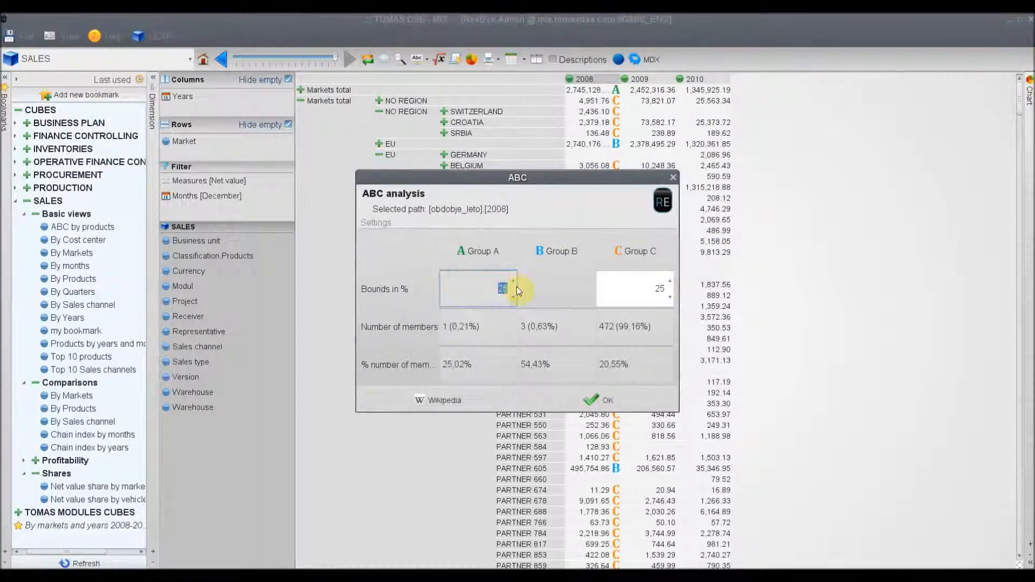
type("80")
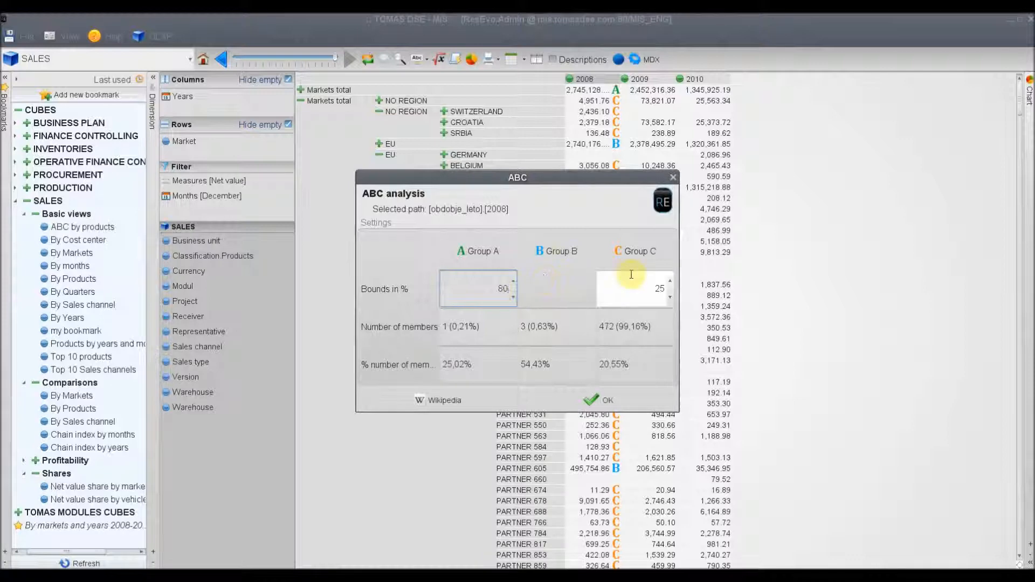
double_click(670, 288)
type("10")
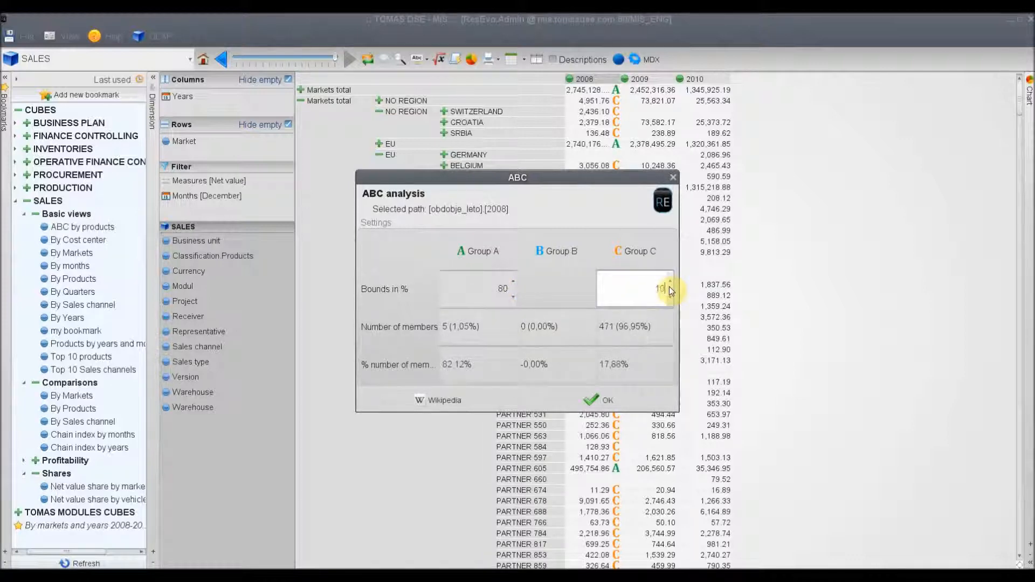
left_click(591, 399)
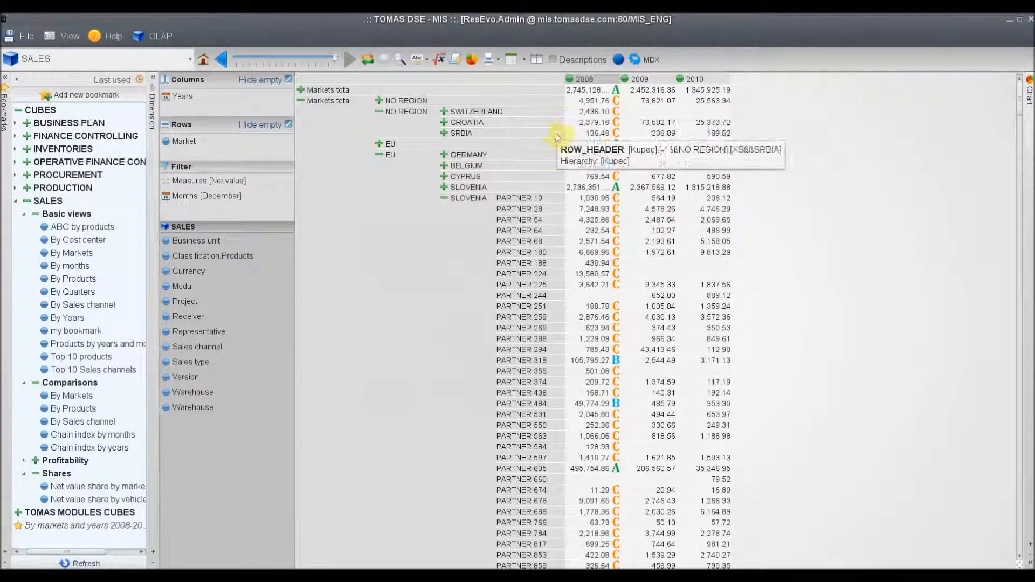
Remove the ABC analysis from the 2008 column
right_click(581, 82)
mouse_move(615, 220)
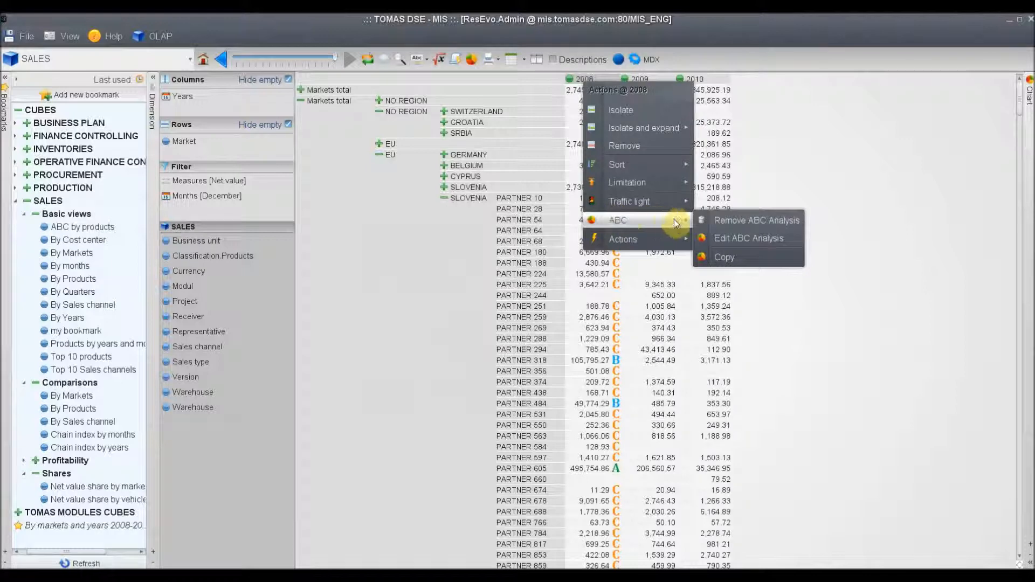
left_click(735, 226)
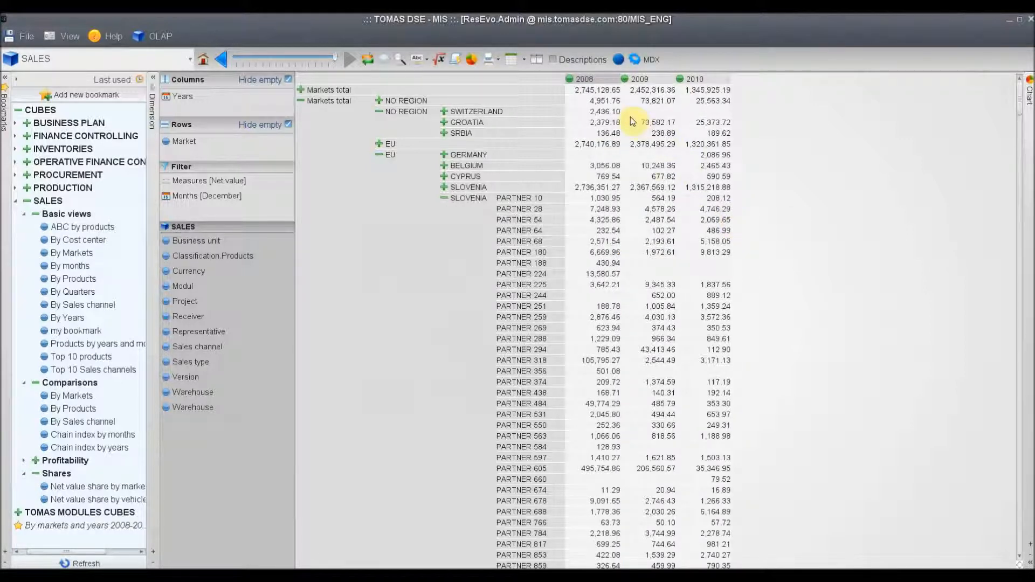
Try limiting the table to the top 5 rows by 2008 and remove that sort again
right_click(583, 84)
mouse_move(618, 189)
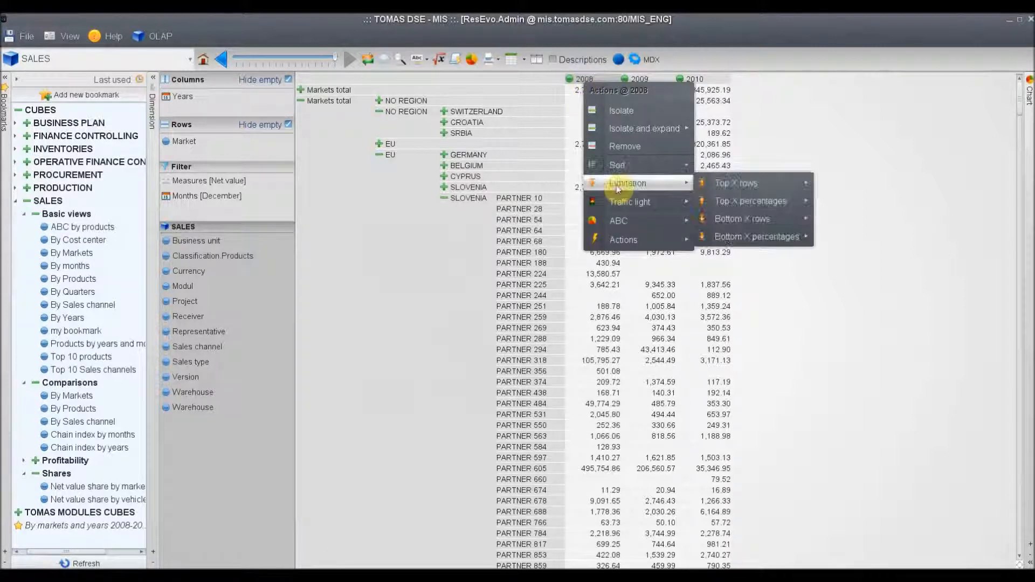
mouse_move(703, 184)
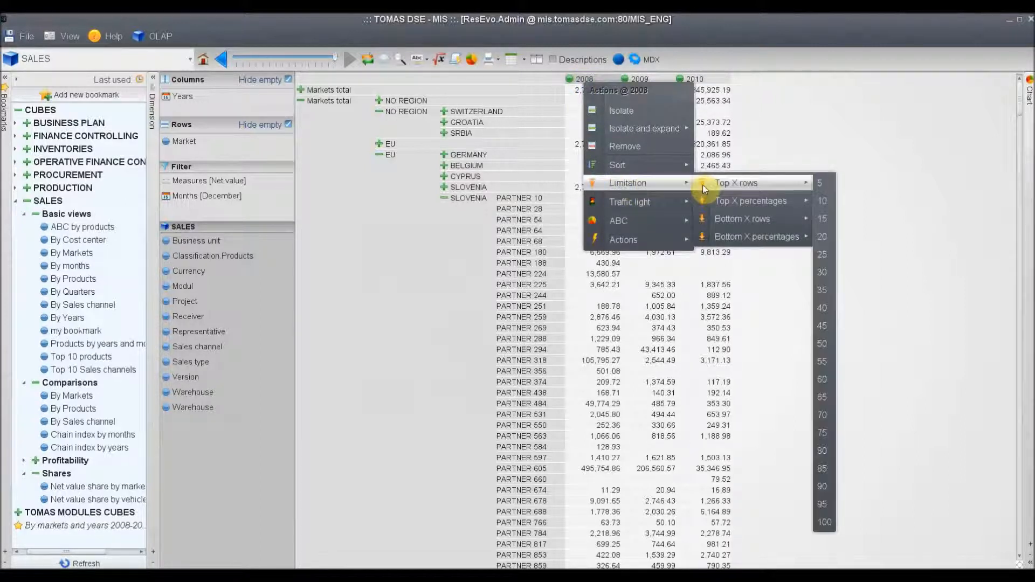
left_click(821, 185)
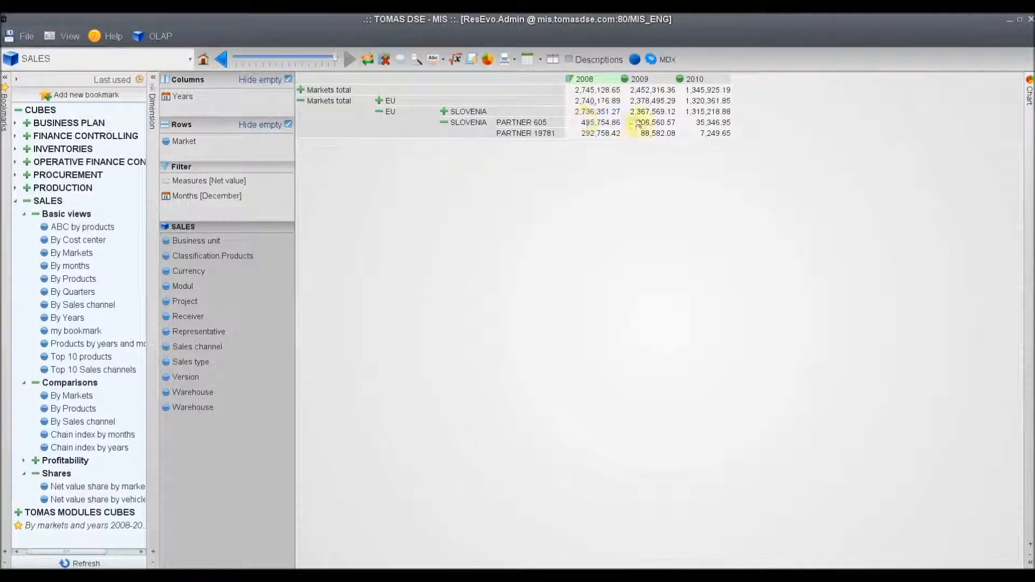
right_click(581, 82)
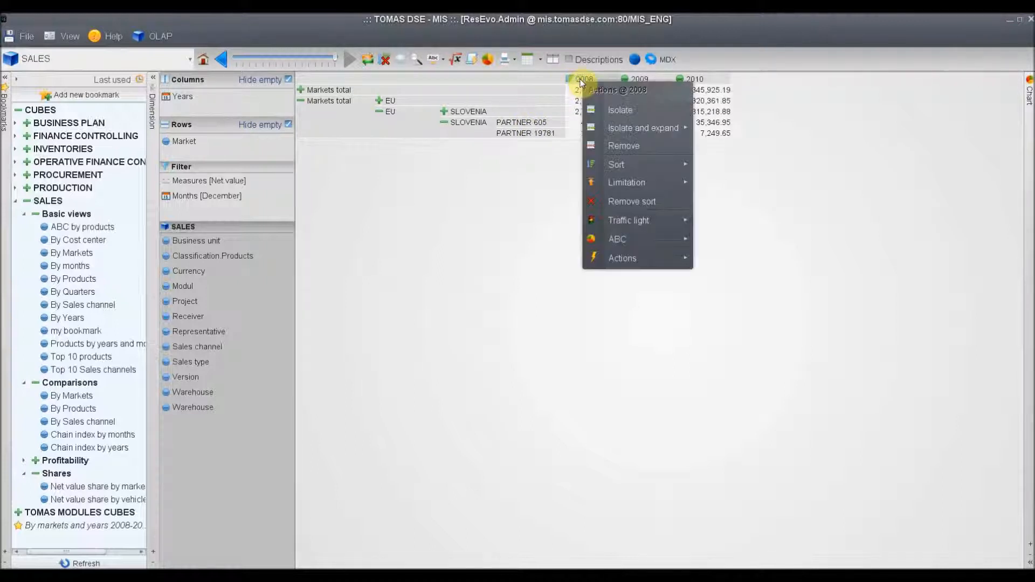
left_click(609, 201)
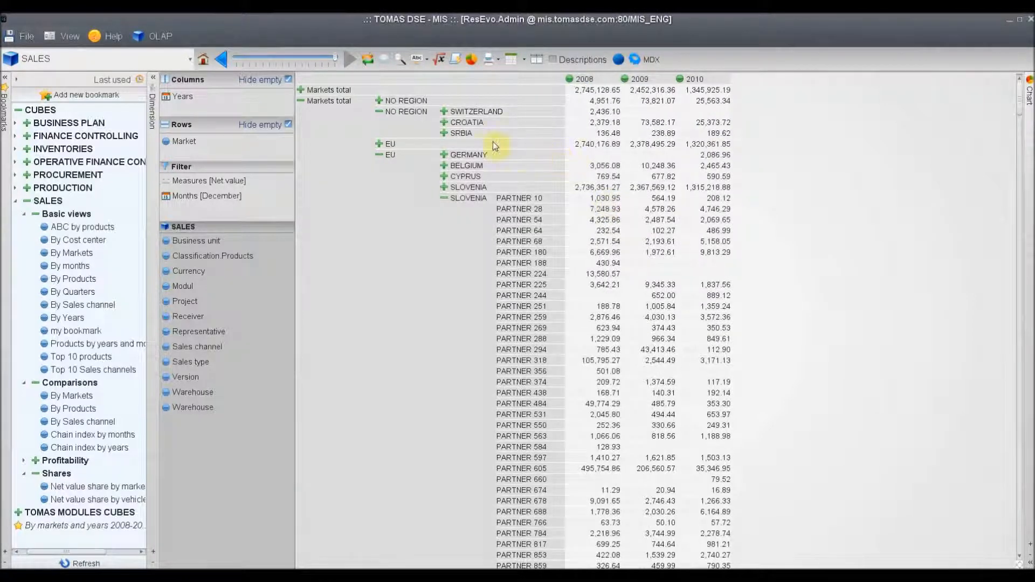
Isolate Germany in the market rows and go back to the previous view
right_click(469, 154)
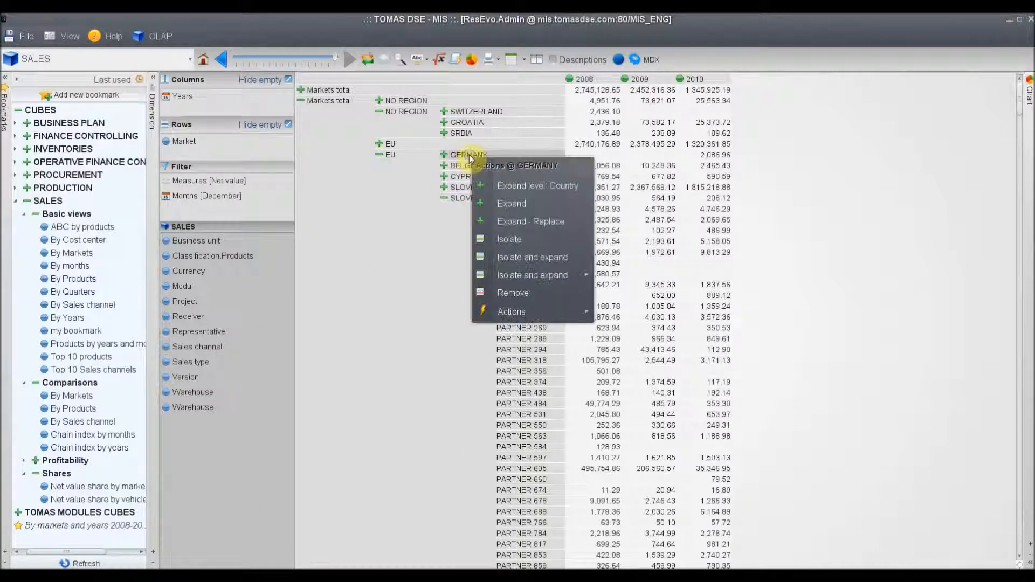
left_click(503, 240)
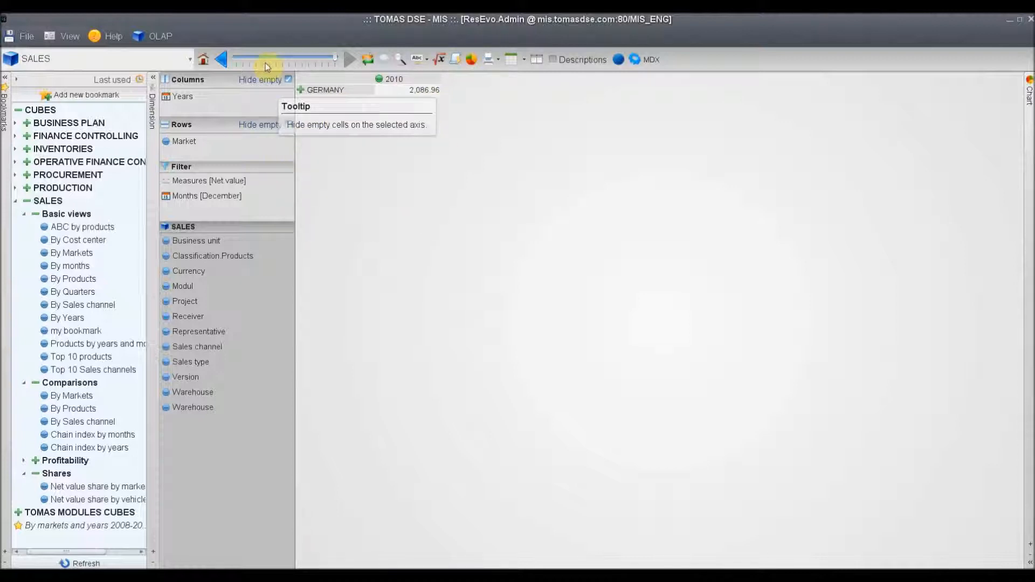
left_click(223, 58)
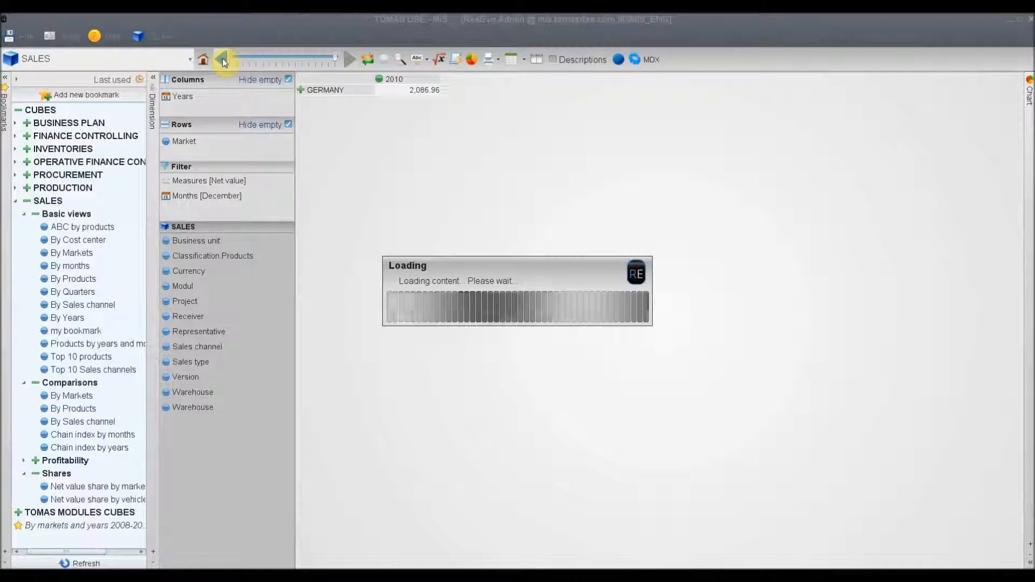
Mark all table values greater than 20000, then close the marking
left_click(399, 60)
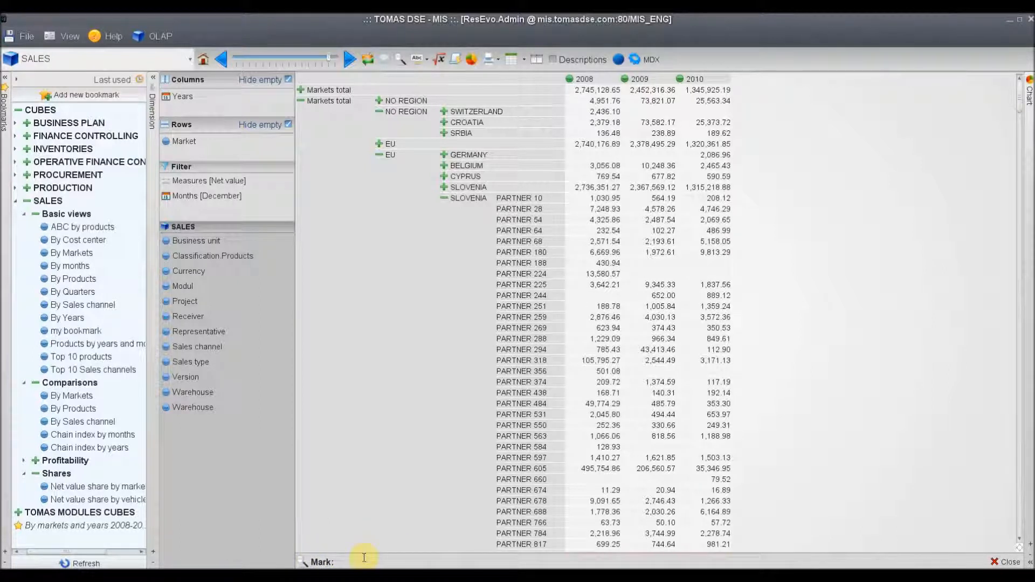
type(">1")
type("0000")
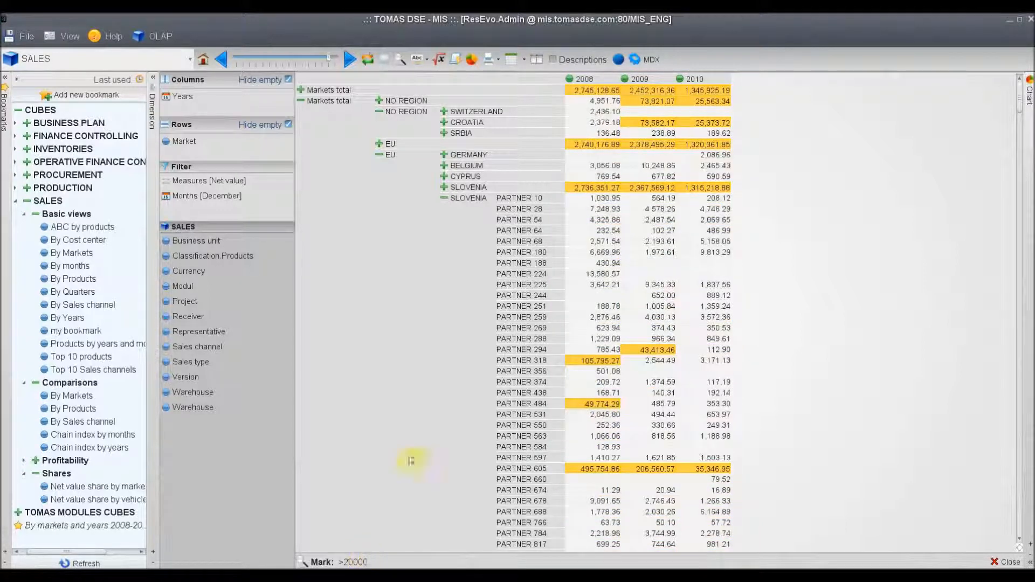
mouse_move(692, 129)
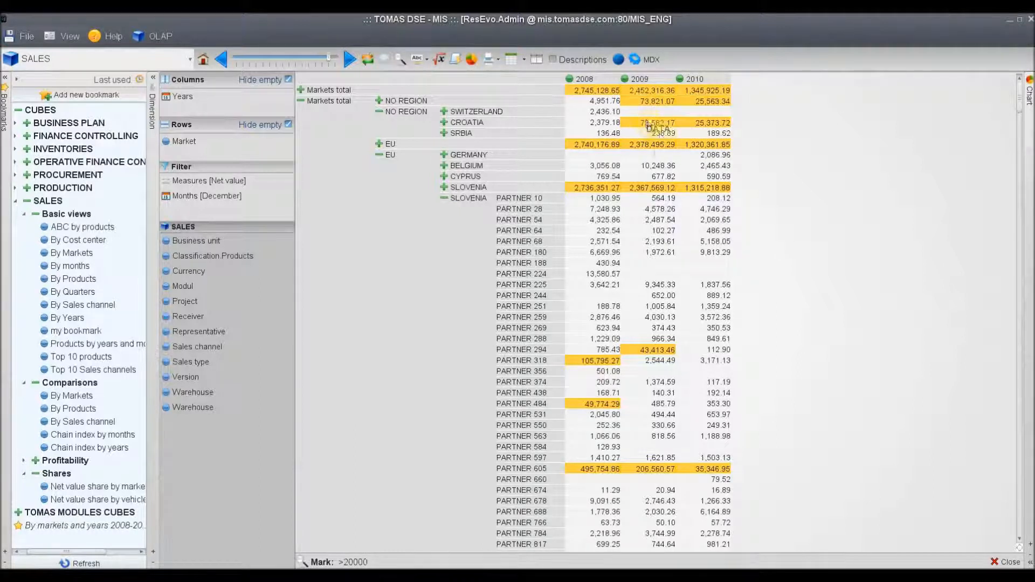
mouse_move(662, 137)
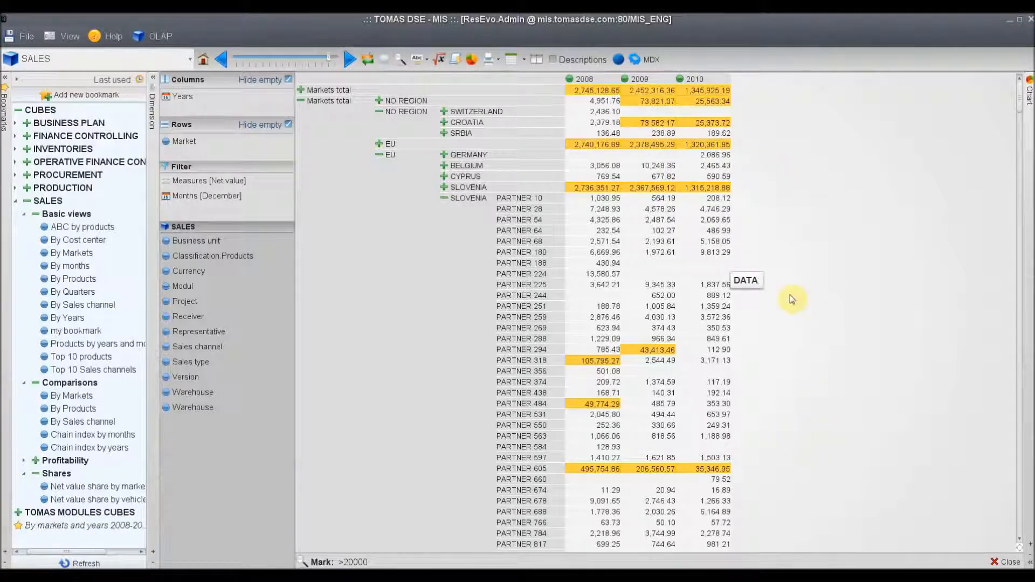
left_click(1006, 562)
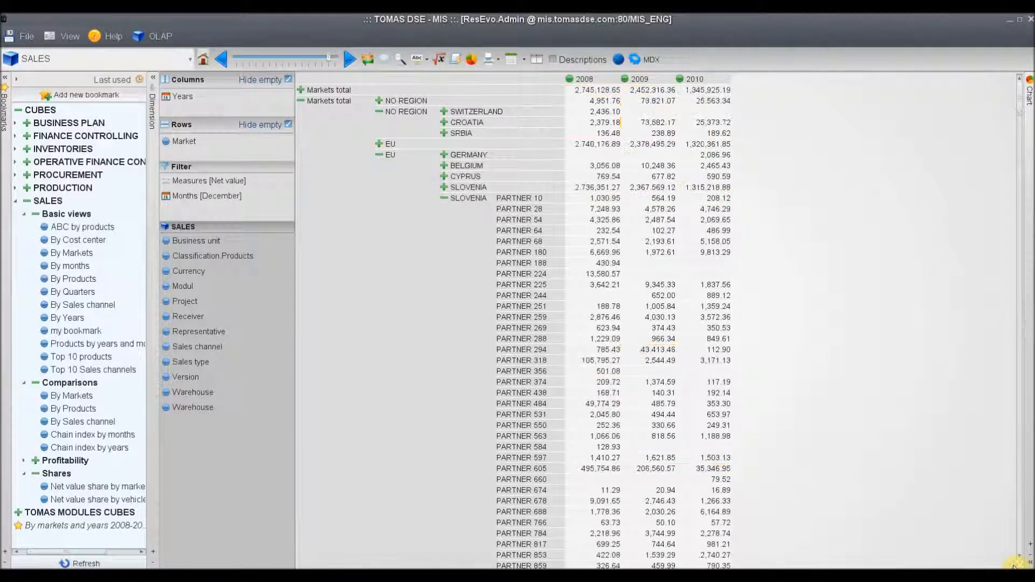
Open the decomposition tree for the EU value of 2008 and drill down its net value by Sales channel
right_click(584, 143)
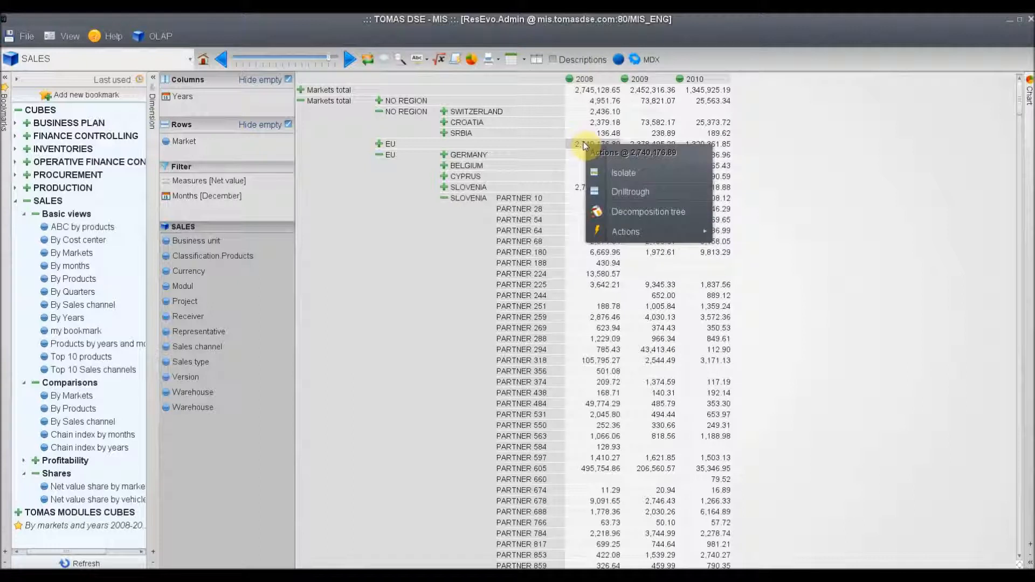
left_click(616, 213)
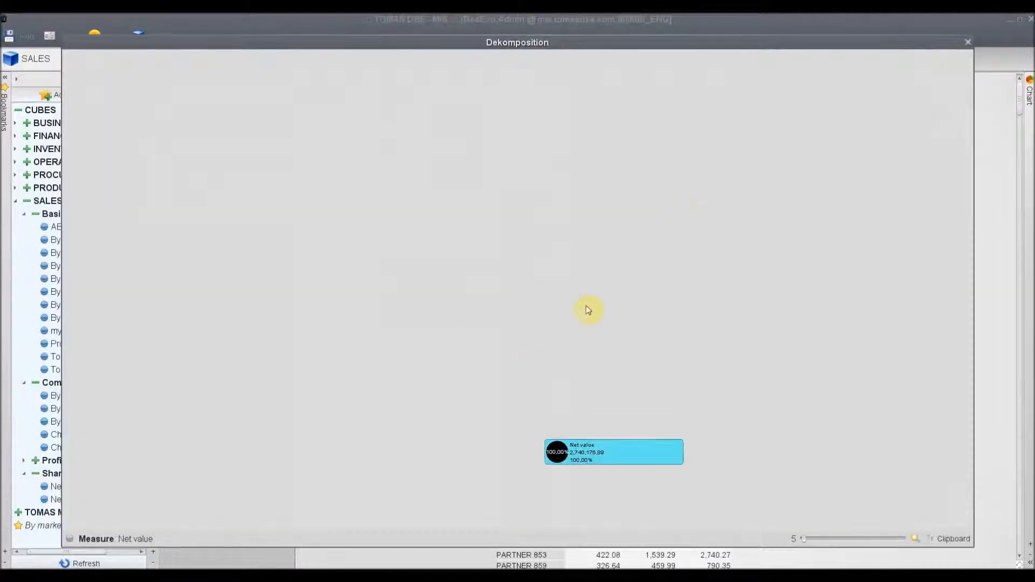
right_click(574, 452)
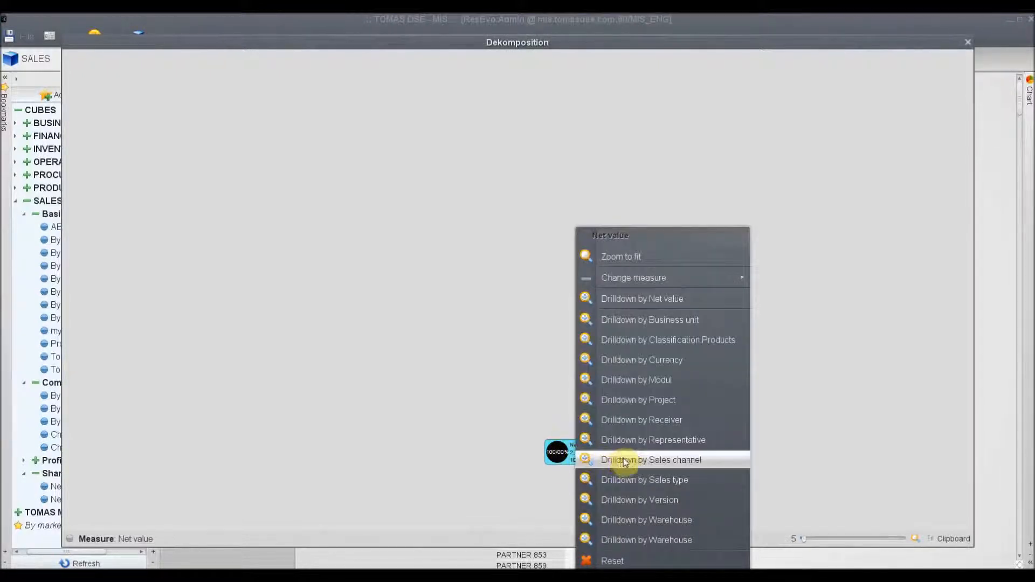
left_click(668, 461)
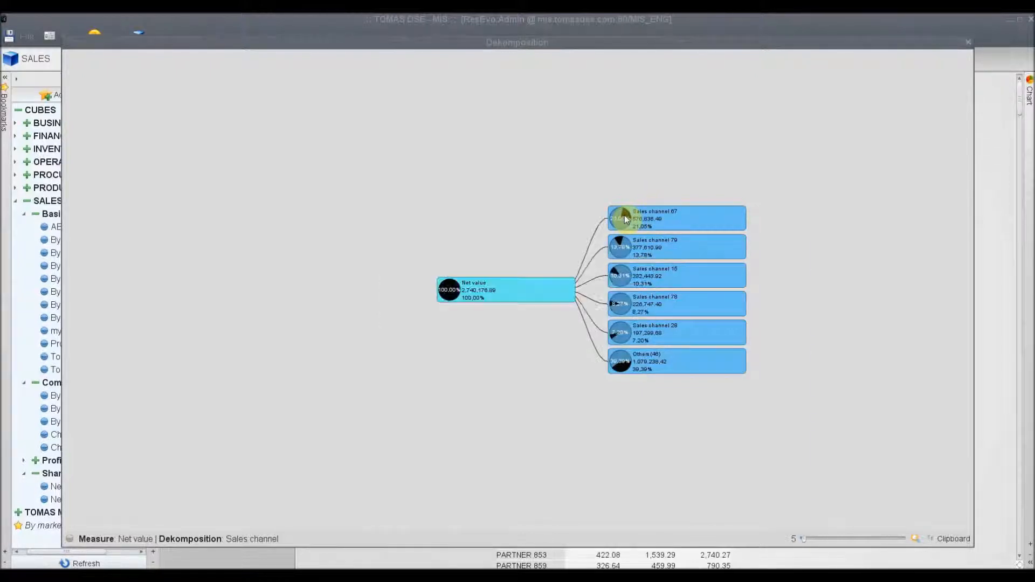
Drill down Sales channel 67 by Classification.Products and CL L1 21 by Warehouse, fit the tree to the window and close it
right_click(624, 217)
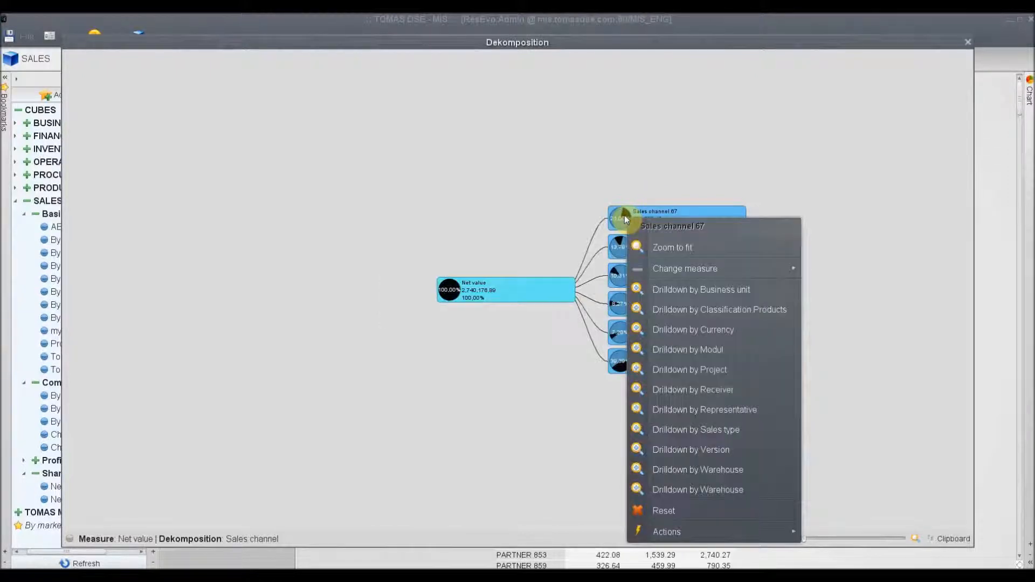
left_click(665, 312)
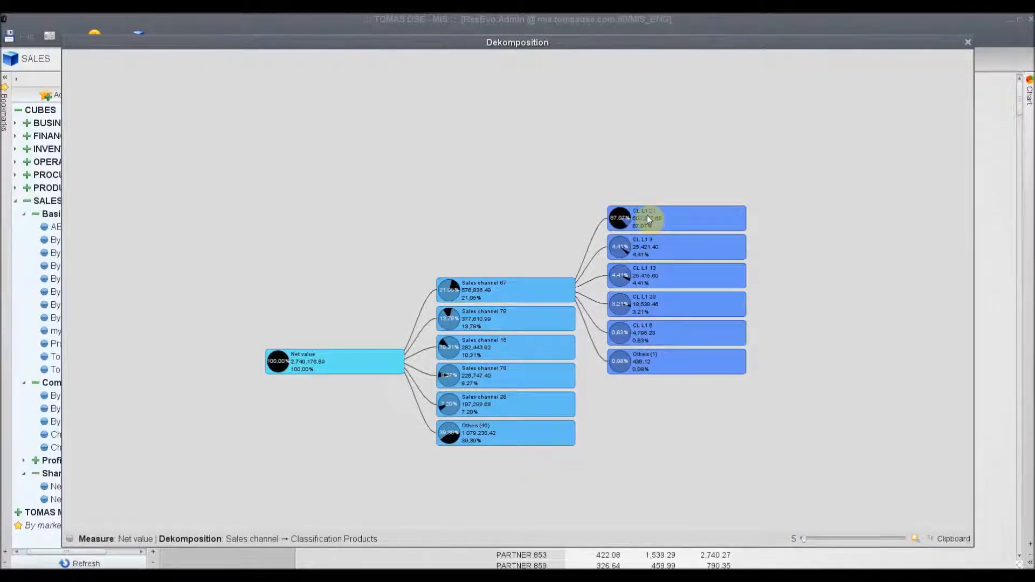
right_click(633, 218)
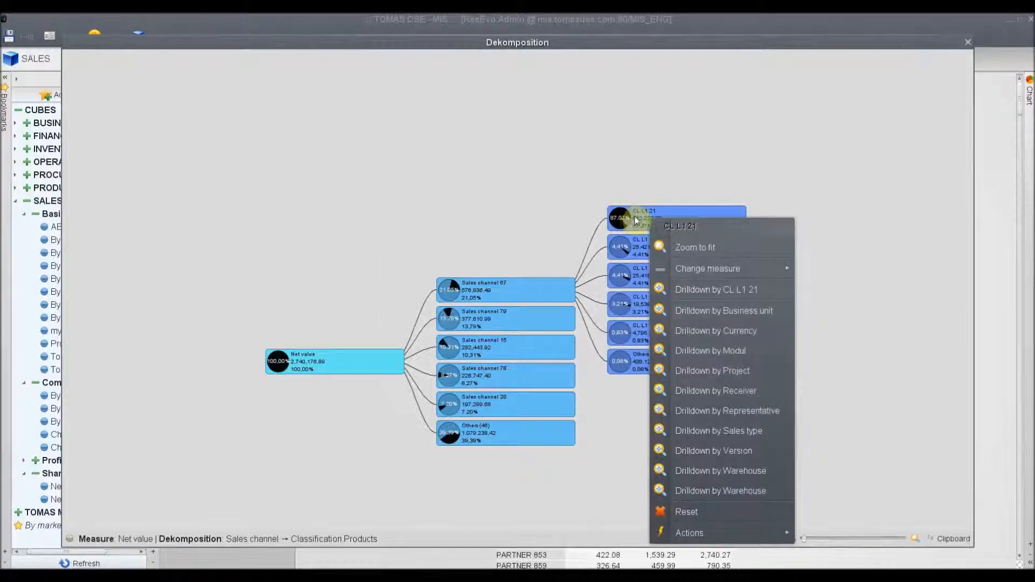
left_click(738, 470)
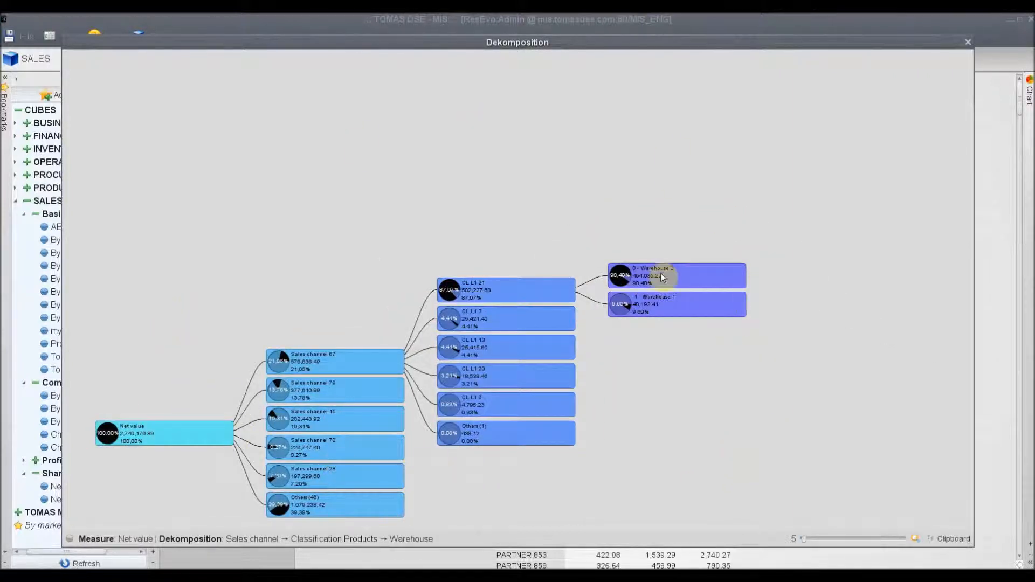
left_click(917, 541)
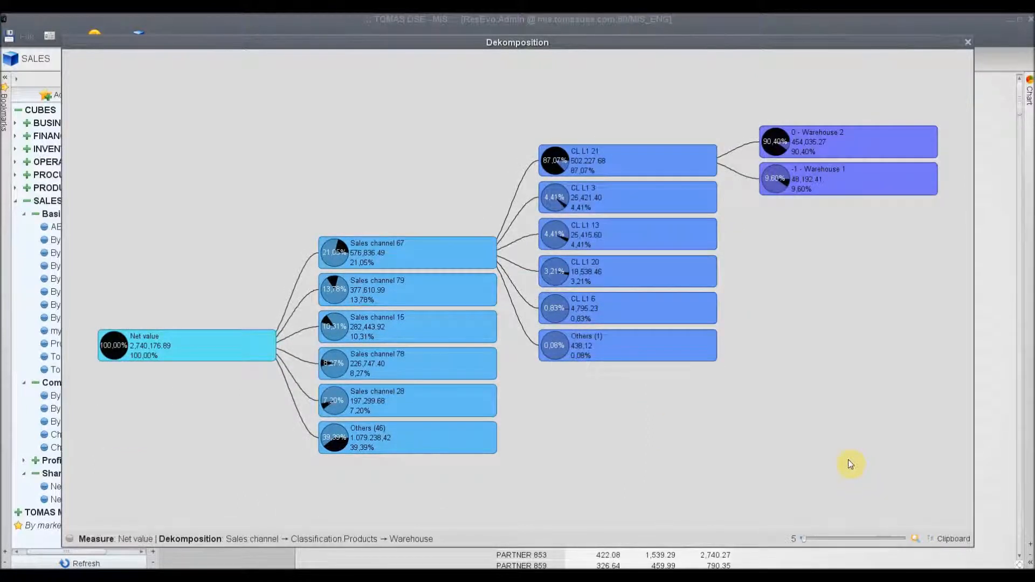
left_click(966, 43)
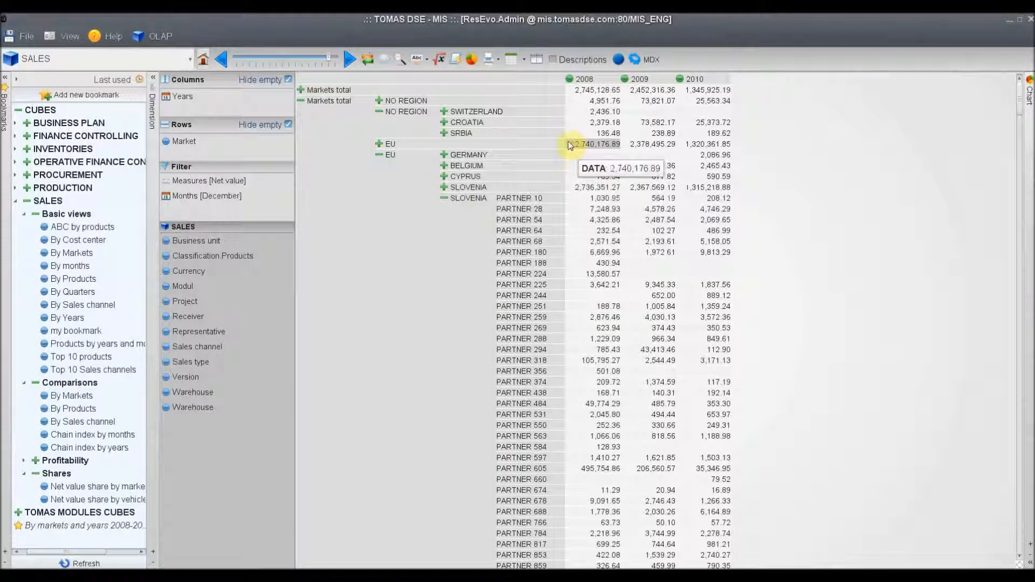
View the drillthrough records behind the EU value of 2008 and close them
right_click(605, 149)
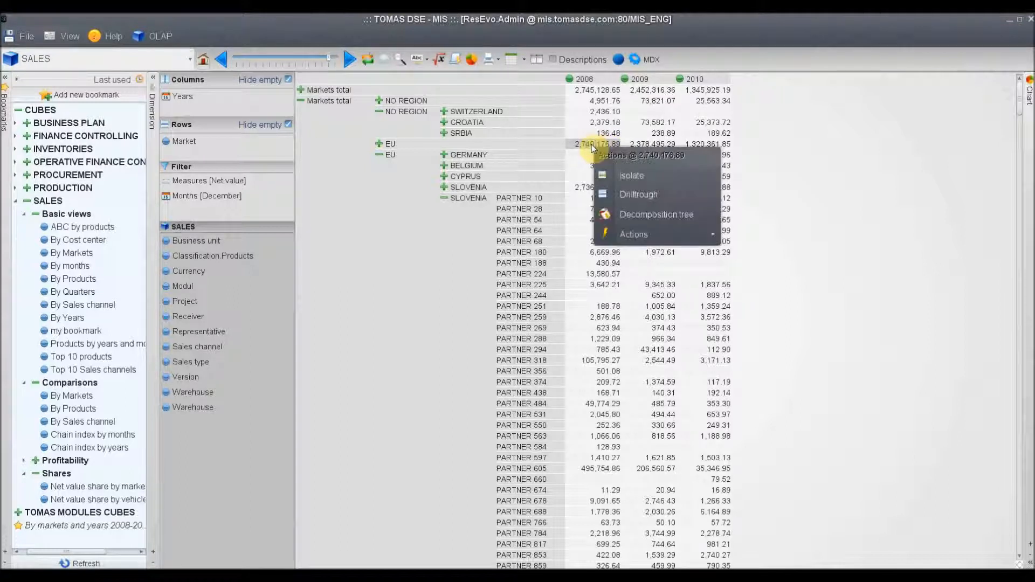
left_click(627, 195)
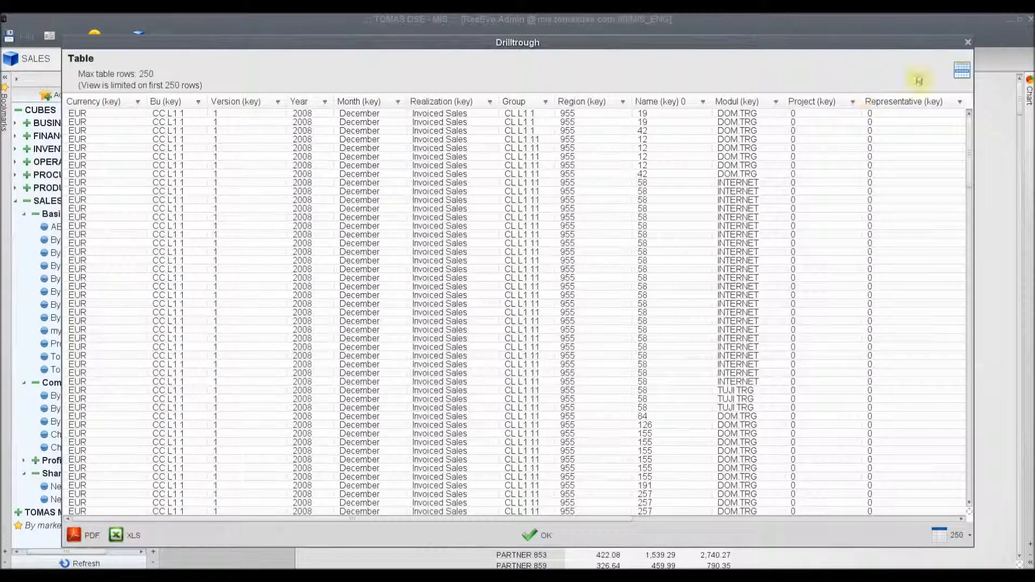
left_click(967, 43)
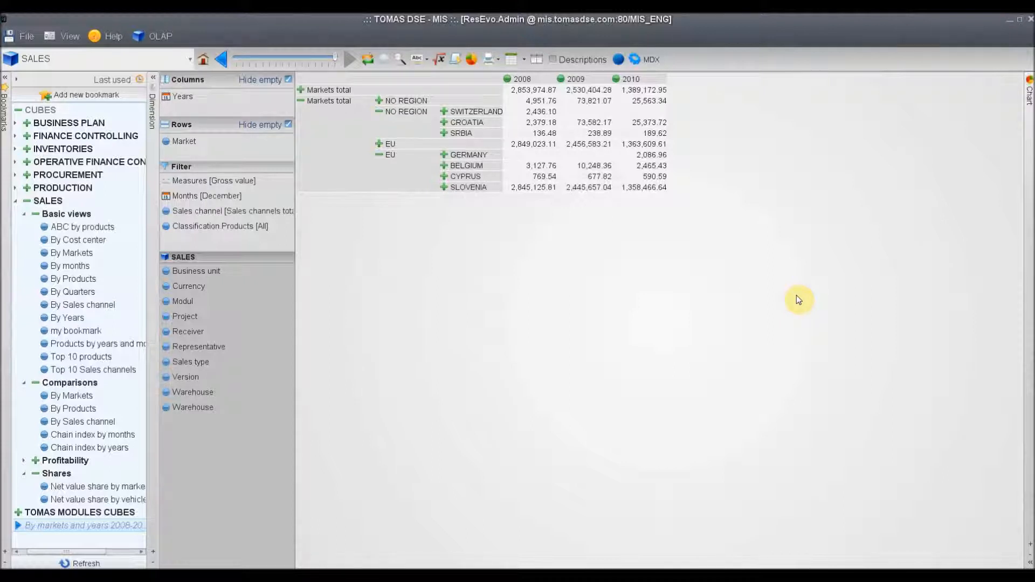
Exclude 2010 from the Years members in the columns, keeping 2008 and 2009
double_click(180, 96)
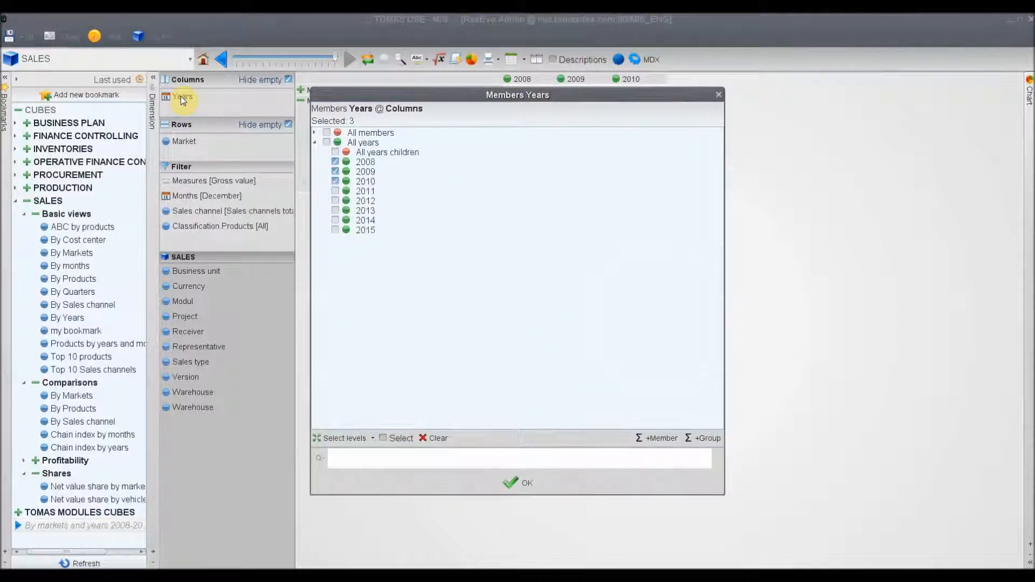
left_click(335, 182)
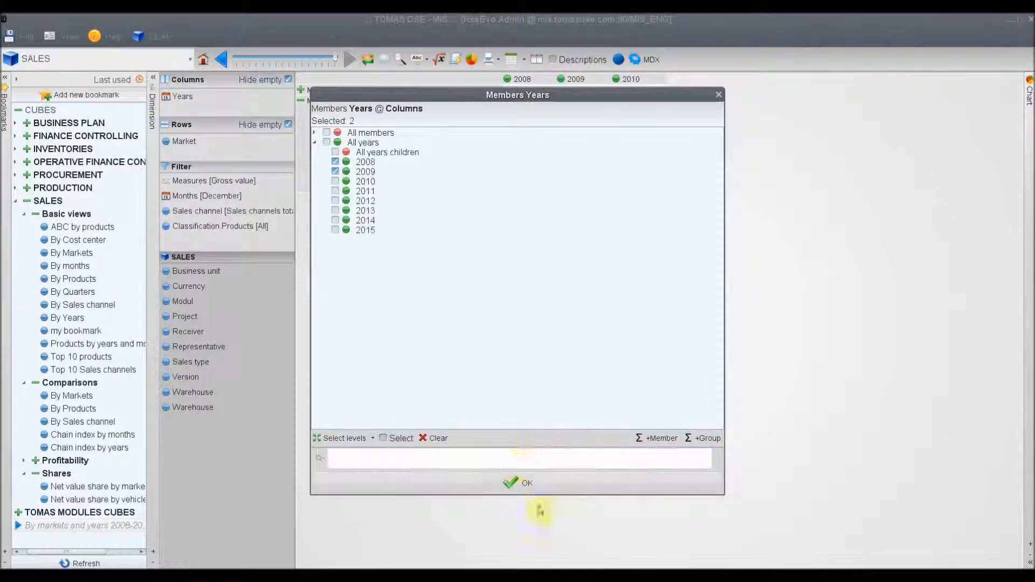
left_click(515, 488)
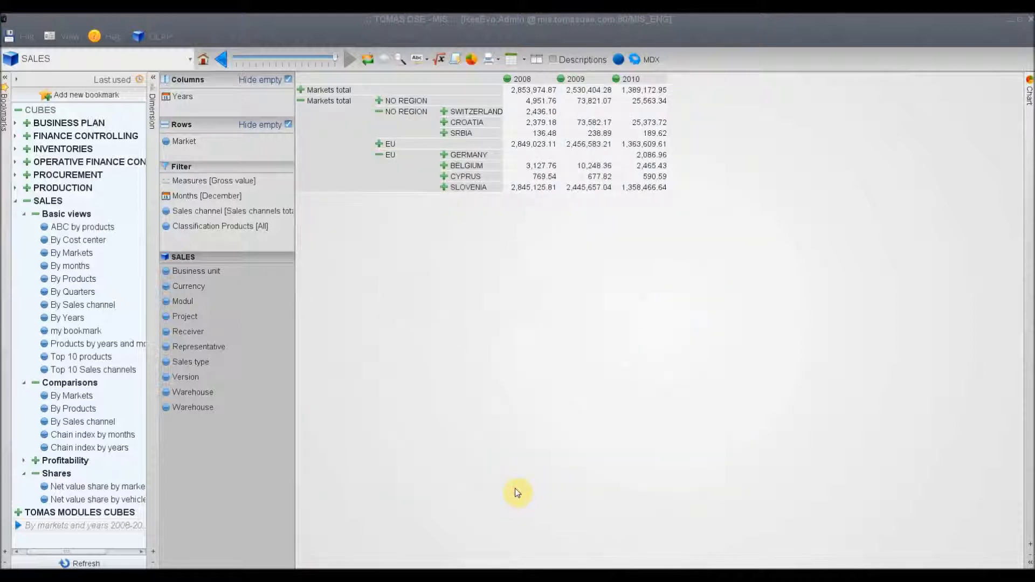
Add the Sum aggregation to the markets table
left_click(440, 60)
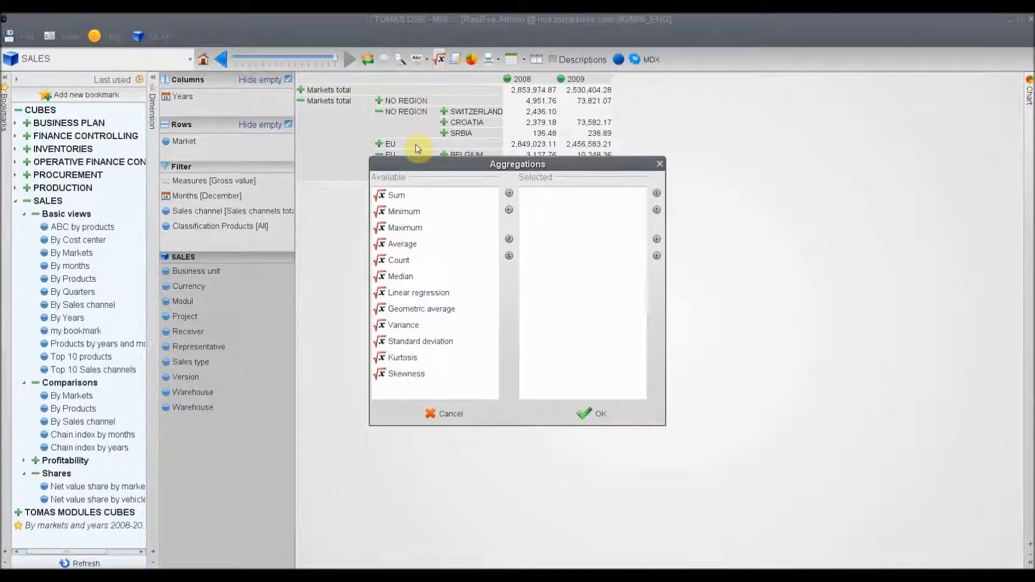
left_click(398, 196)
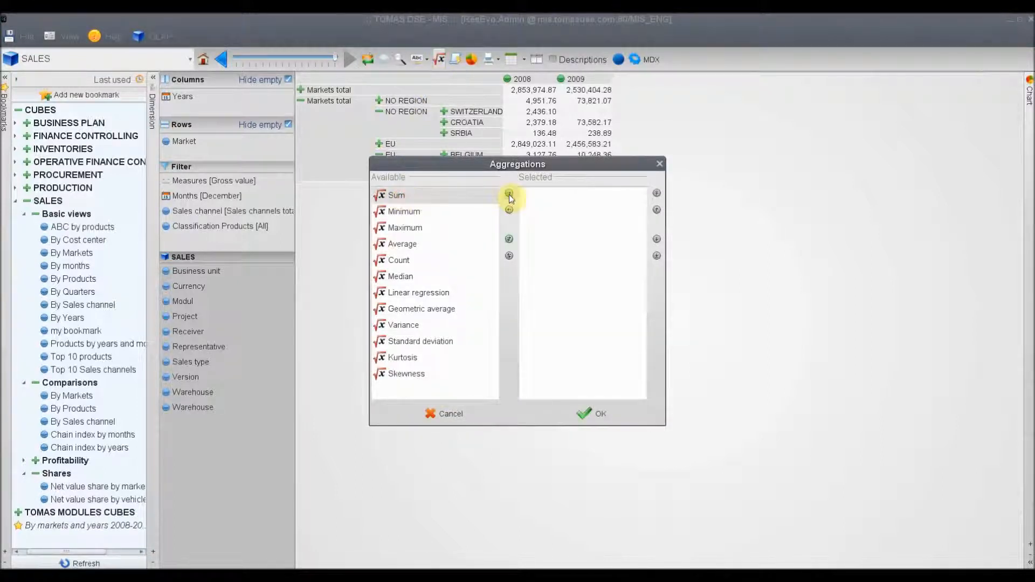
left_click(509, 193)
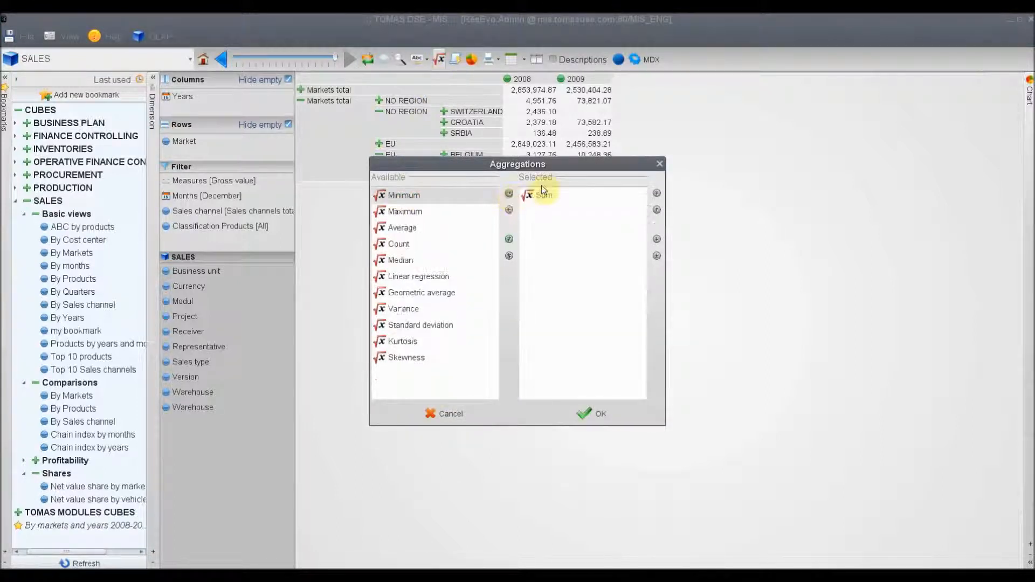
left_click(597, 415)
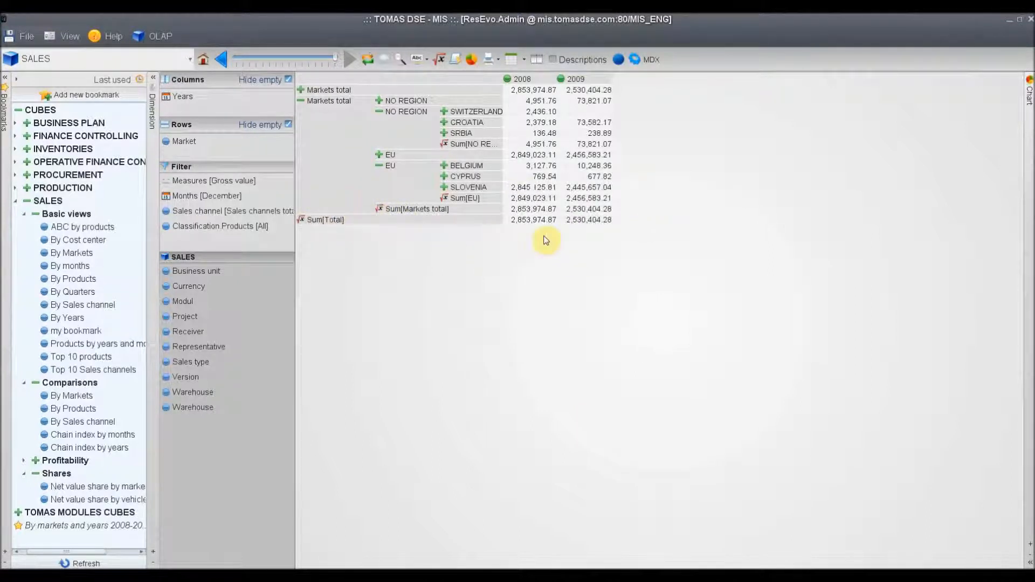
Remove the Sum aggregation from the markets table
left_click(438, 61)
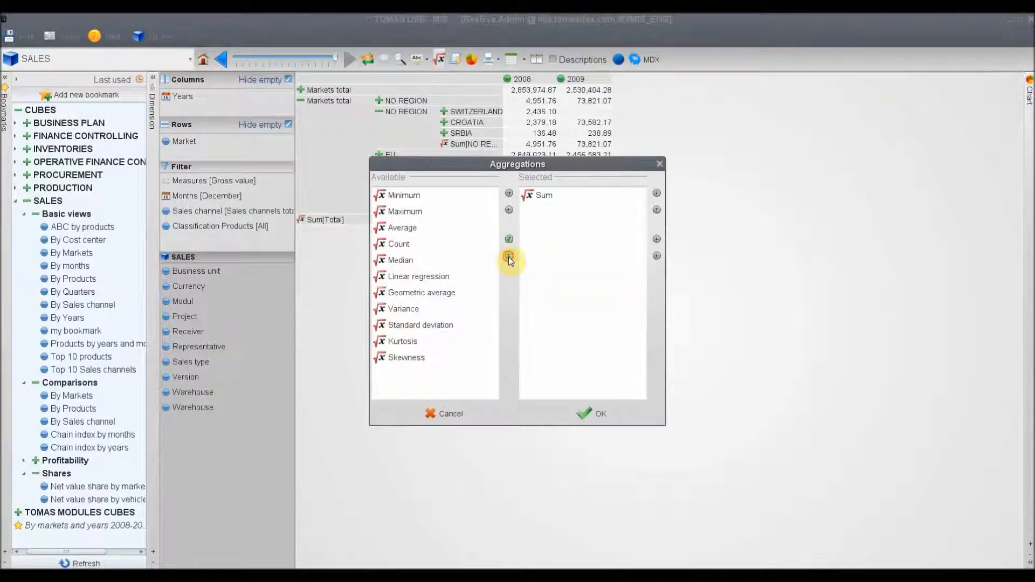
left_click(508, 256)
left_click(592, 414)
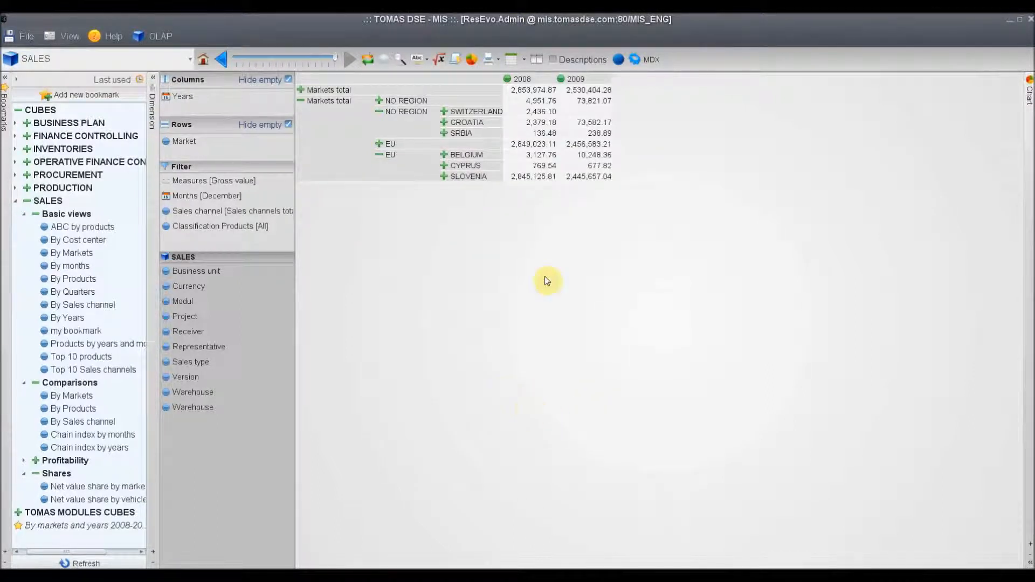
Add an additional Index column based on the 2009 column
right_click(575, 82)
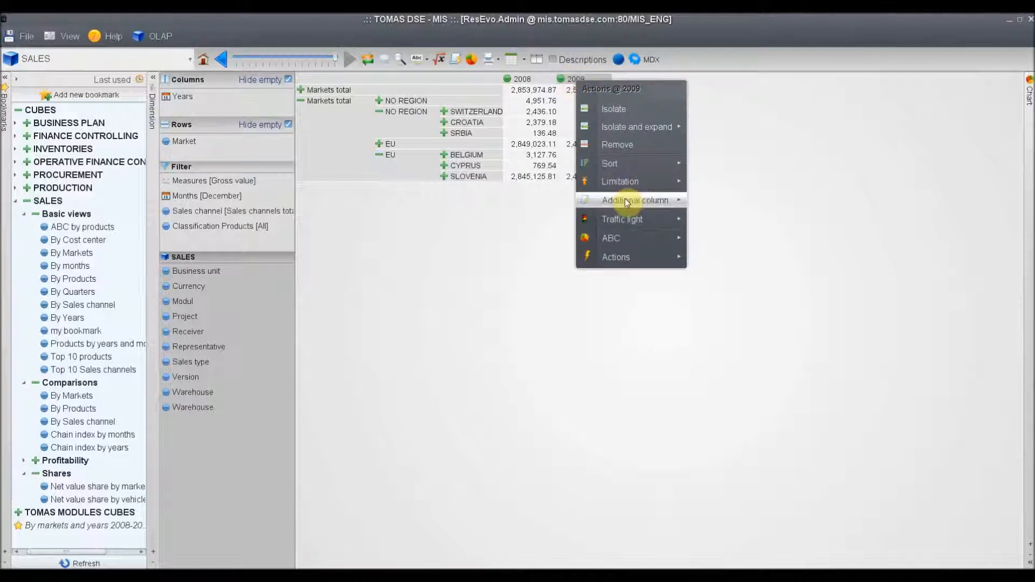
mouse_move(627, 202)
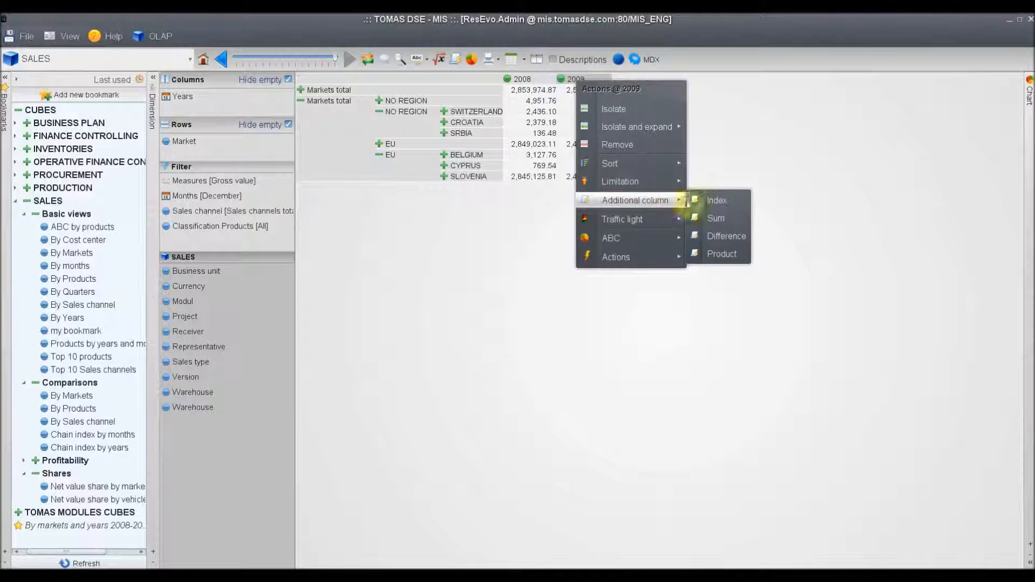
left_click(712, 201)
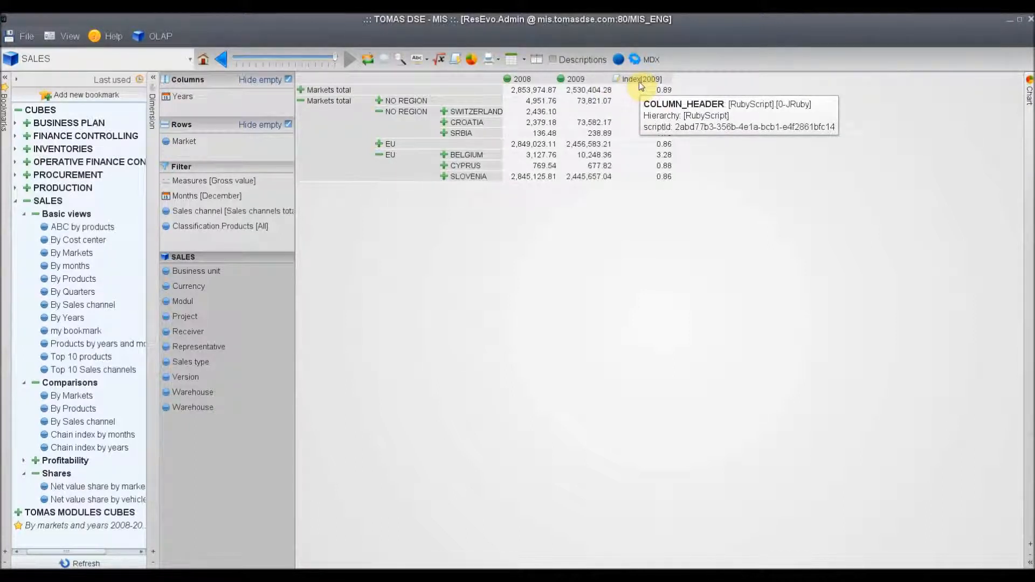
Reload the saved bookmark of markets and years and name a new additional script column 2009/2008
left_click(75, 526)
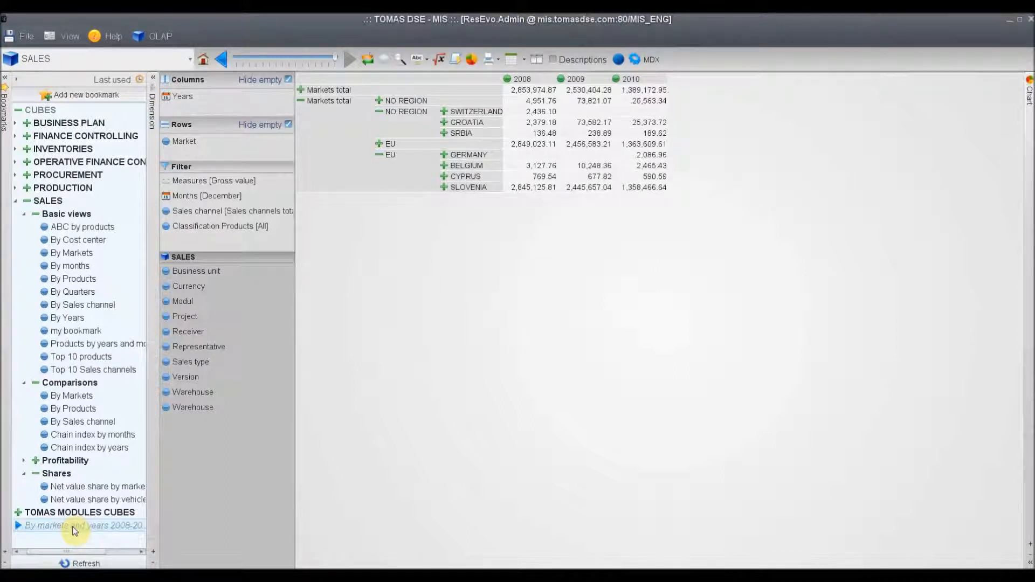
left_click(454, 65)
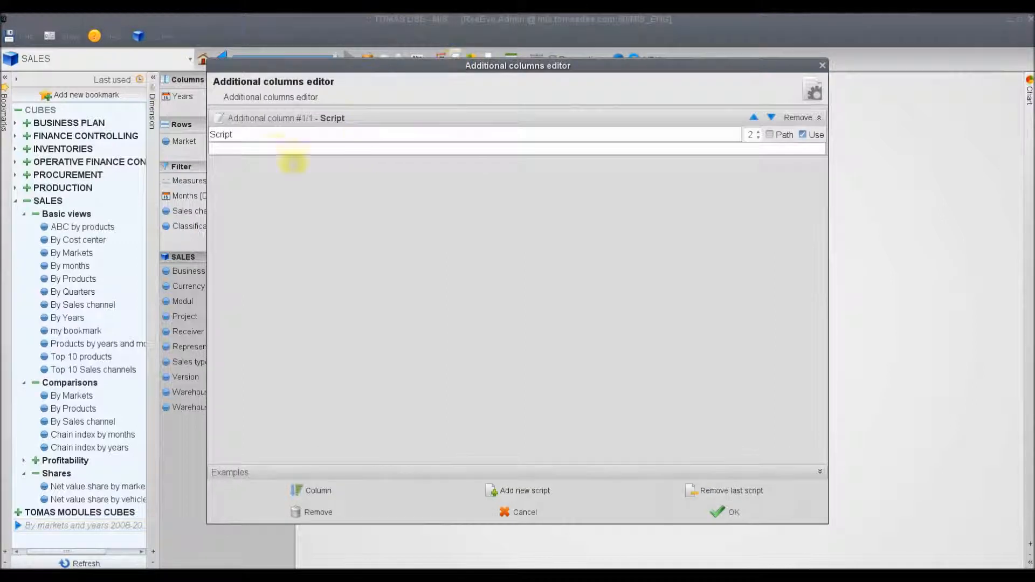
left_click_drag(244, 135, 182, 133)
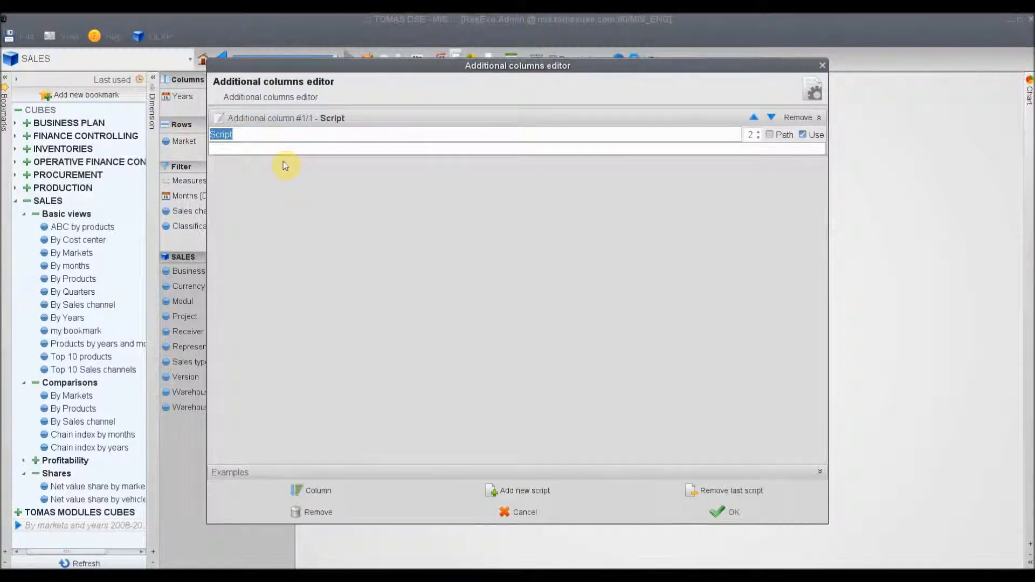
type("2009/2008")
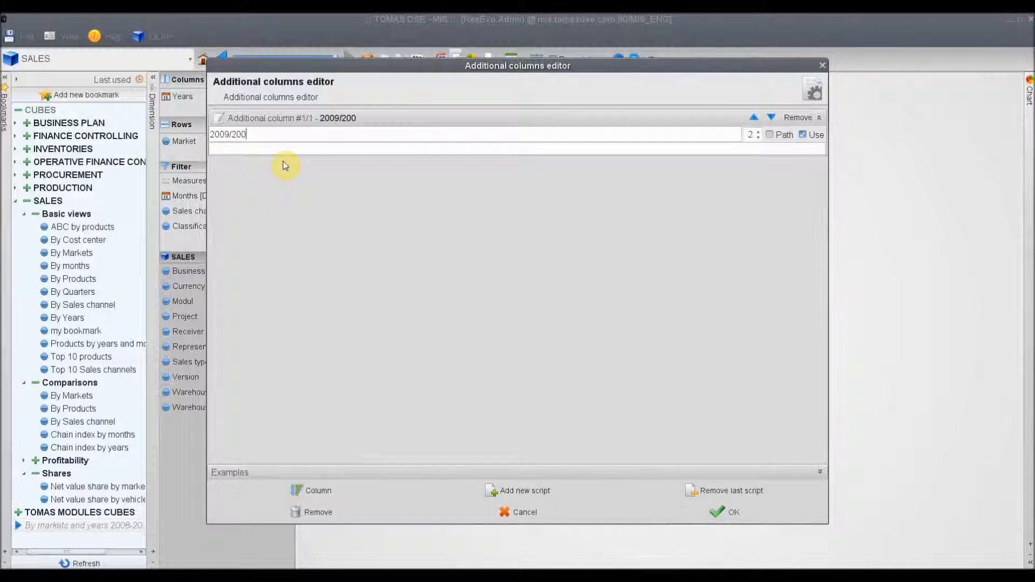
Insert the #1 / #2 example script, reverse the data indexes in its nil check to 1 and 0, and make that branch return 1
left_click(228, 474)
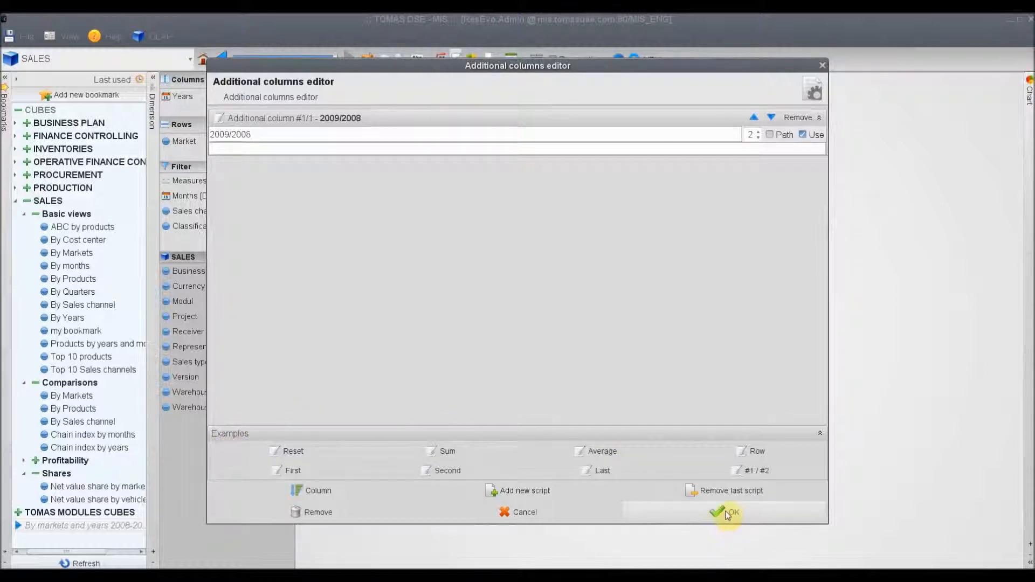
left_click(759, 474)
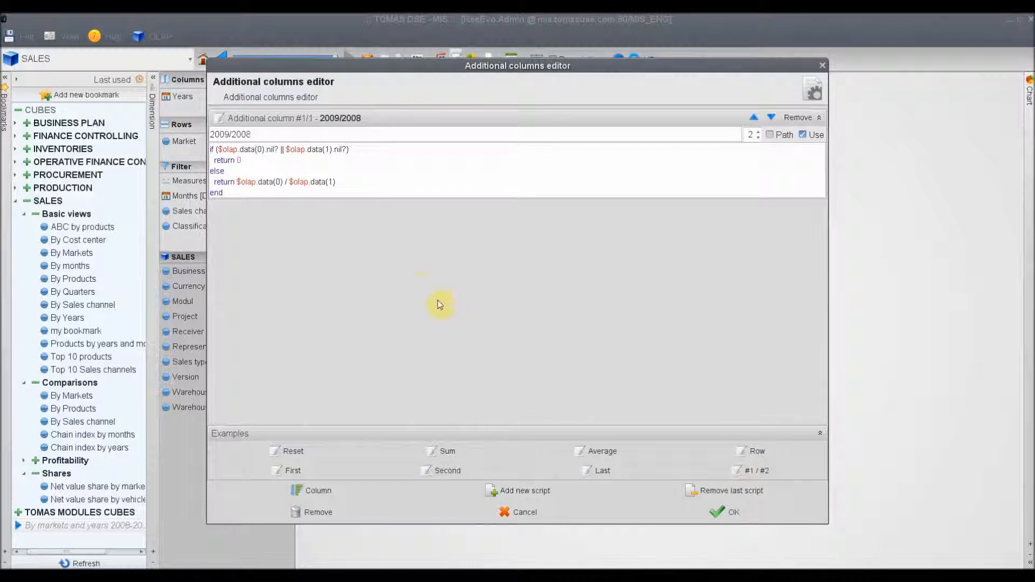
double_click(259, 149)
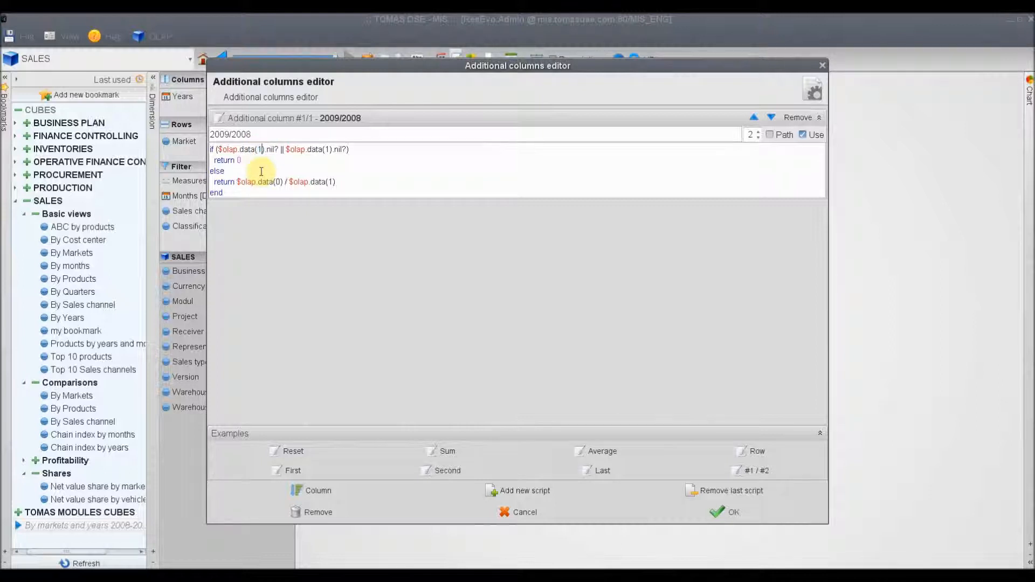
double_click(328, 149)
type("0")
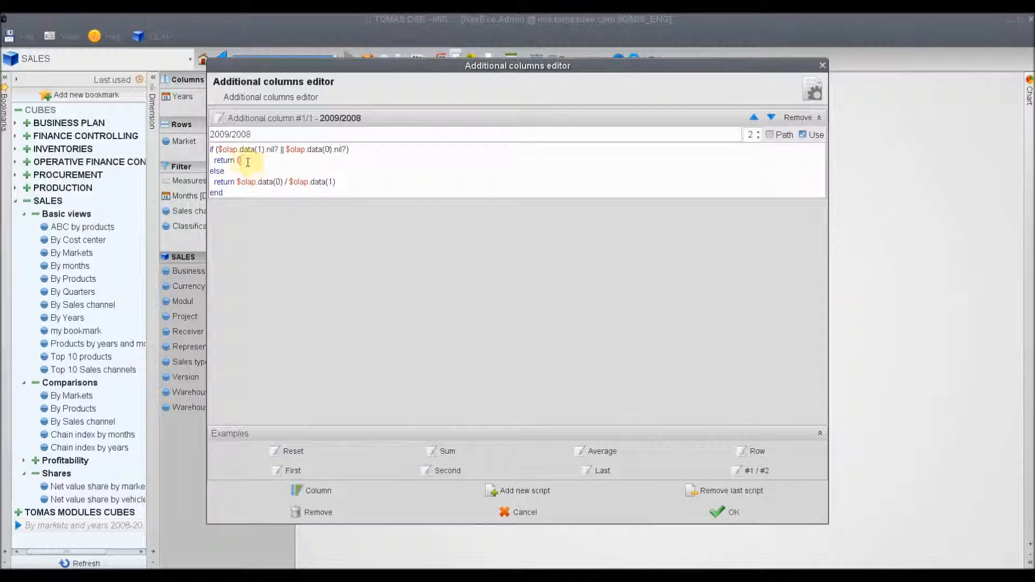
double_click(239, 160)
type("1")
Change the script's quotient to $olap.data(1) / $olap.data(0) and apply the 2009/2008 column to the table
double_click(278, 182)
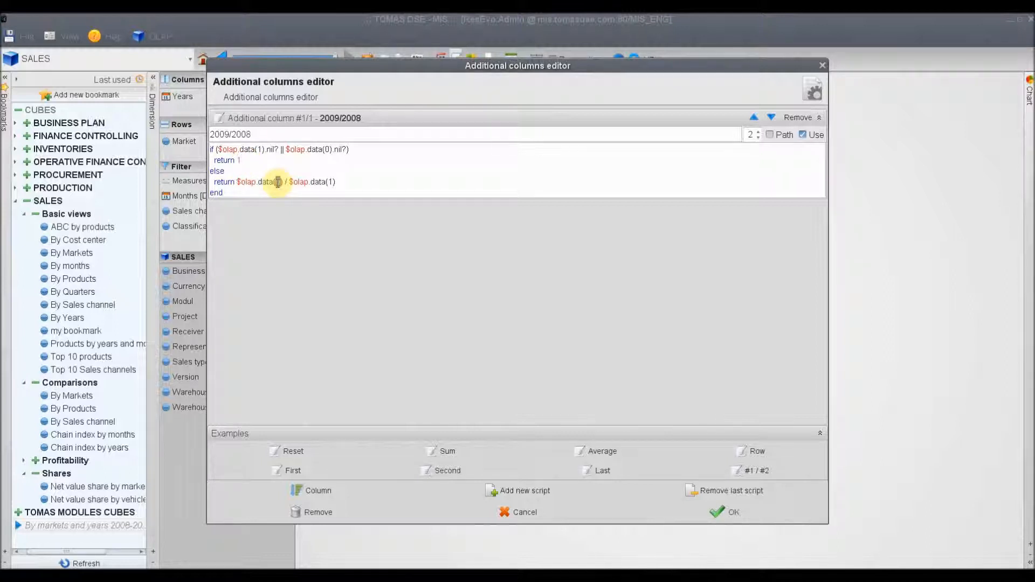
type("1")
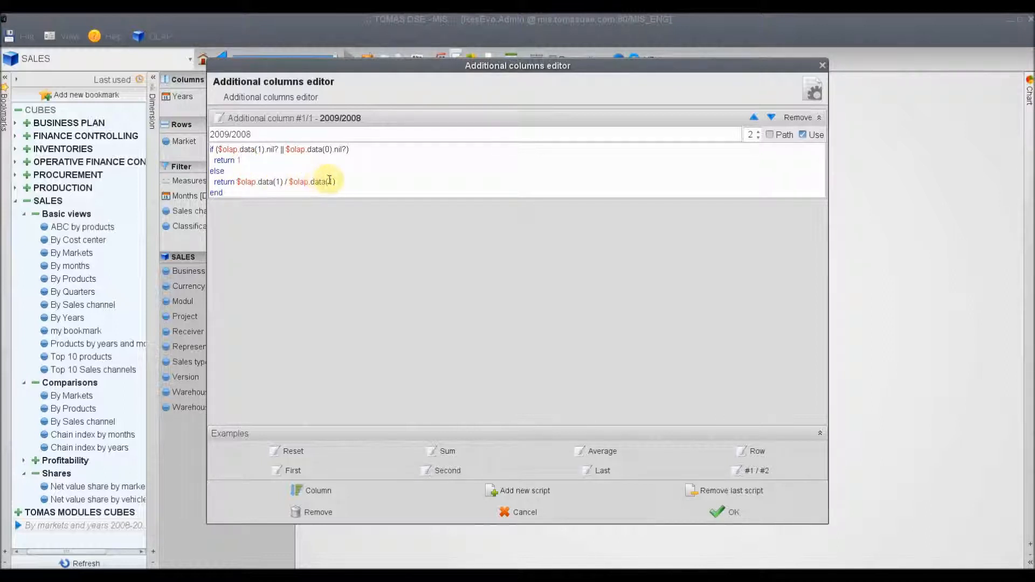
double_click(329, 181)
type("0")
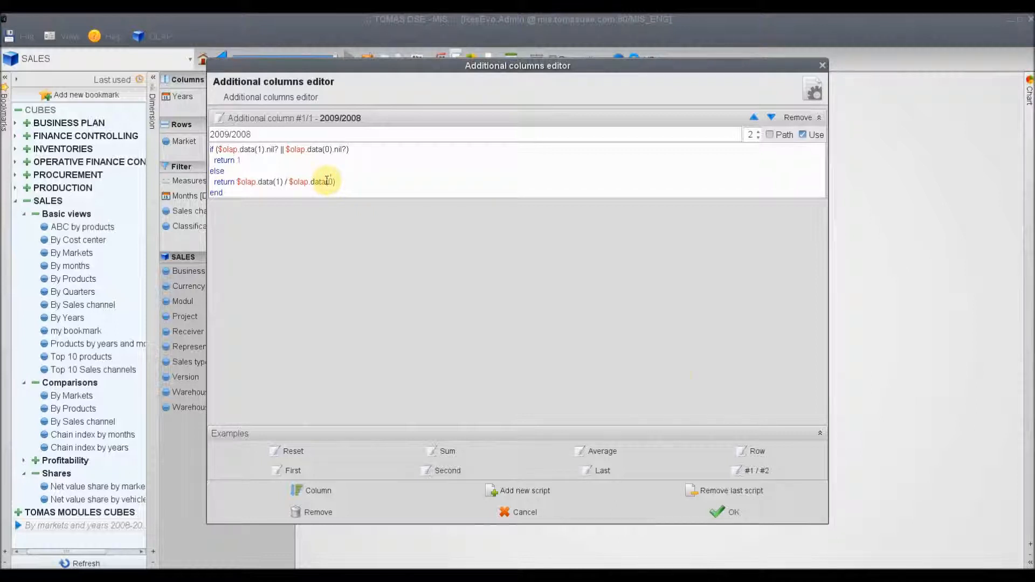
left_click(728, 515)
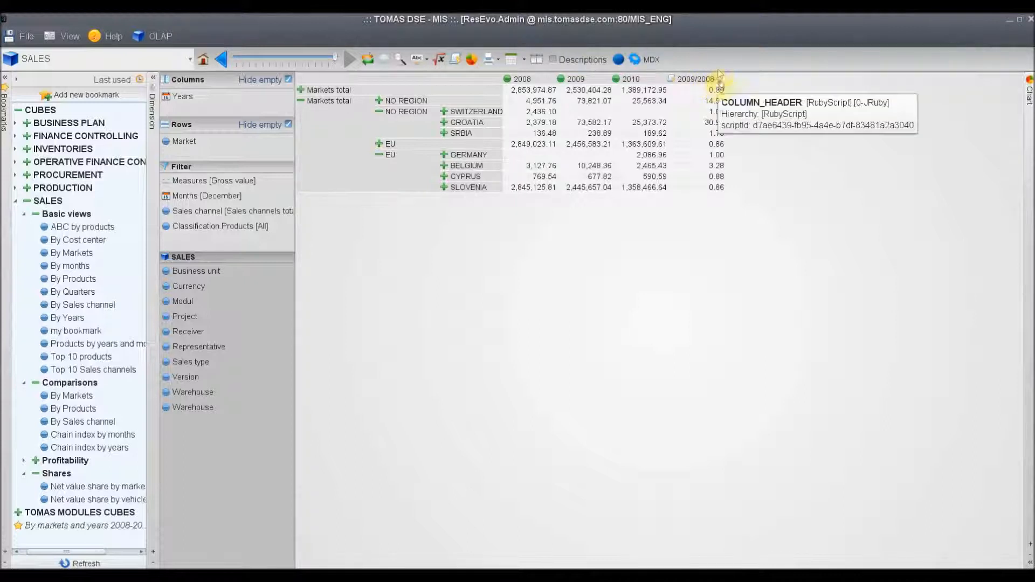
Remove the additional 2009/2008 column from the markets table
left_click(456, 60)
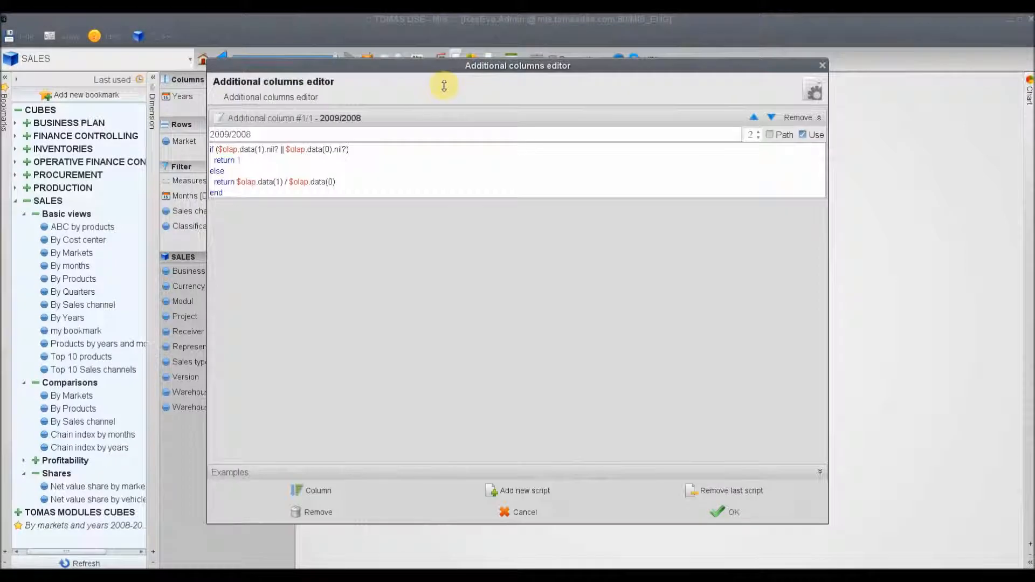
left_click(329, 512)
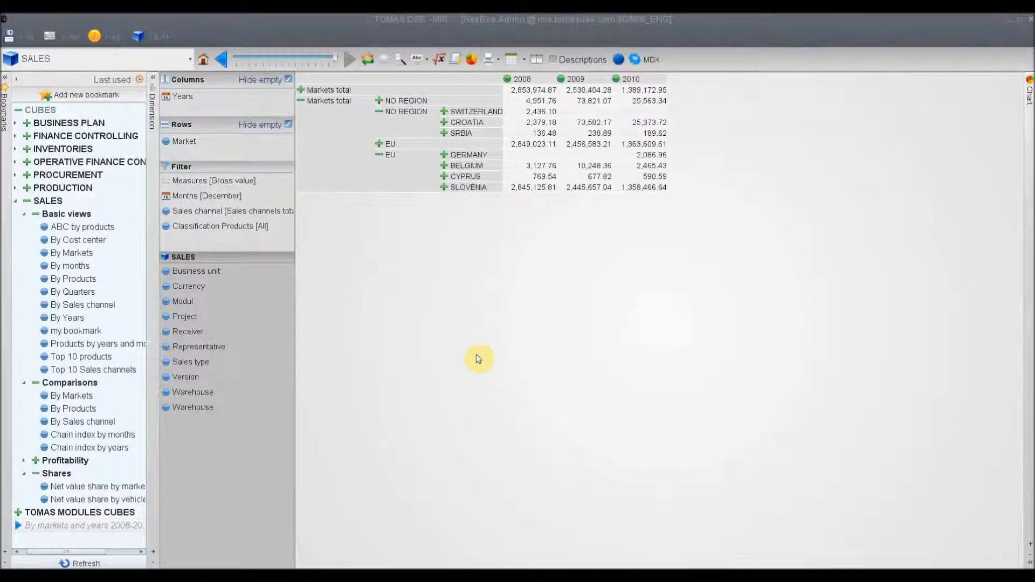
Add the comment "Pay attention to market Germany" to the markets and years report and close the comments
left_click(383, 60)
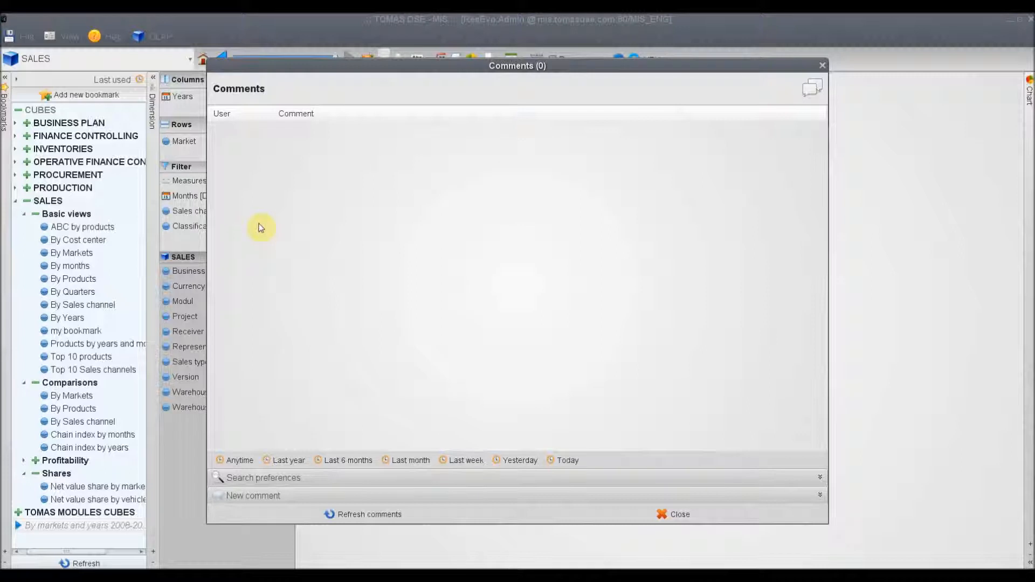
left_click(255, 496)
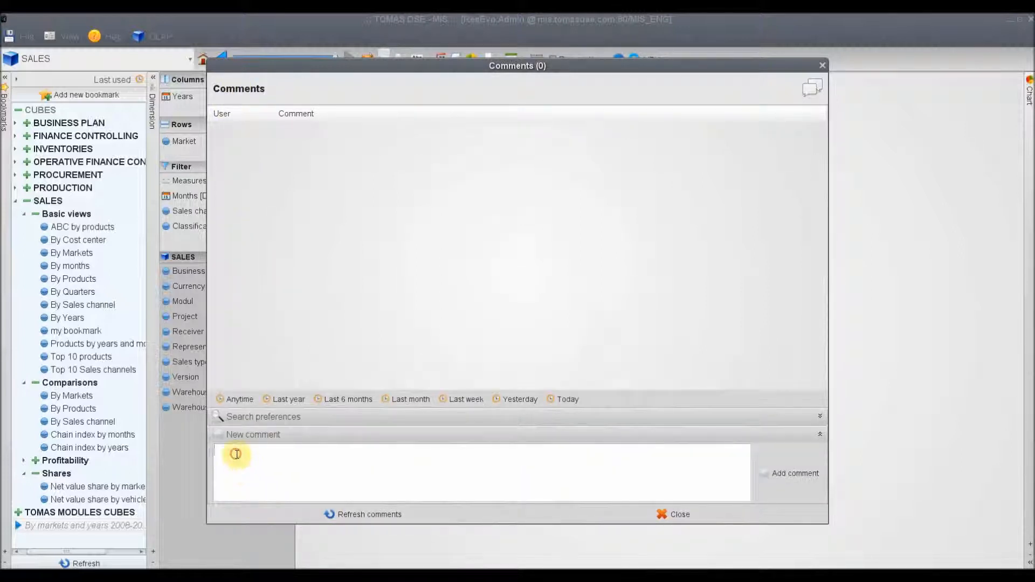
type("Pay attention to mar")
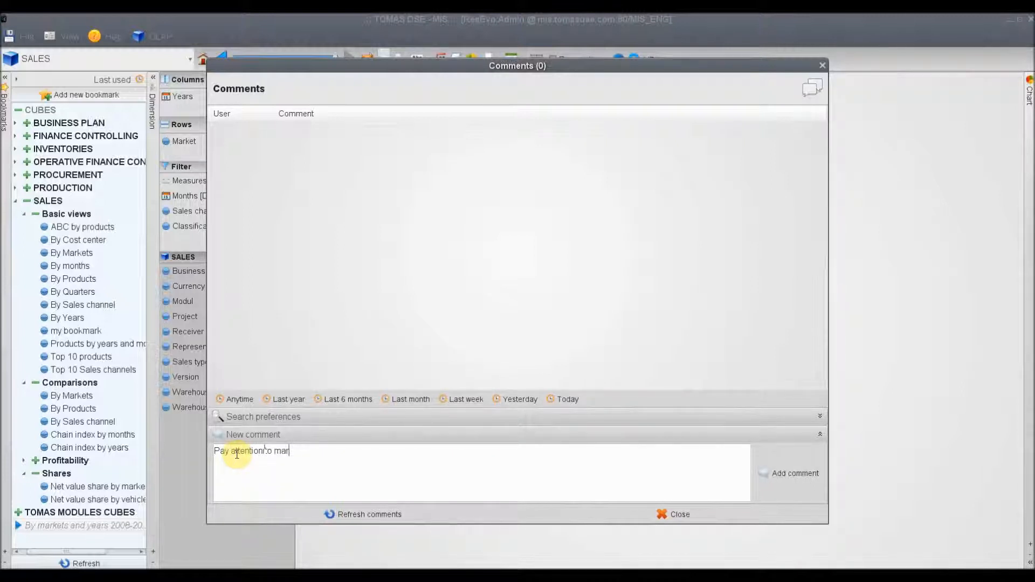
type("ket Germany")
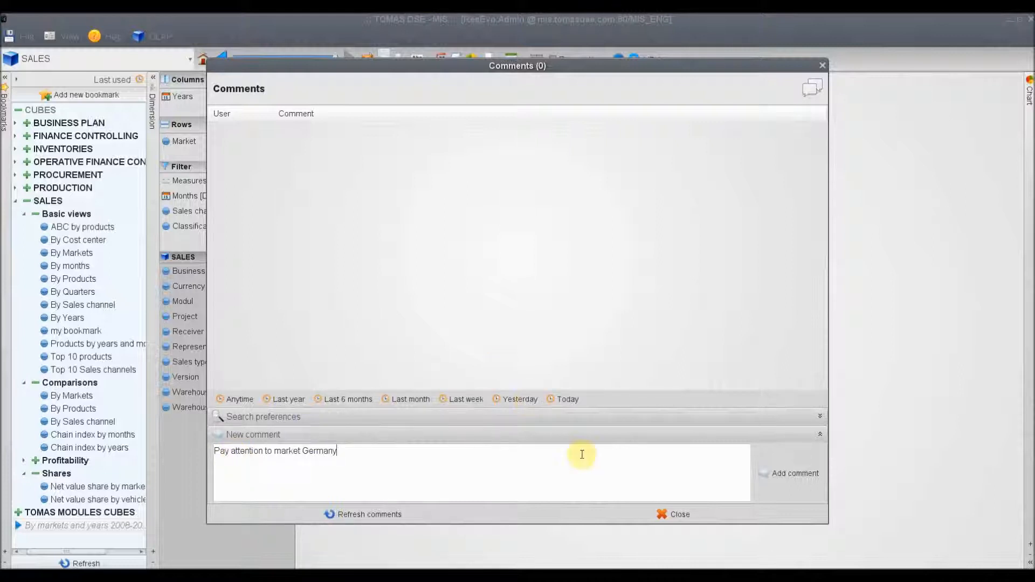
left_click(797, 477)
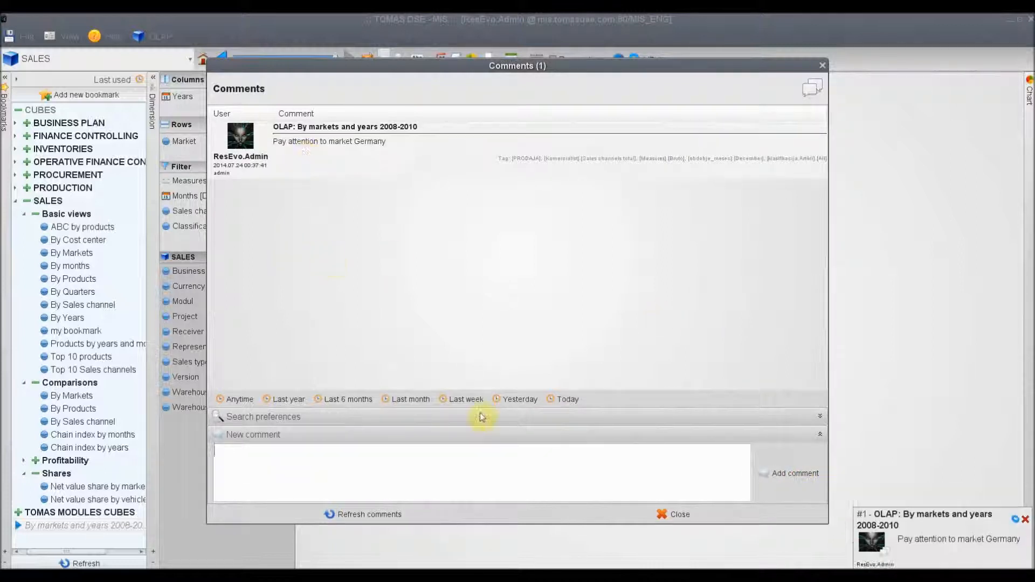
left_click(677, 516)
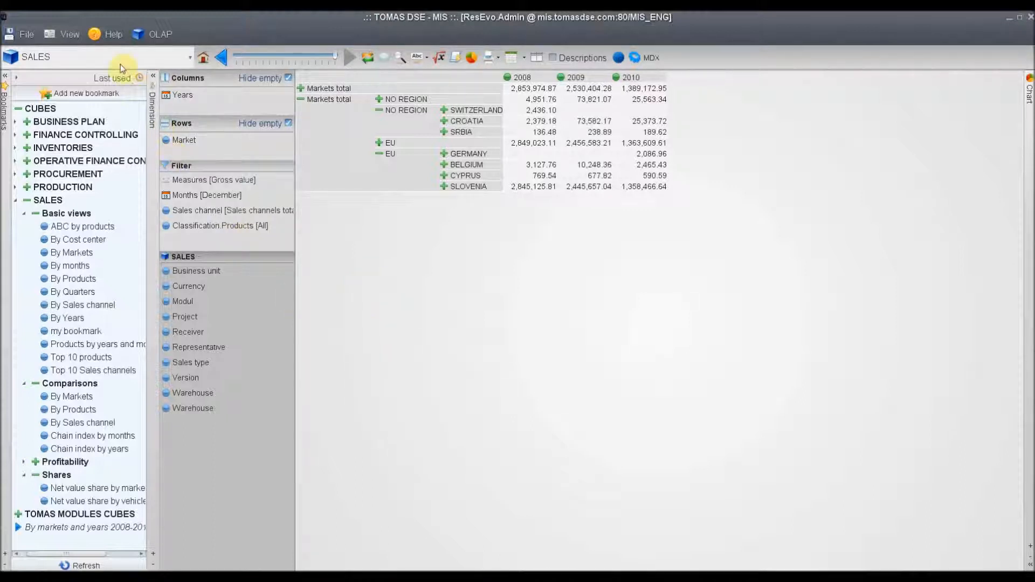
Open the alarms of the DSE group report for editing from the list of all reports
left_click(110, 38)
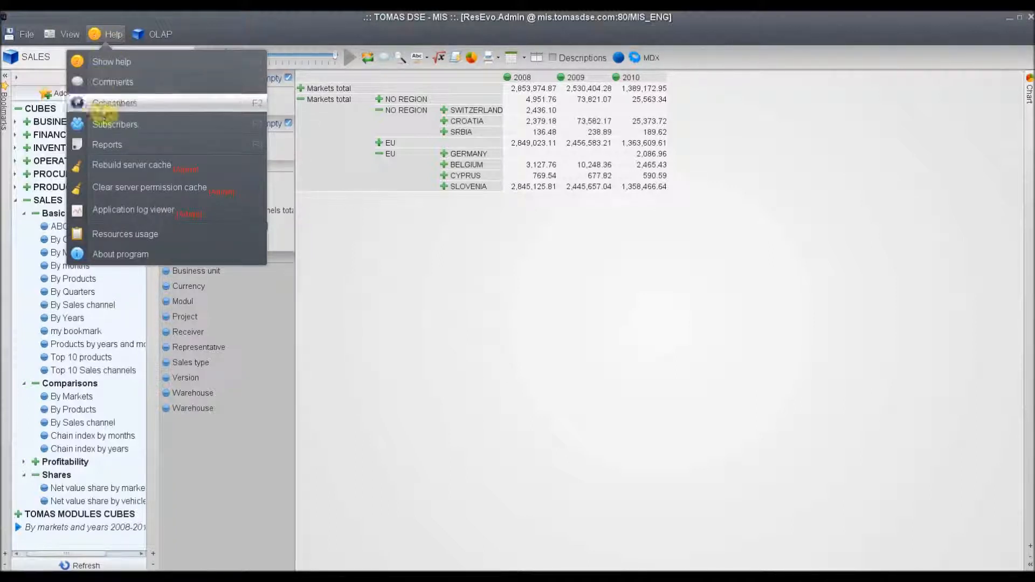
left_click(100, 146)
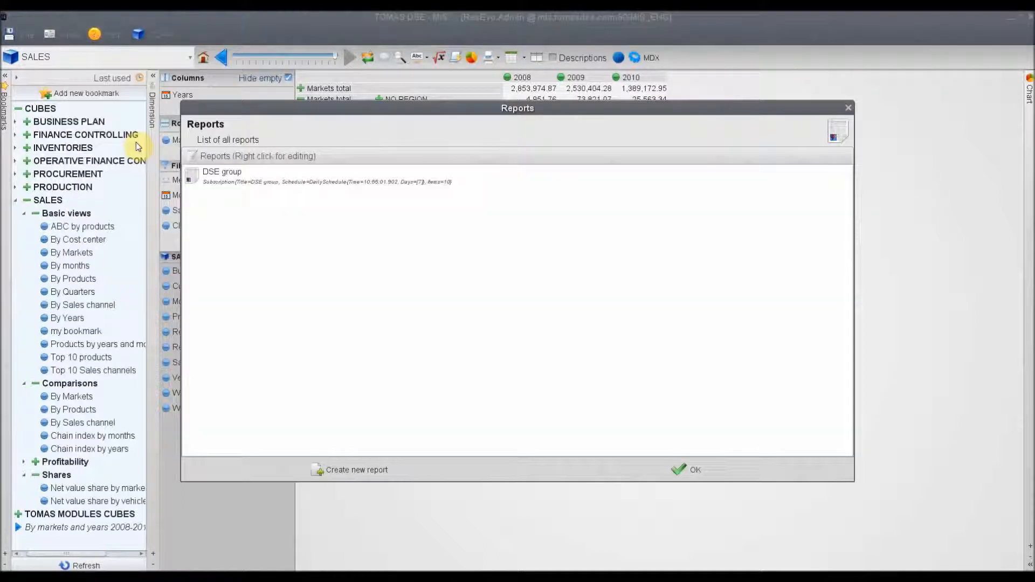
left_click(218, 177)
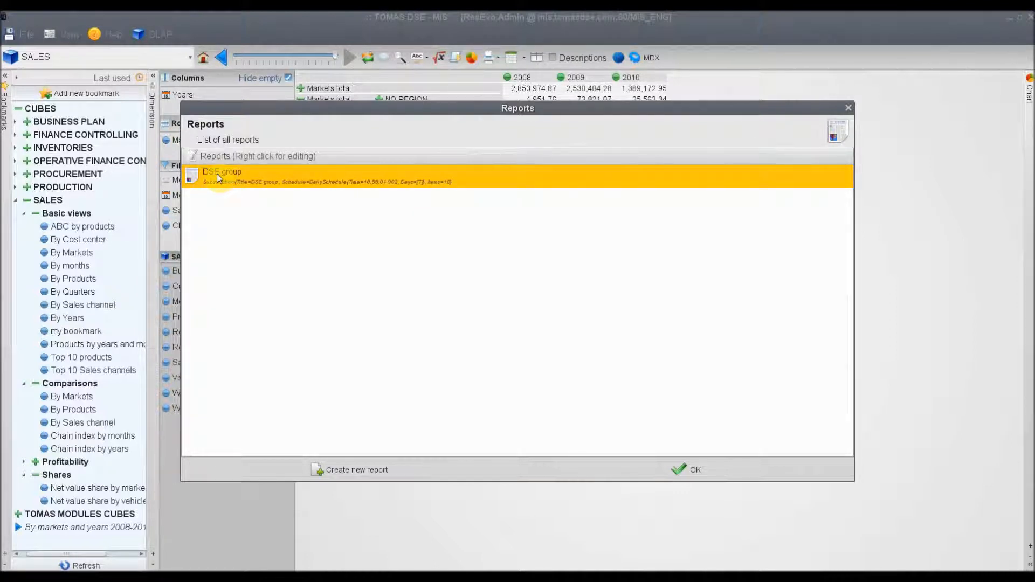
right_click(217, 177)
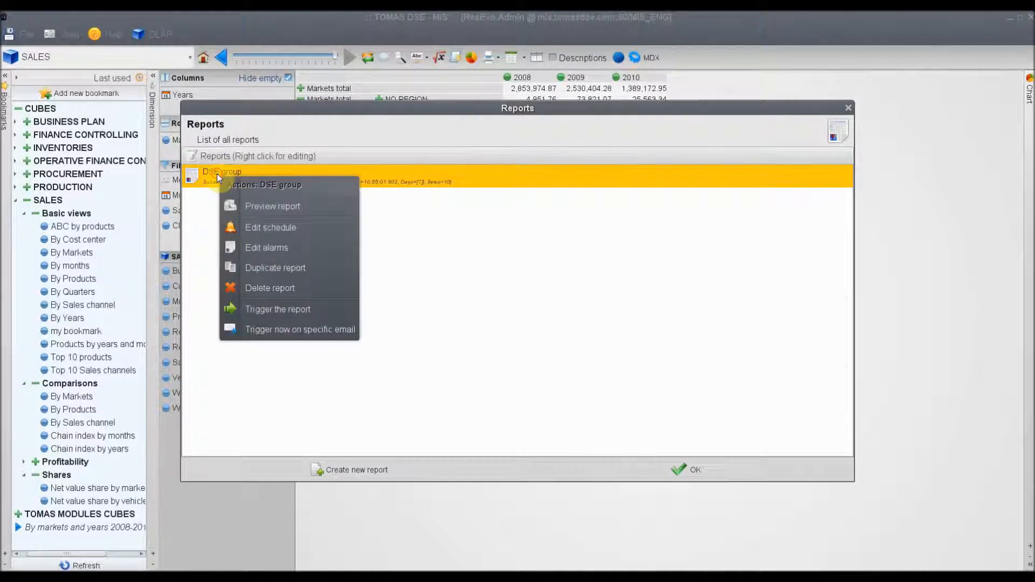
left_click(271, 248)
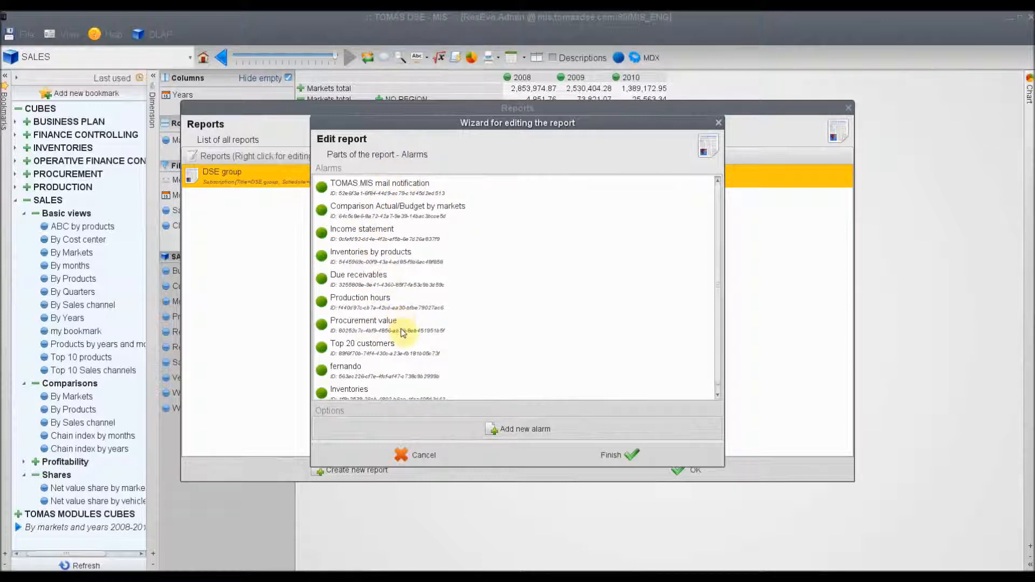
Start a new alarm named Inventories in the DSE group report with the condition type OLAP bookmark
scroll(497, 318, "down", 1)
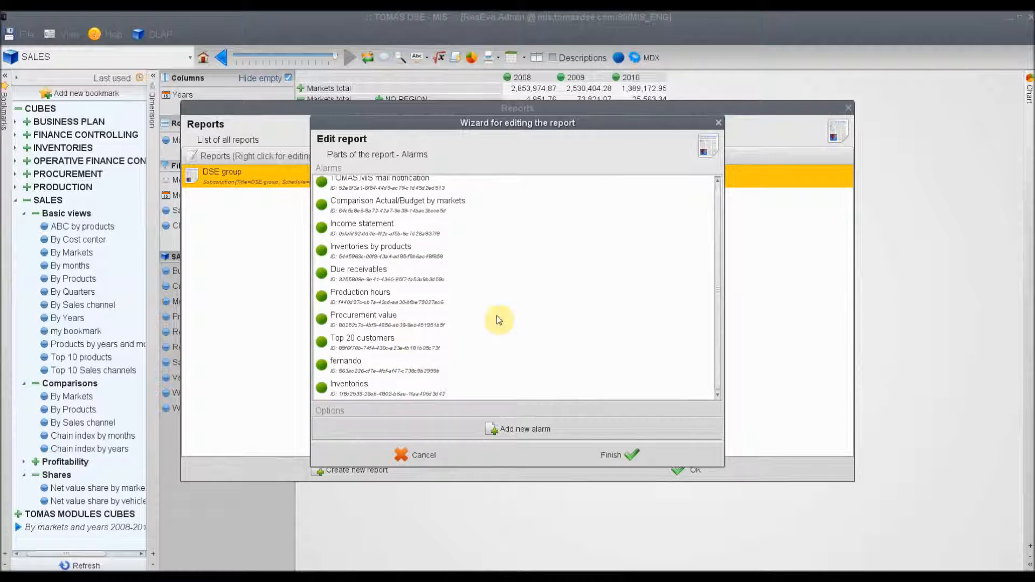
left_click(502, 433)
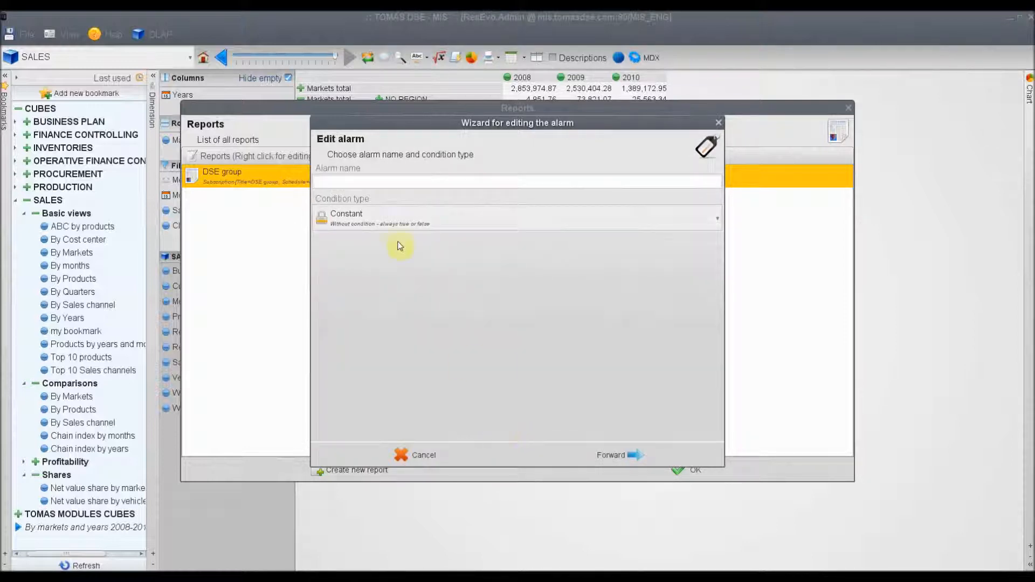
left_click(335, 181)
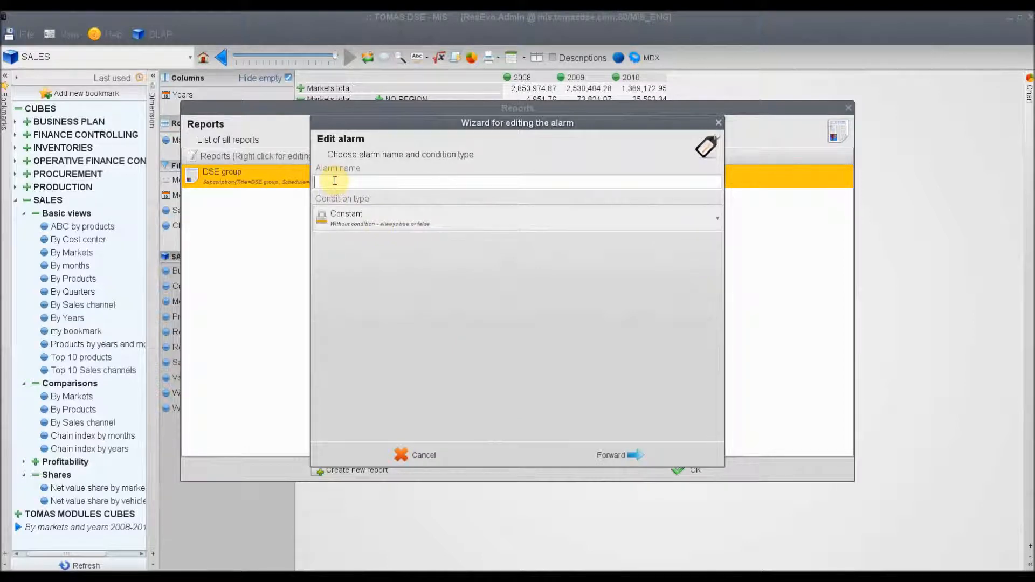
type("Inventories")
left_click(377, 218)
left_click(387, 294)
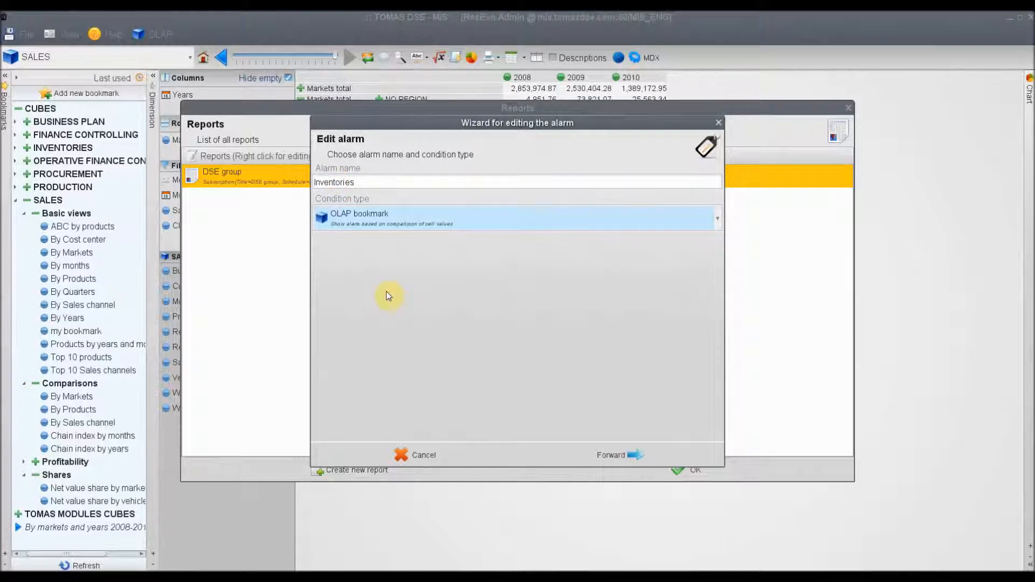
left_click(607, 454)
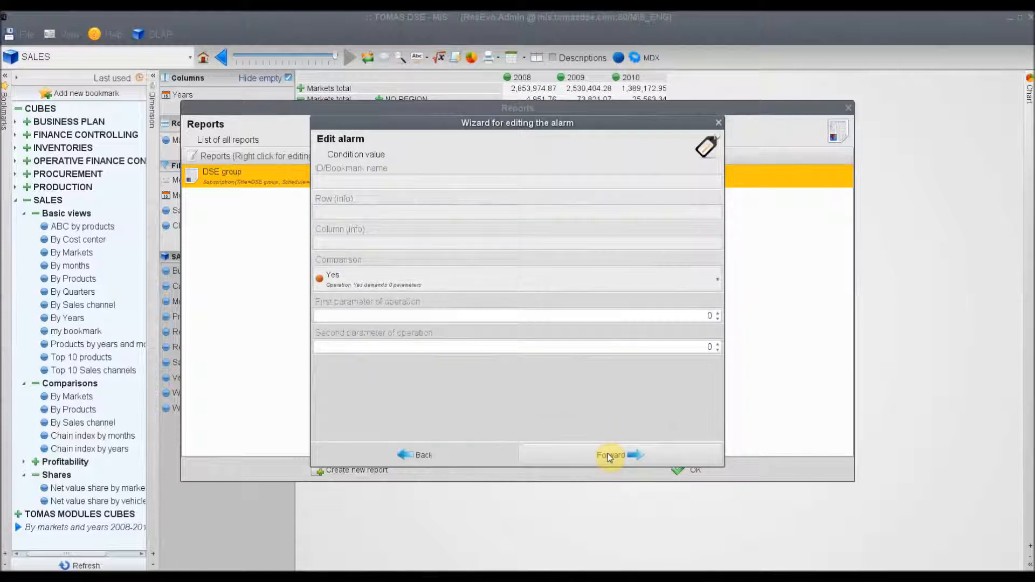
Keep the default condition values, choose the Inventories bookmark By warehouses as the alarm content, and finish the alarm
left_click(606, 453)
left_click(607, 454)
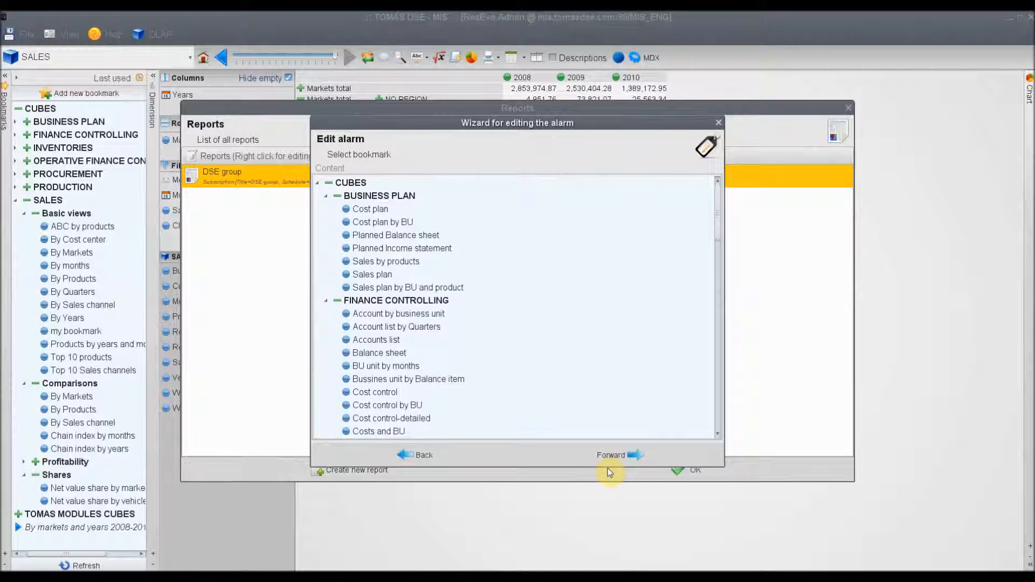
scroll(407, 262, "down", 6)
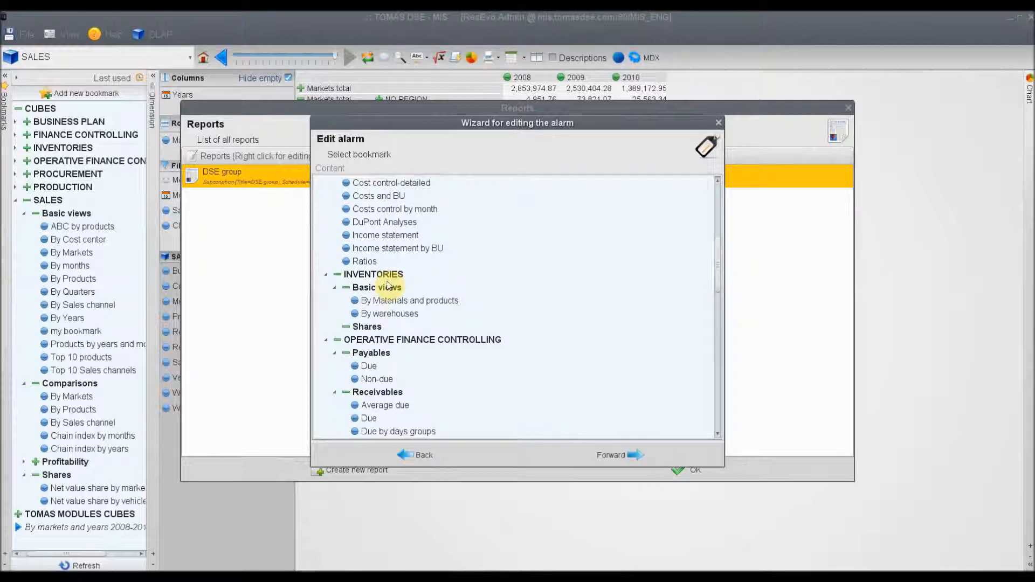
left_click(396, 315)
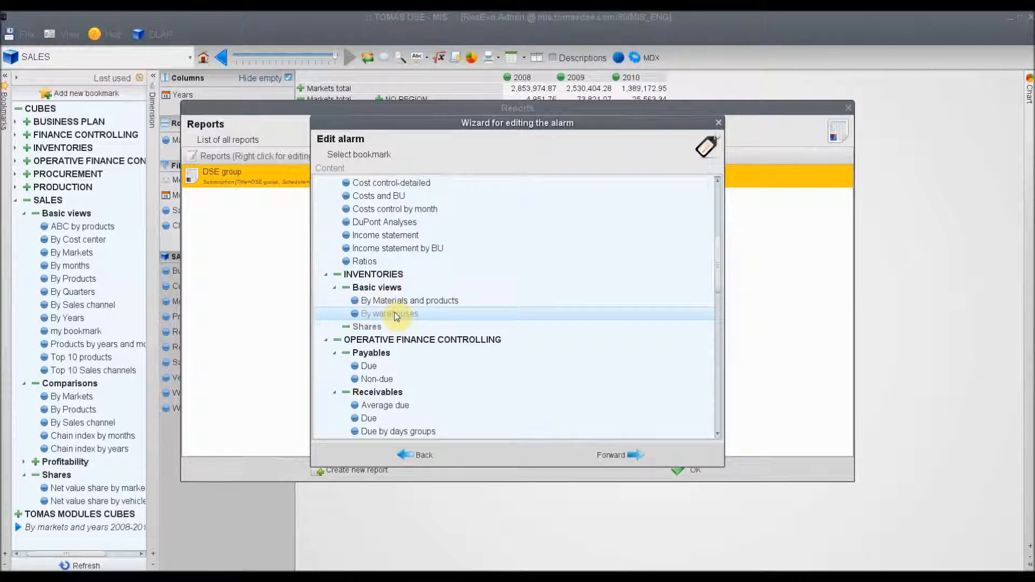
left_click(633, 457)
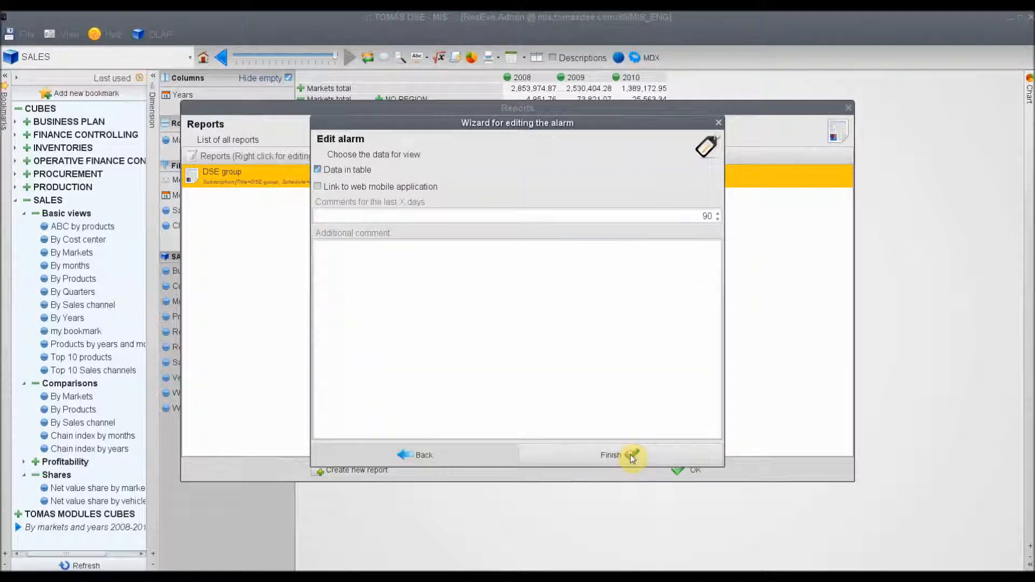
left_click(633, 457)
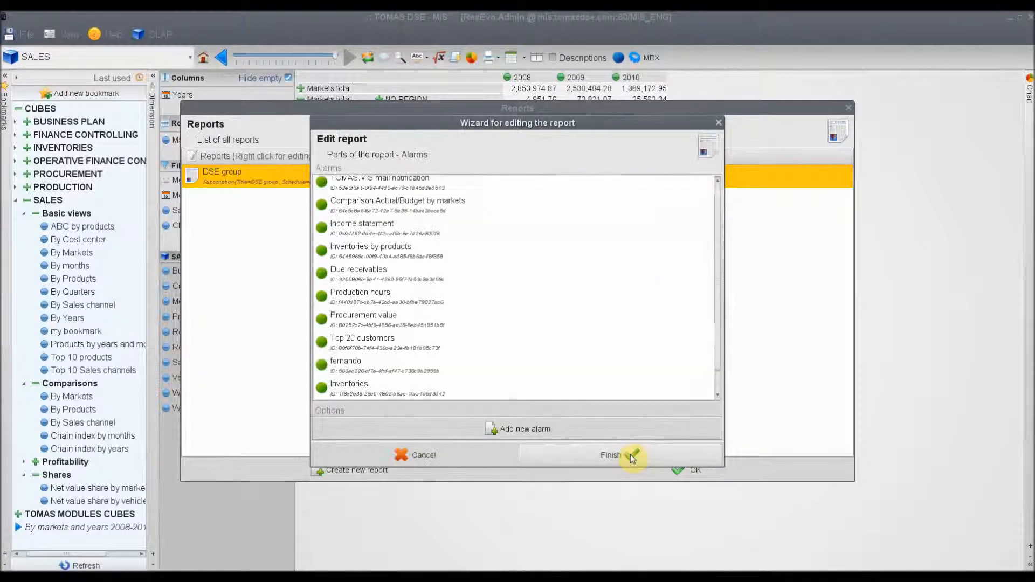